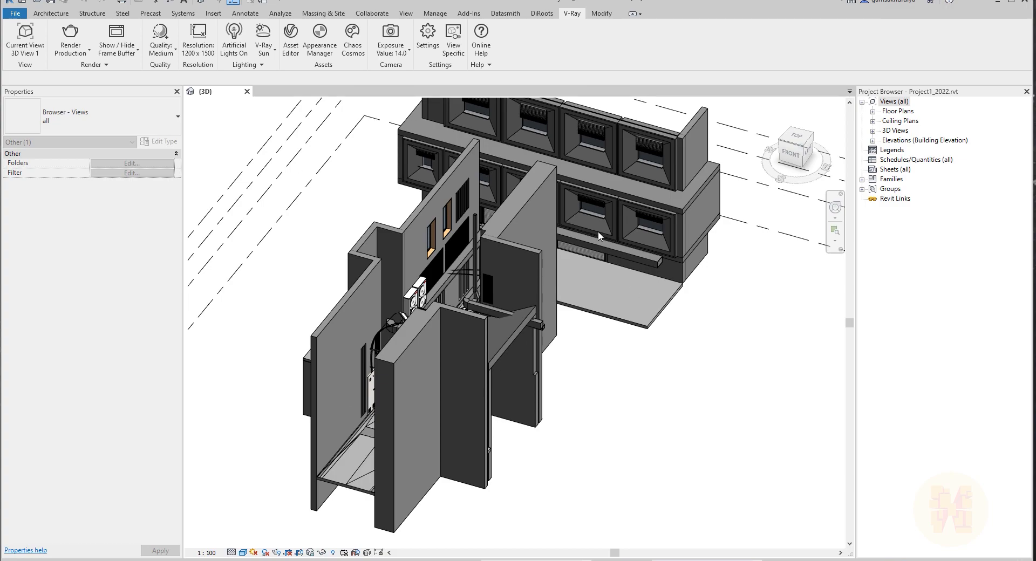
Open the camera view 3D View 1 from the 3D views in the project browser.
click(873, 131)
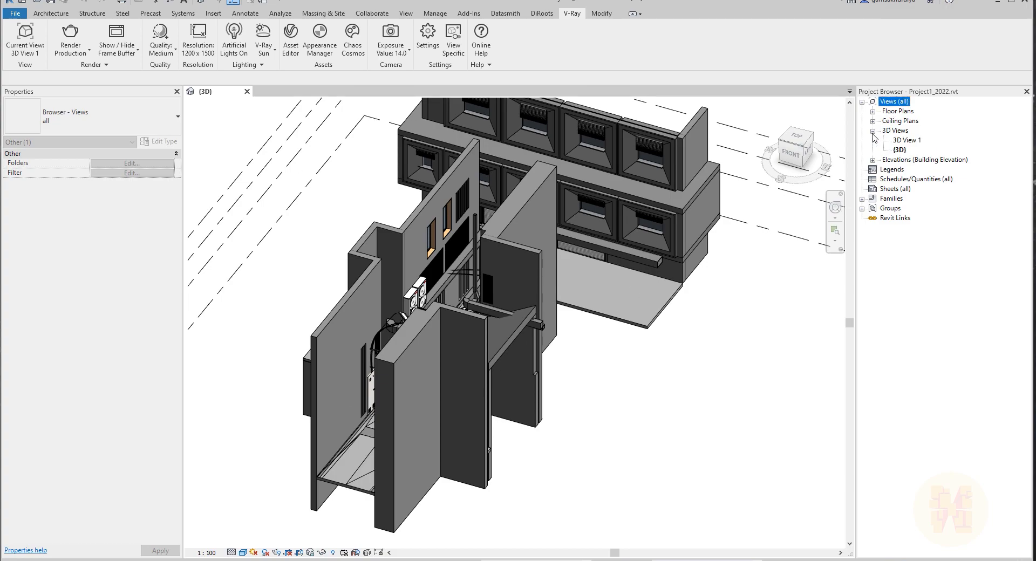
double_click(900, 142)
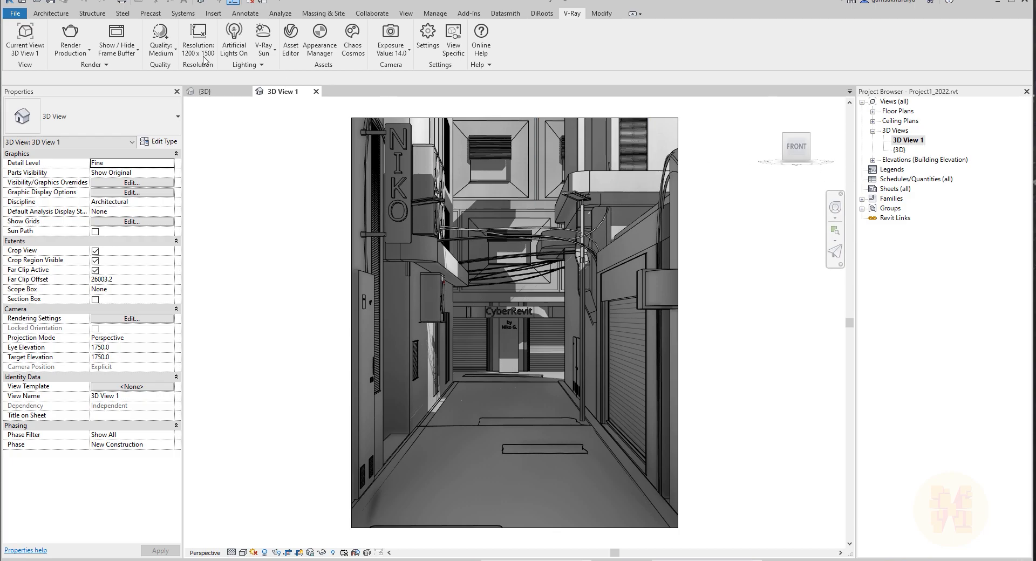
click(25, 37)
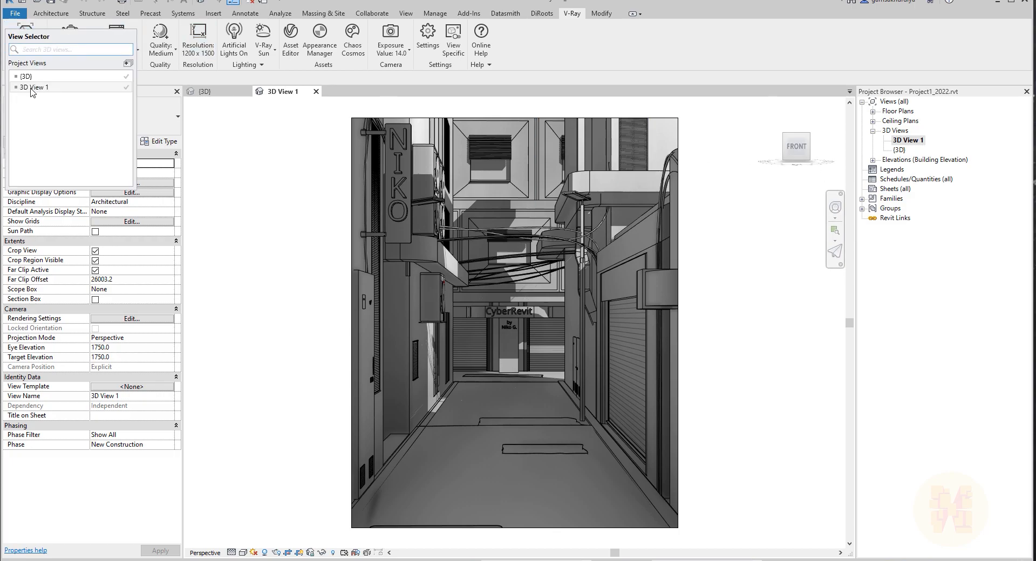
click(32, 88)
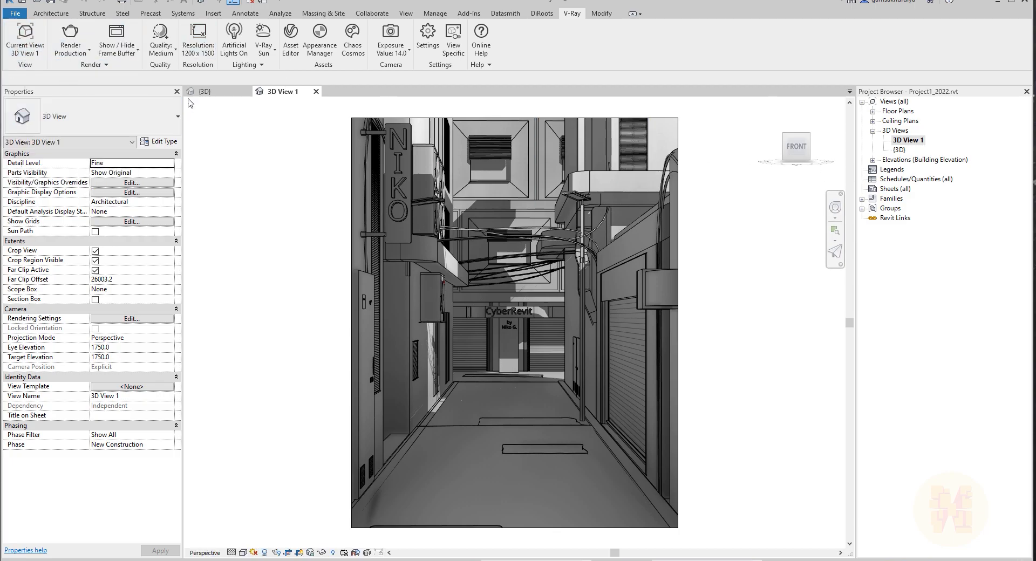
Compare the default {3D} view with the 3D View 1 camera view, ending in the {3D} view.
click(204, 91)
scroll(531, 342, down, 2)
shift+middle_drag(531, 342, 629, 374)
scroll(451, 371, up, 2)
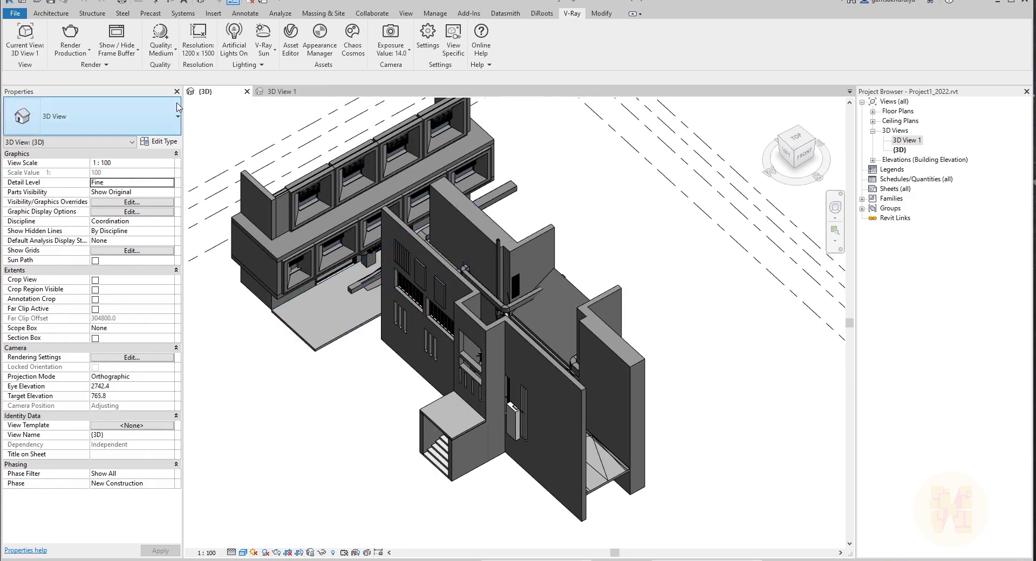
click(281, 92)
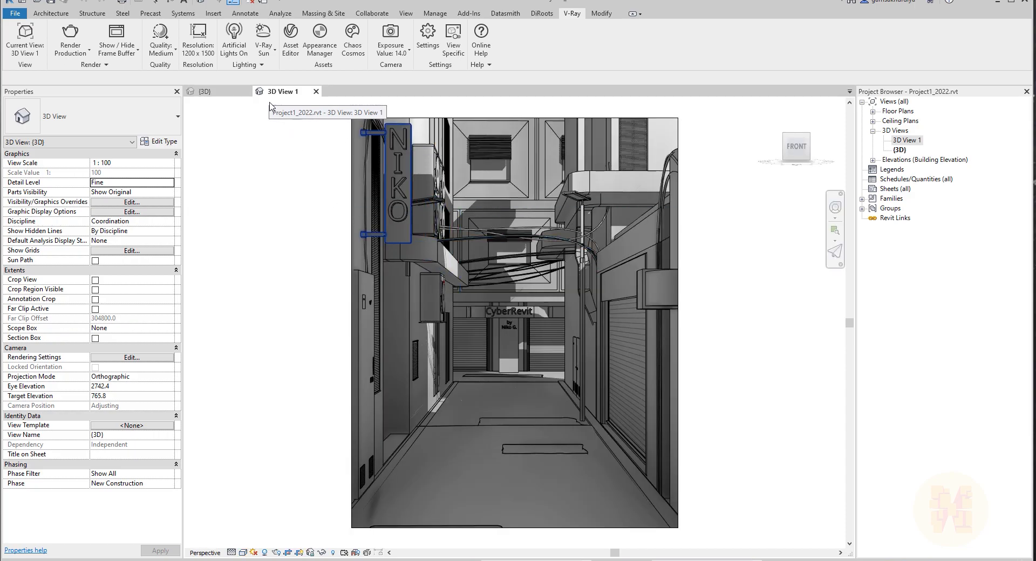
click(223, 93)
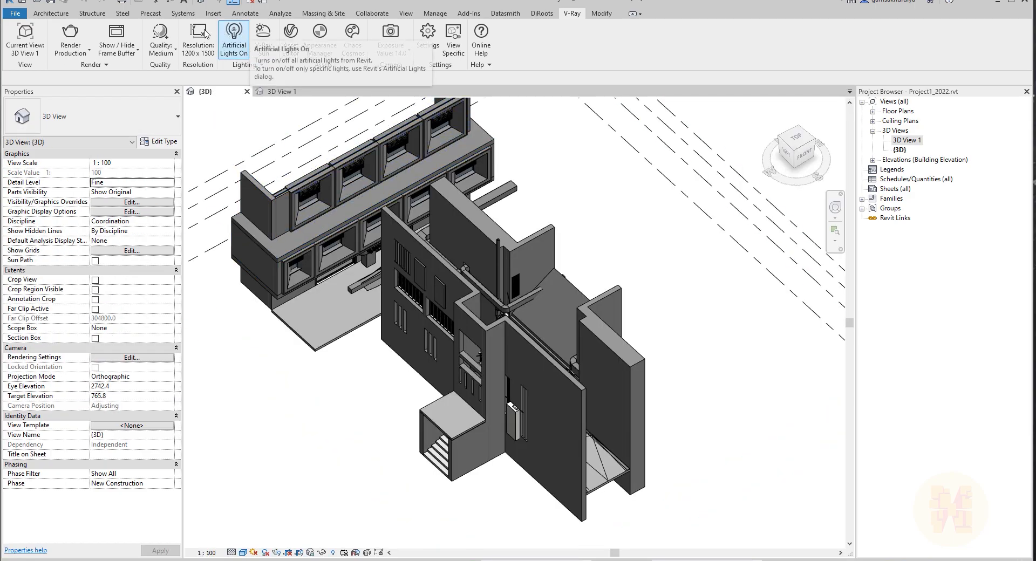
Open the V-Ray Resolution dialog and close it without changes.
click(201, 54)
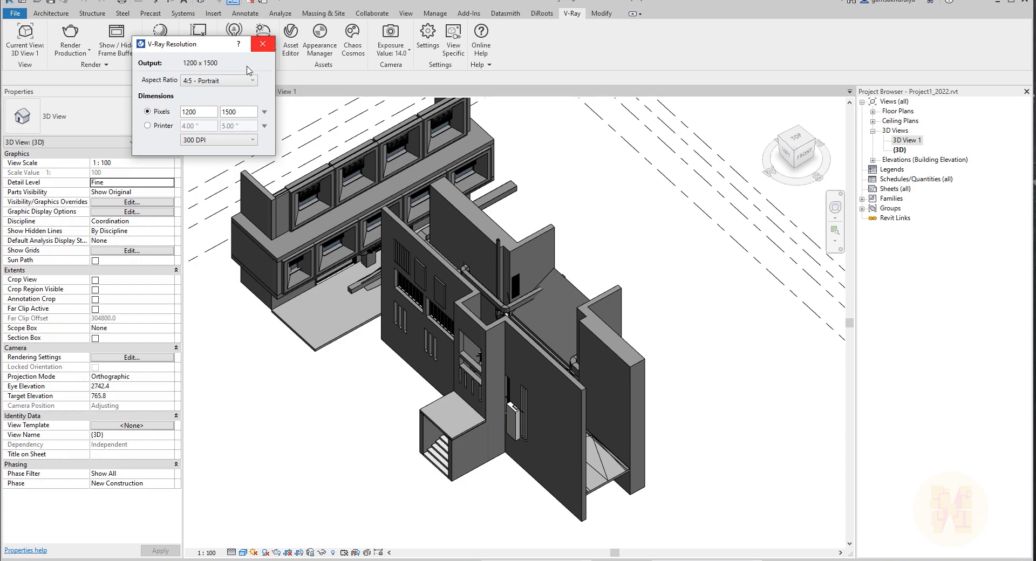
click(268, 46)
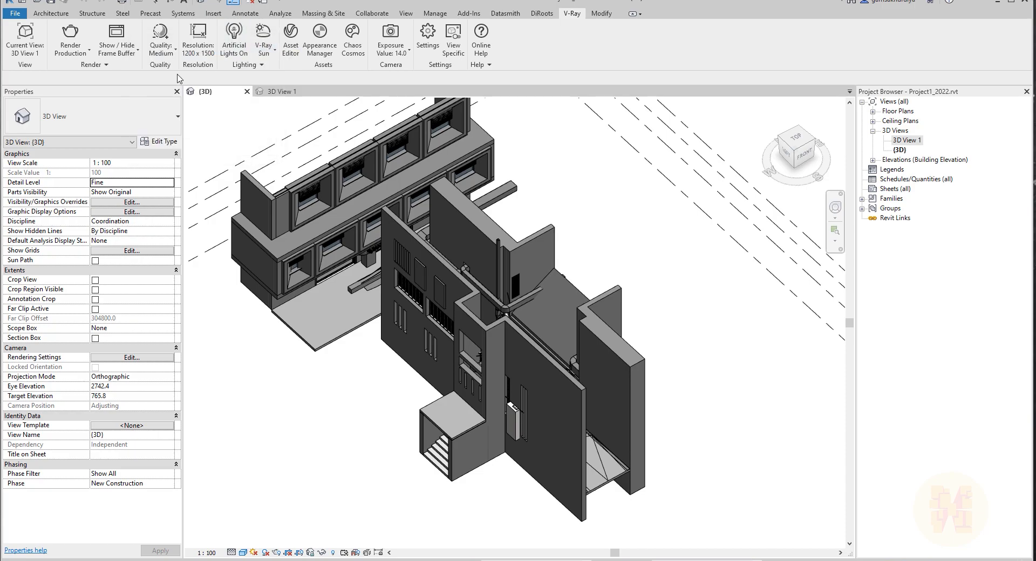
Set the V-Ray render quality to Low+.
click(159, 46)
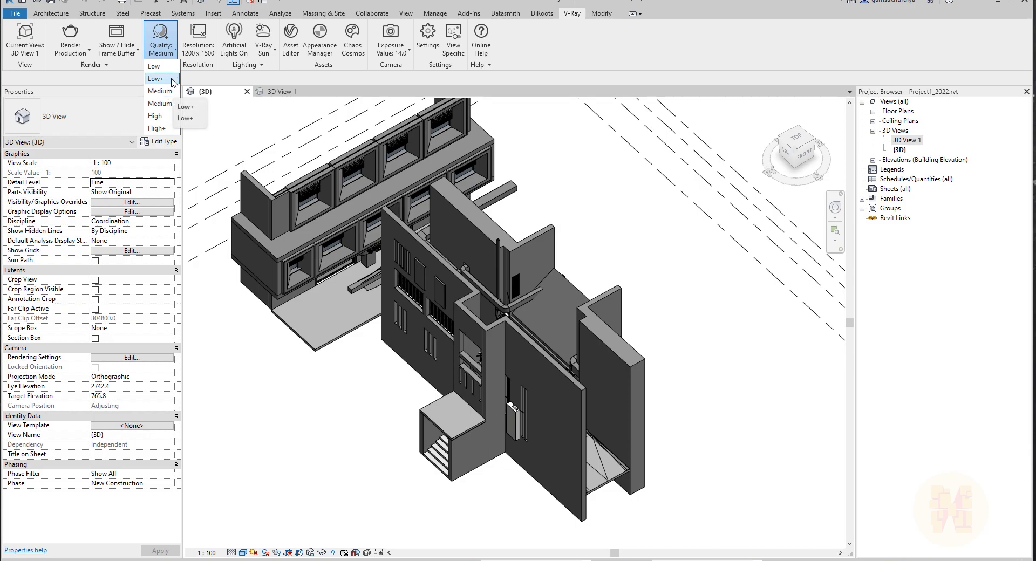
click(172, 80)
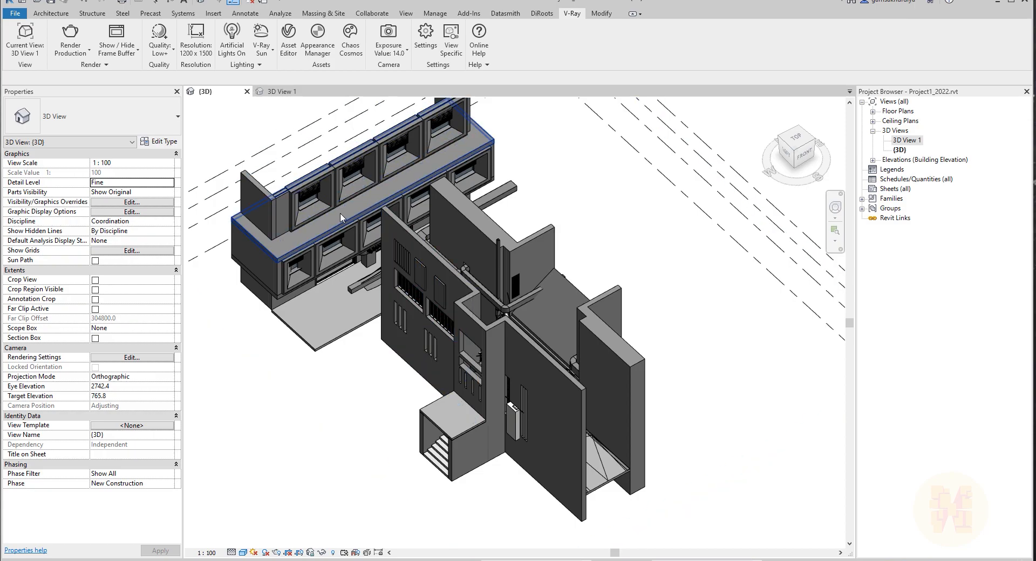
Open the V-Ray Settings dialog to review the renderer options, then close it.
middle_drag(404, 282, 383, 294)
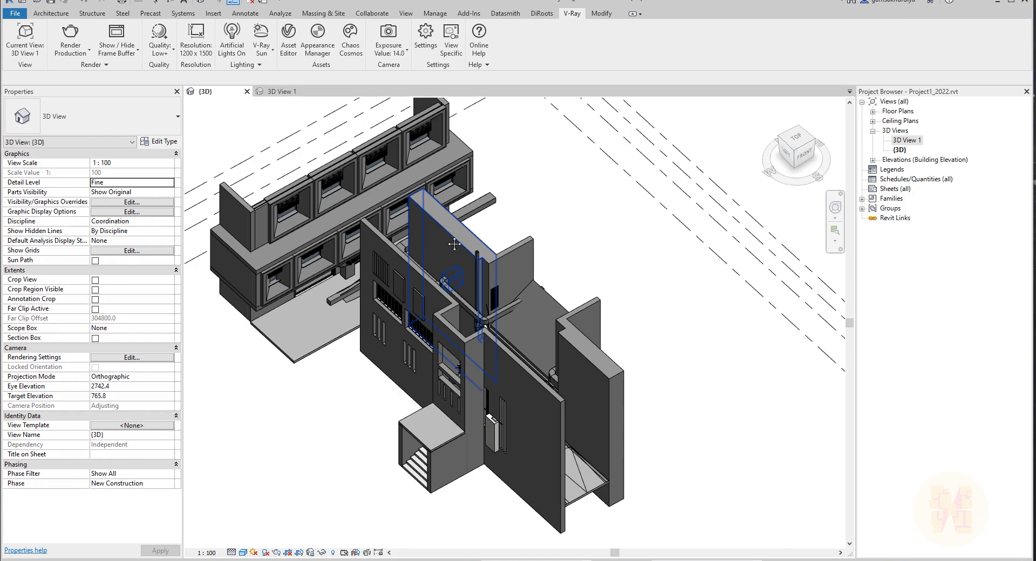
middle_drag(423, 228, 423, 256)
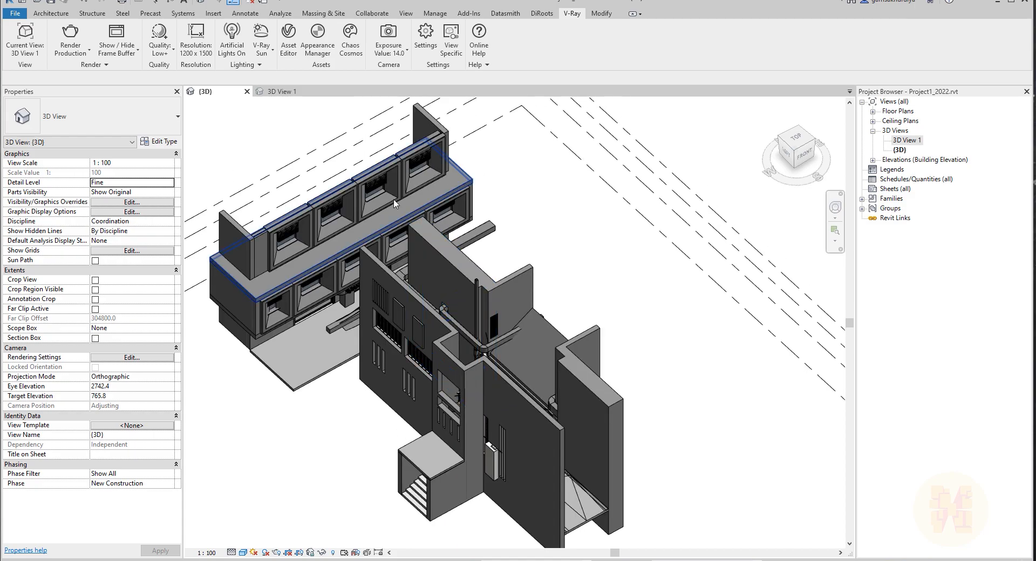
click(427, 47)
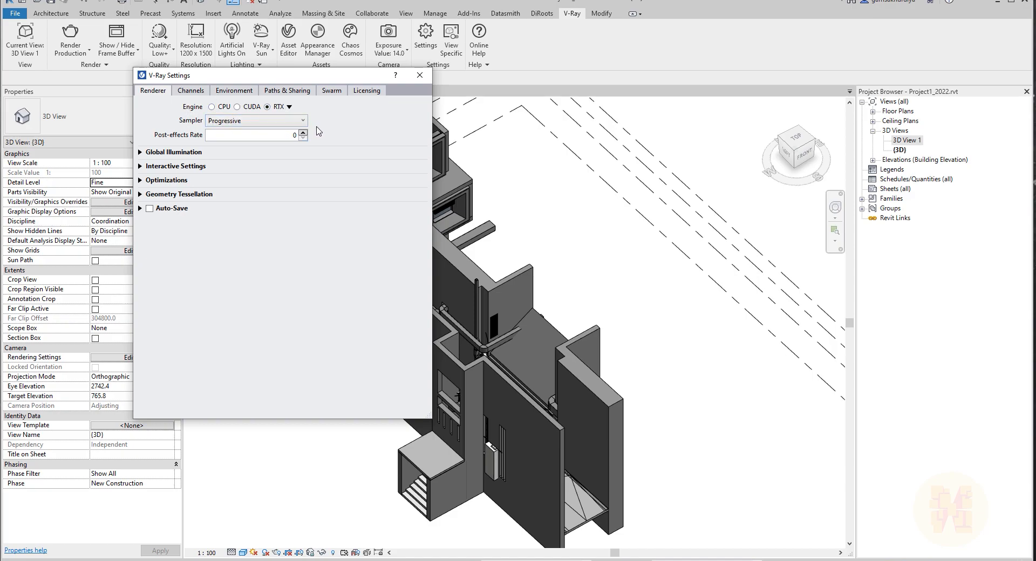
click(420, 75)
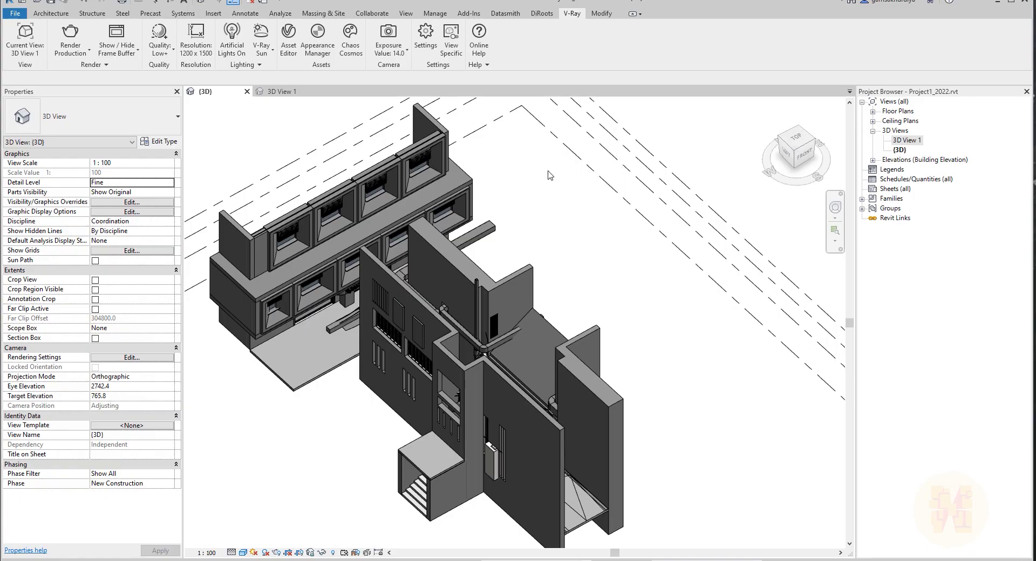
Show the V-Ray Frame Buffer and reposition and resize its window and history panel.
click(119, 32)
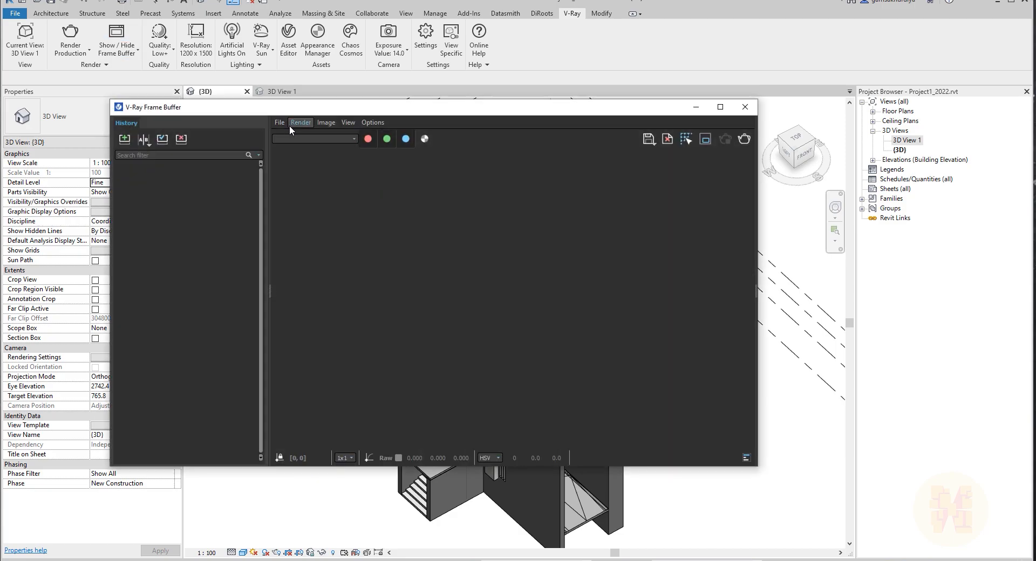
drag(294, 107, 307, 60)
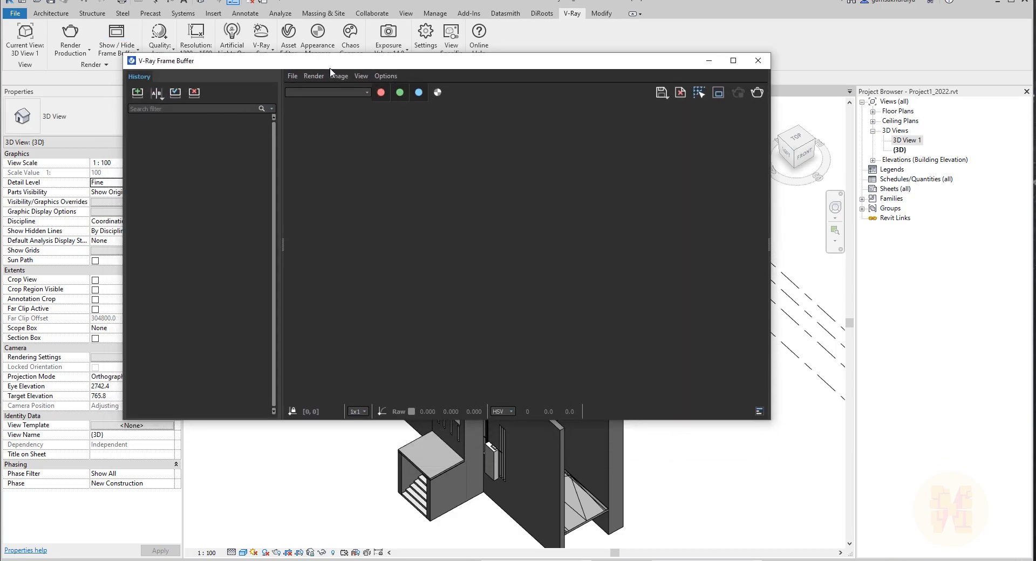
drag(770, 422, 875, 498)
drag(249, 64, 239, 52)
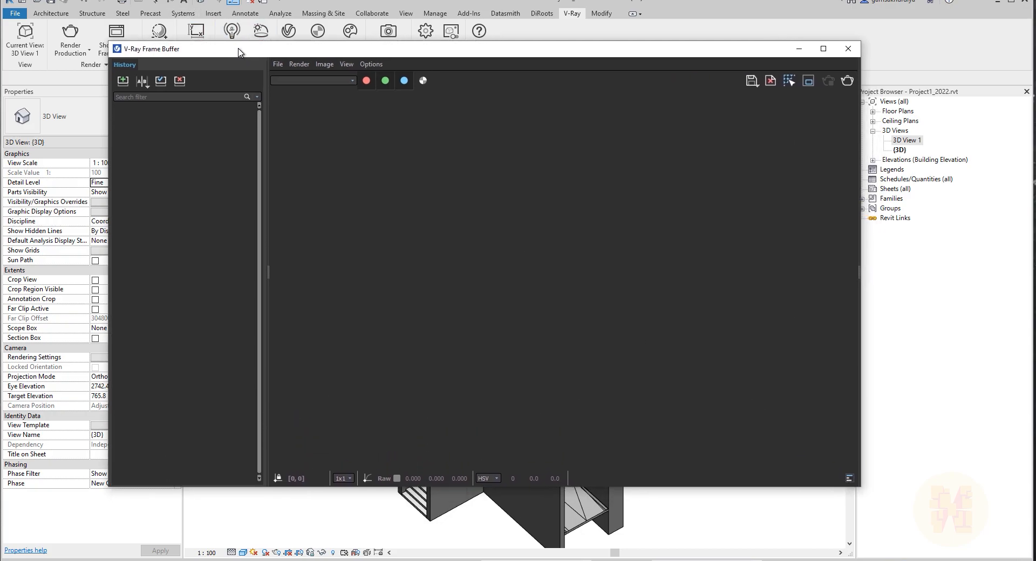
drag(269, 274, 112, 275)
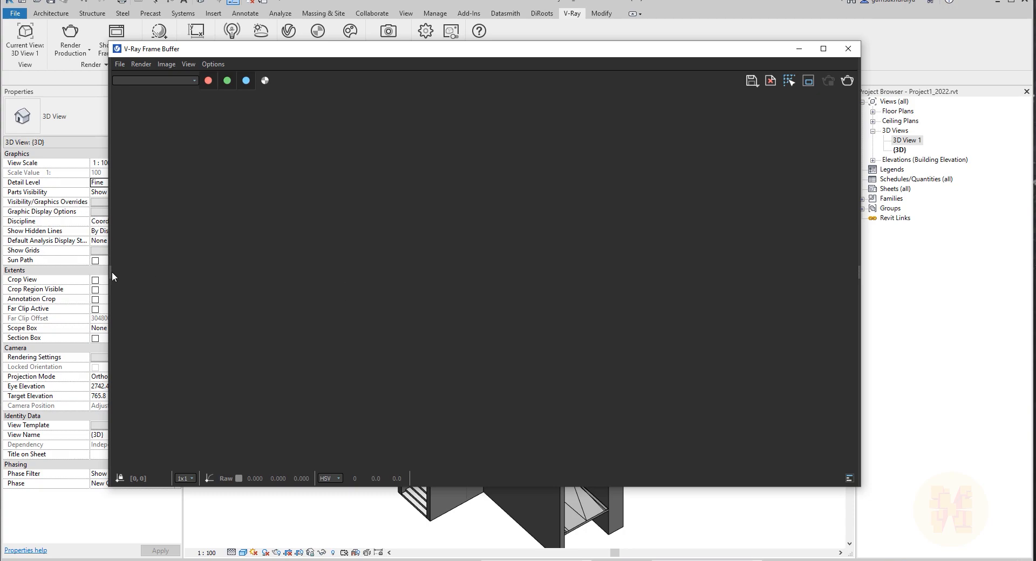
drag(128, 272, 256, 288)
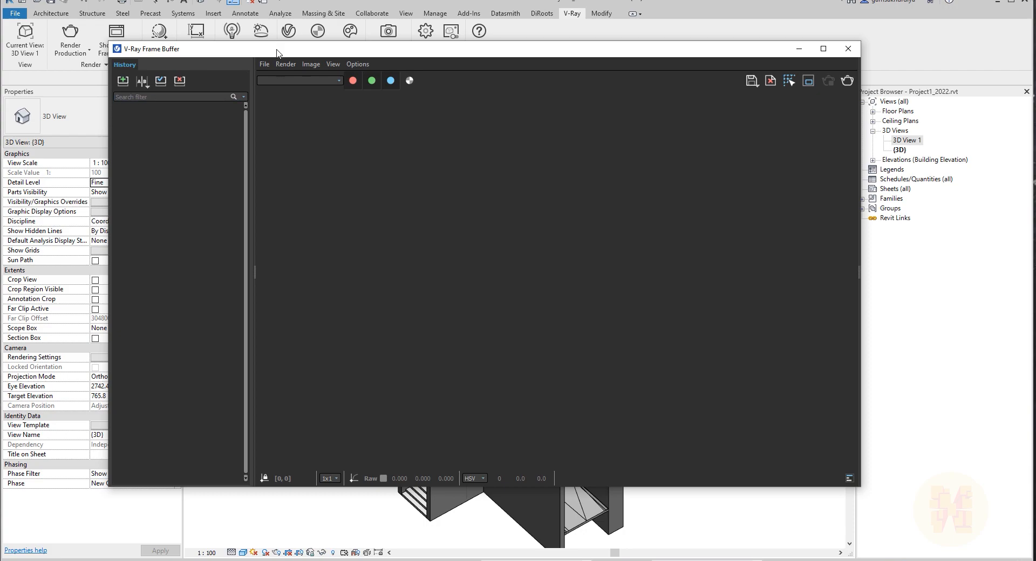
drag(275, 52, 264, 66)
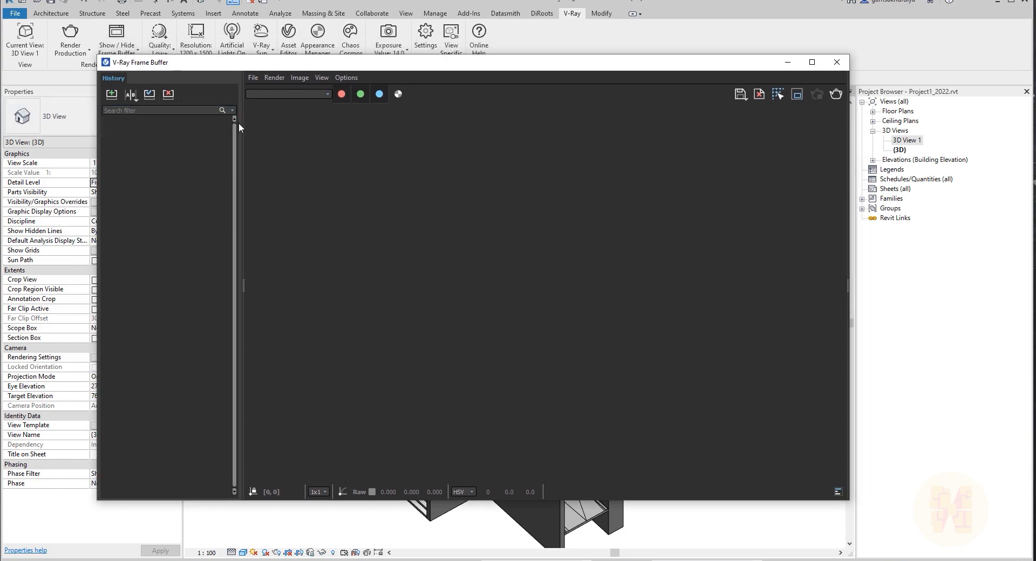
Enable history in the frame buffer's VFB settings.
click(346, 77)
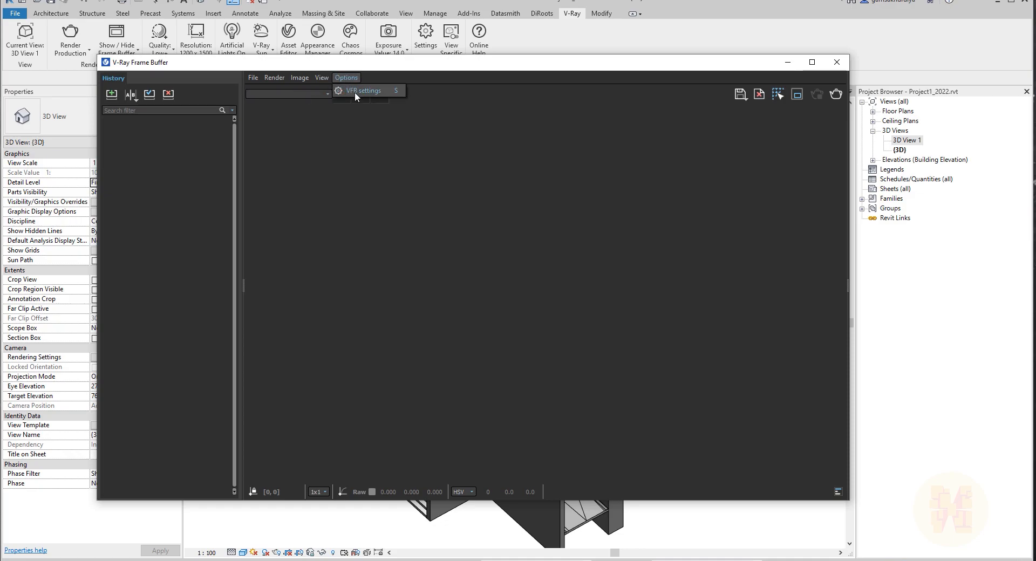
click(385, 90)
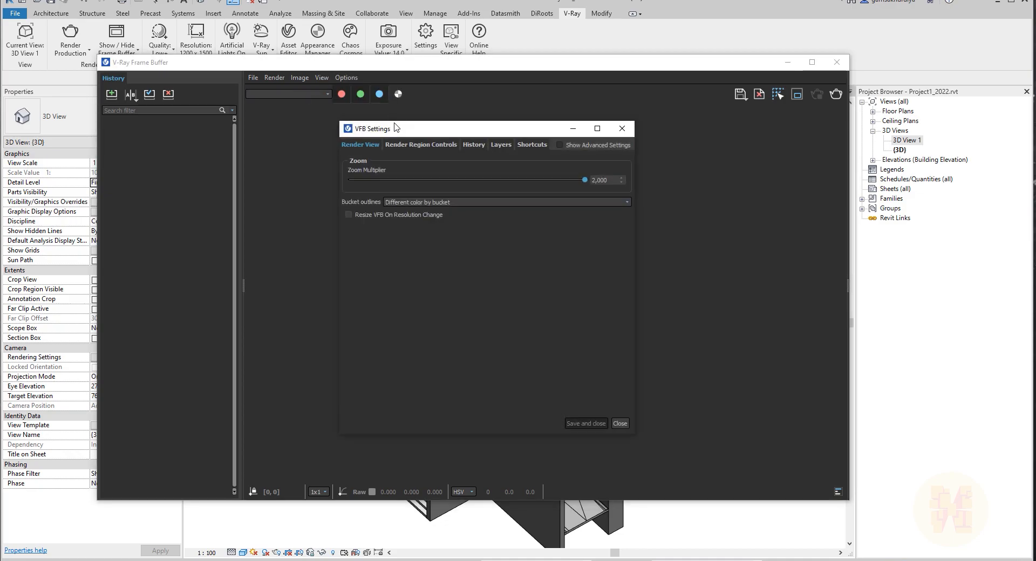
click(473, 143)
click(348, 158)
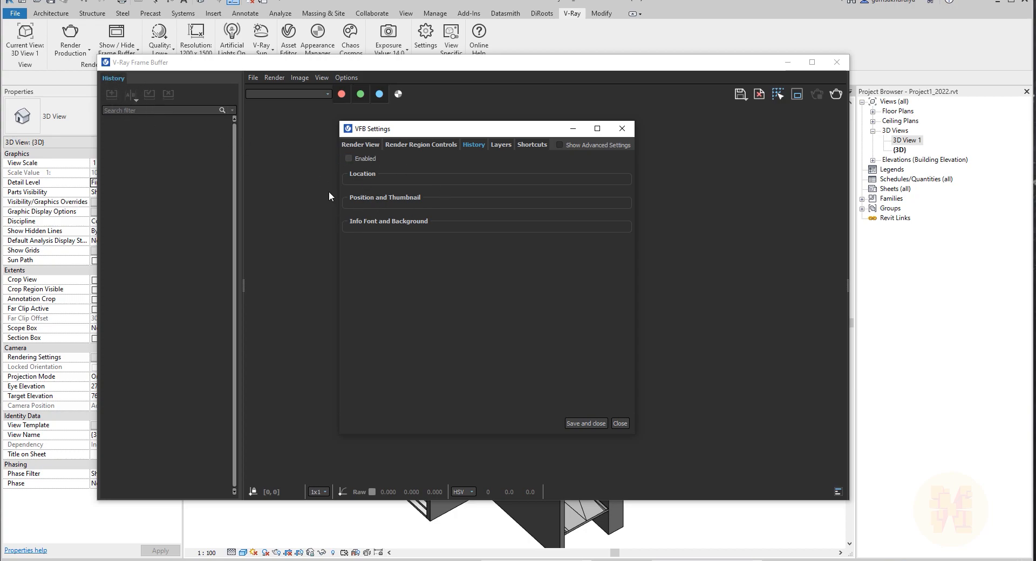
click(348, 158)
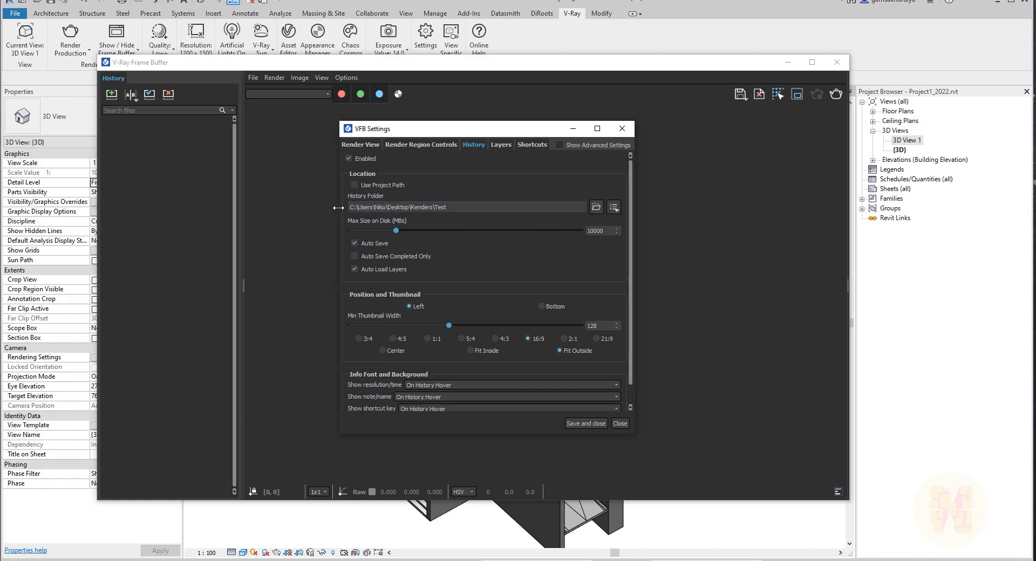
Turn off Auto Save for the render history and save the VFB settings.
drag(389, 208, 477, 248)
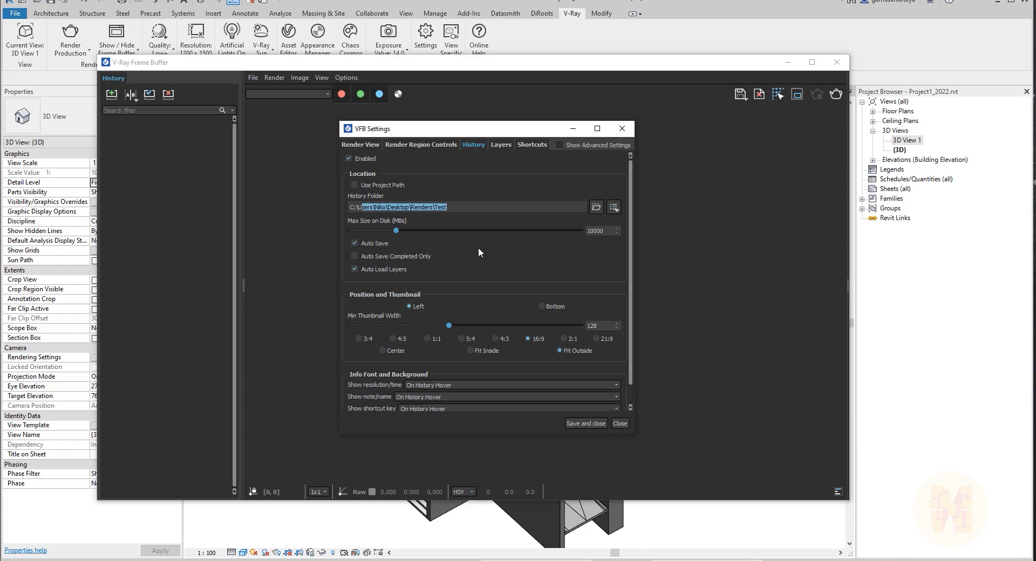
click(529, 255)
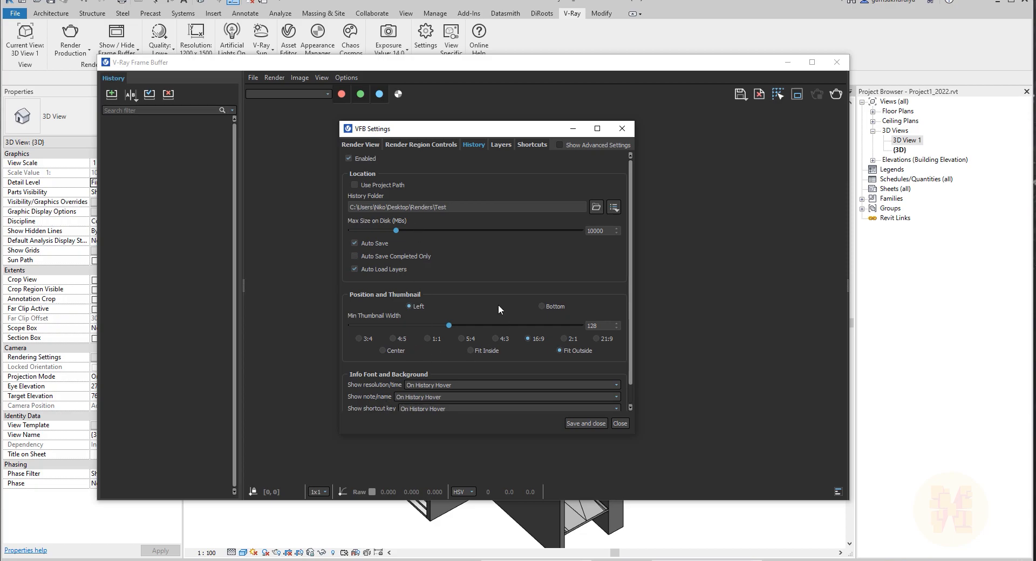
scroll(633, 276, down, 1)
scroll(632, 294, up, 1)
click(356, 243)
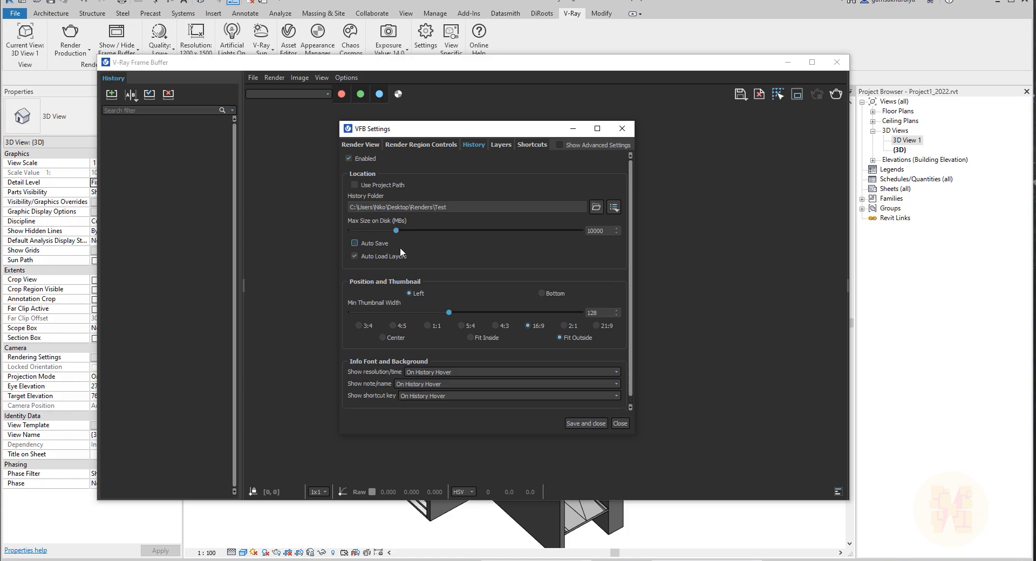
click(584, 423)
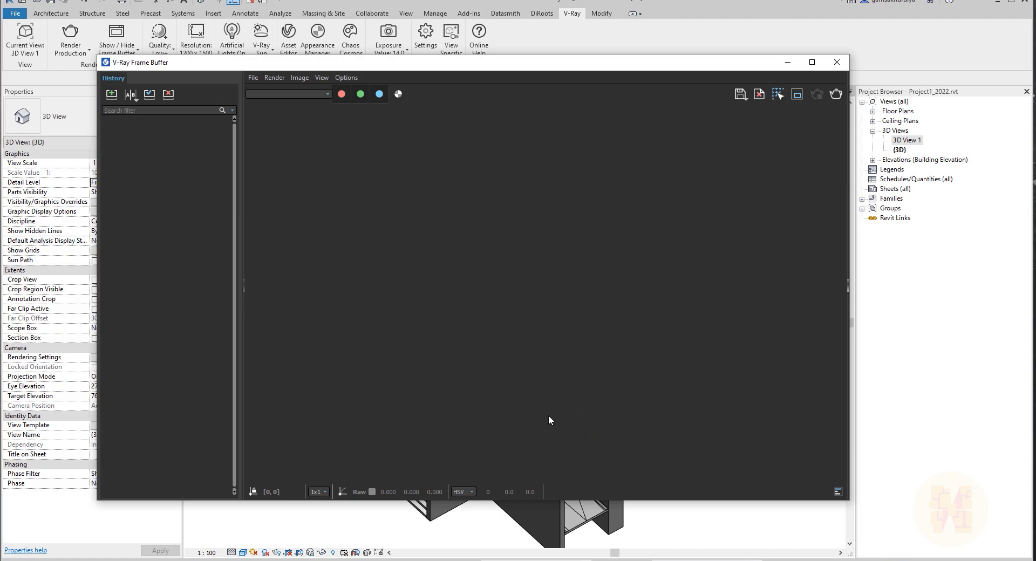
Close the frame buffer and start a V-Ray interactive render.
click(837, 62)
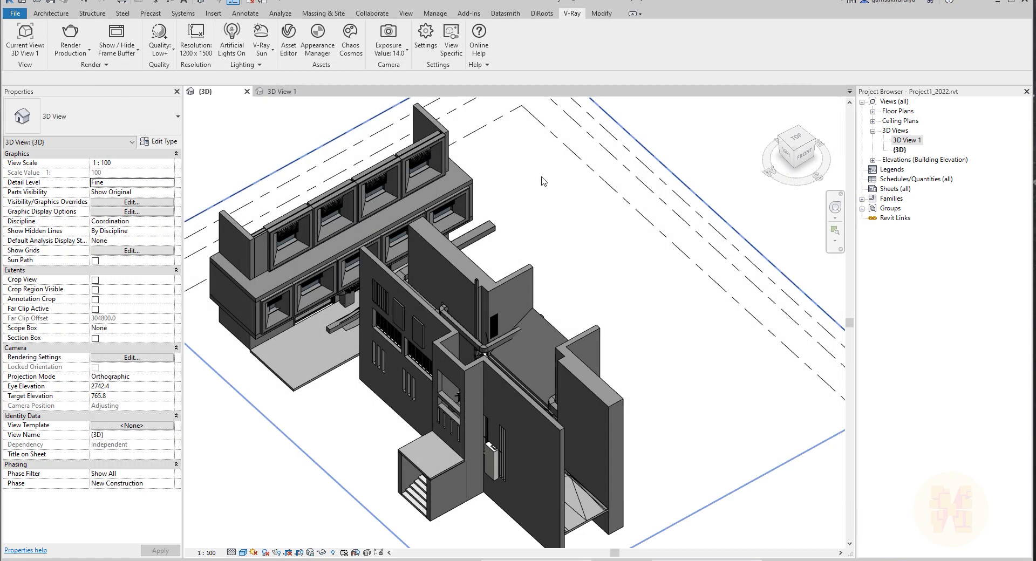
click(80, 55)
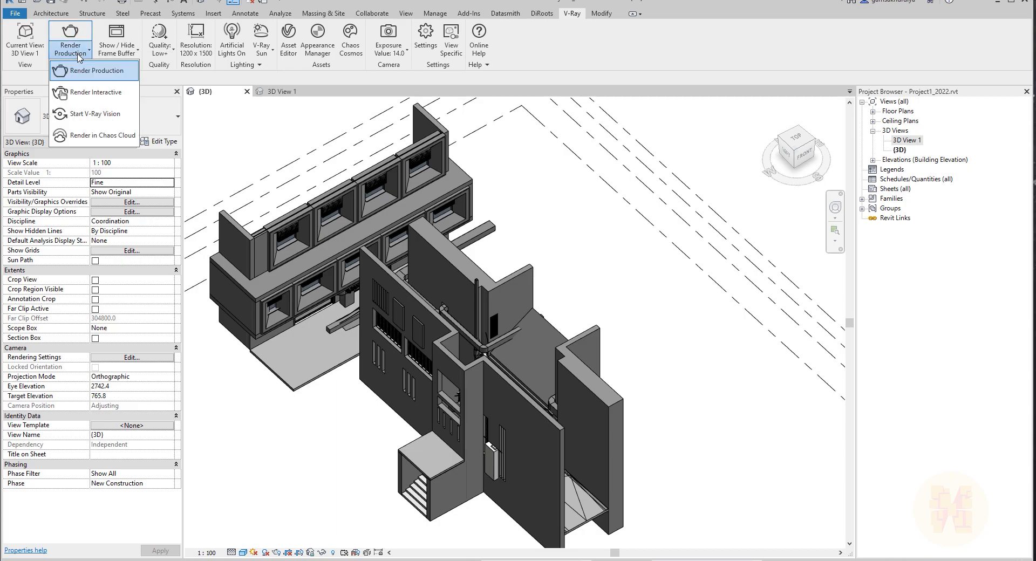
click(97, 93)
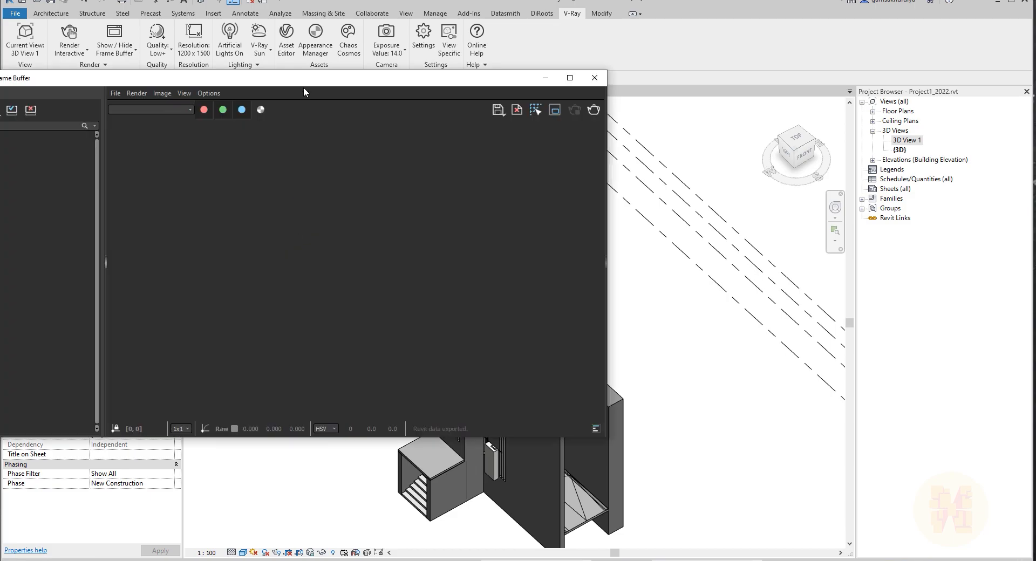
drag(190, 250, 226, 443)
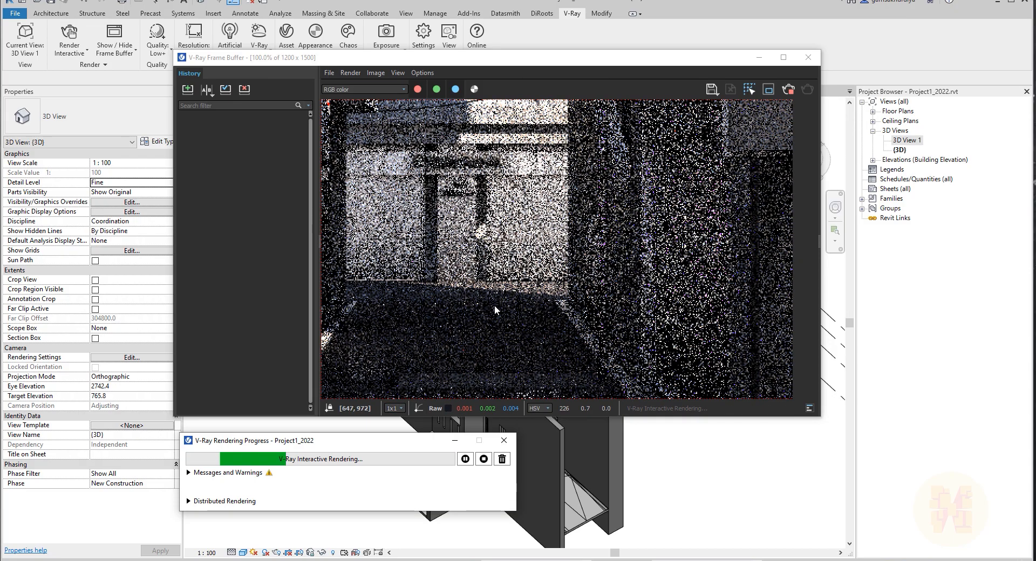
Inspect the progressing interactive render in the frame buffer, zooming in and out of the image.
scroll(494, 305, down, 3)
scroll(535, 298, up, 1)
scroll(557, 298, down, 1)
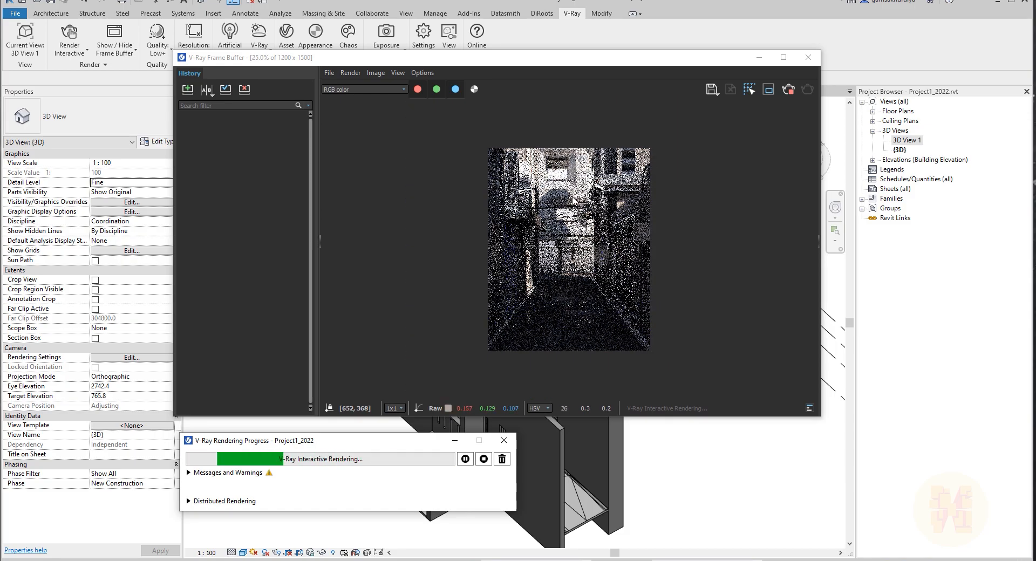
drag(273, 62, 282, 74)
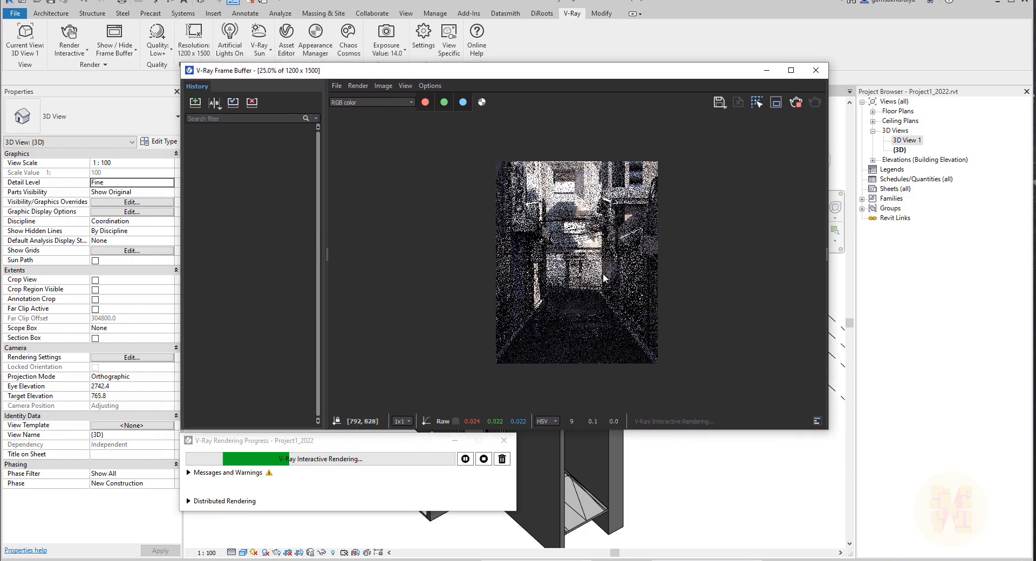
click(756, 103)
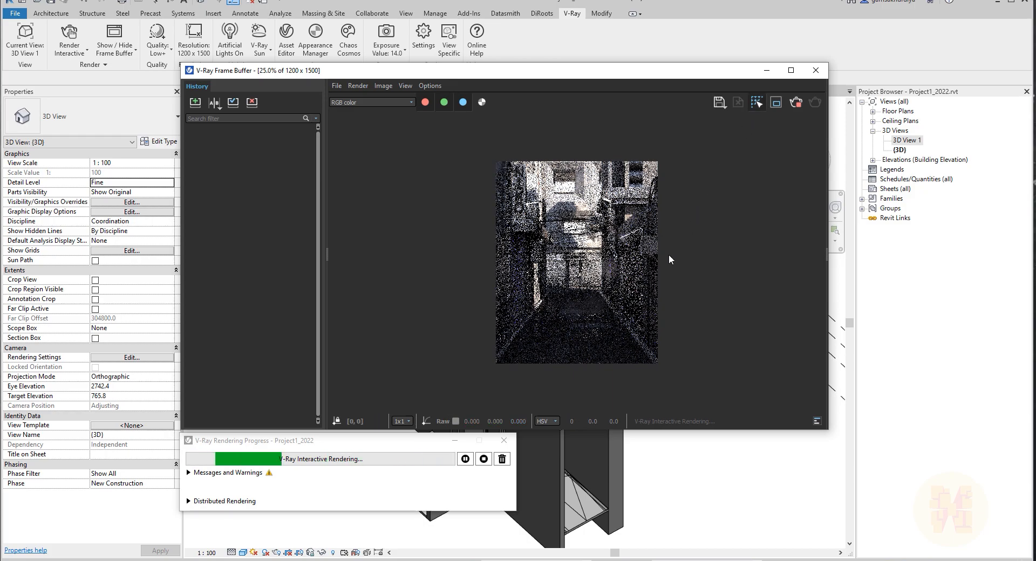
double_click(609, 299)
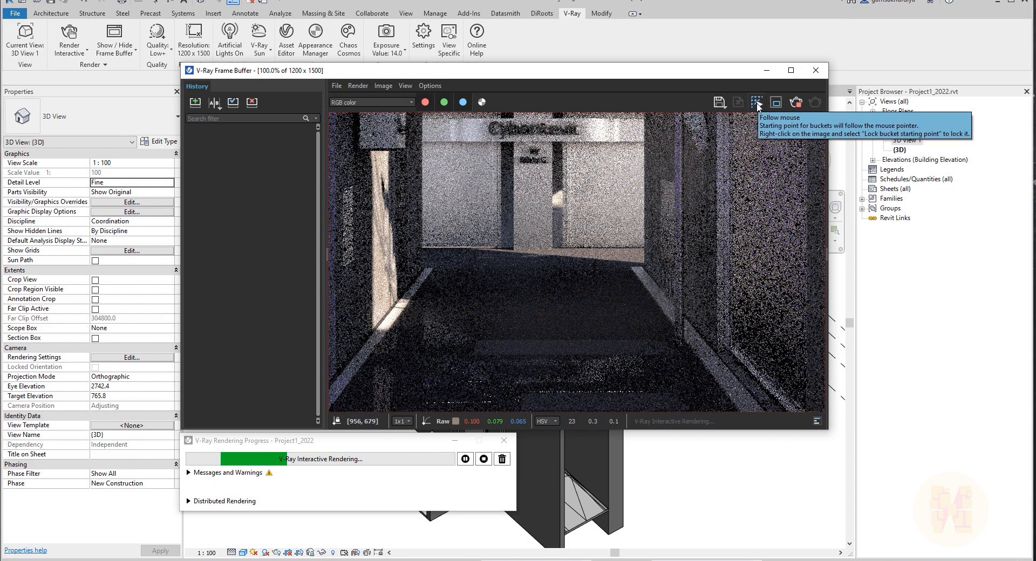
scroll(561, 278, down, 2)
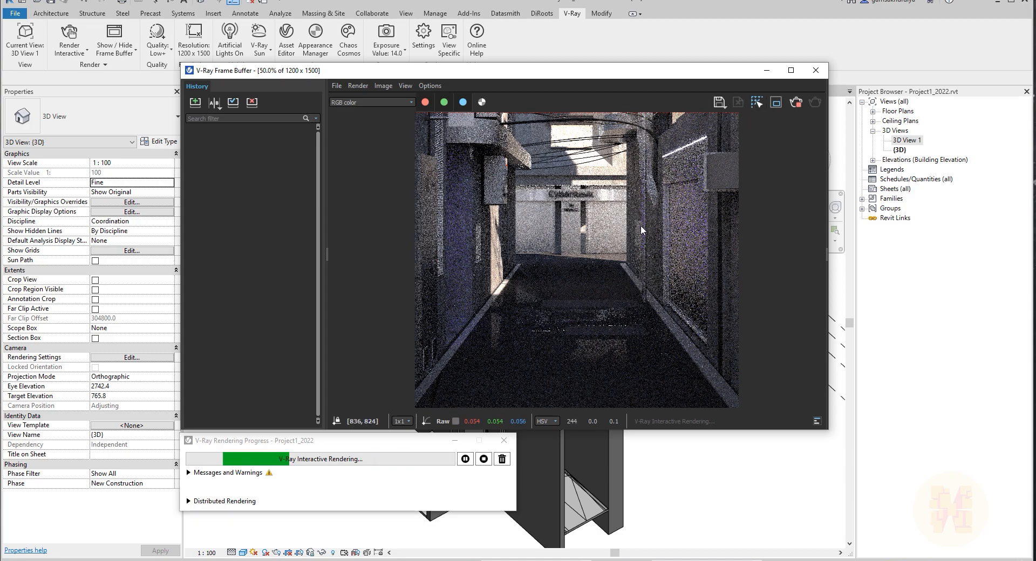
scroll(638, 267, down, 1)
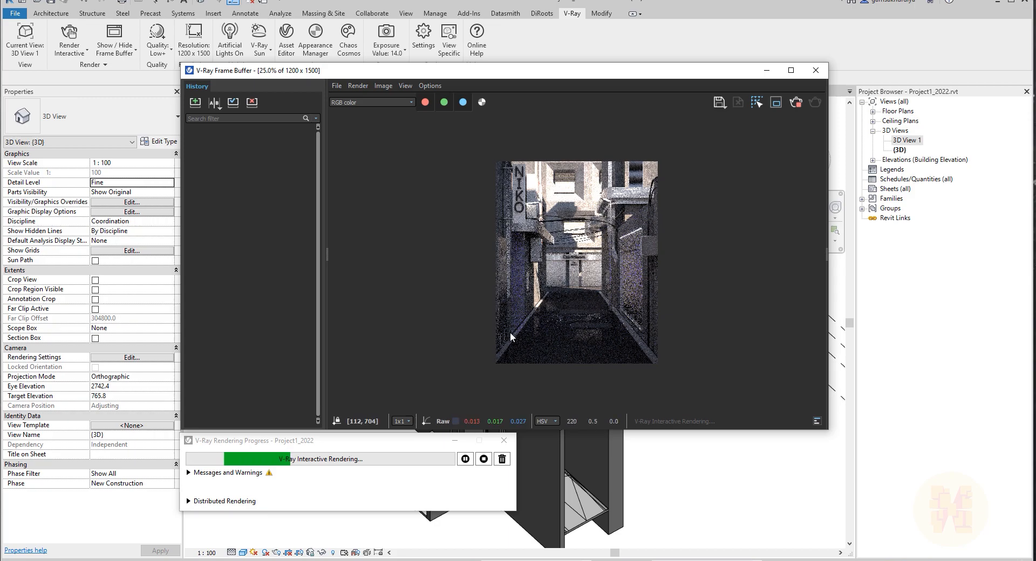
scroll(665, 322, up, 1)
scroll(665, 323, down, 1)
scroll(667, 323, up, 1)
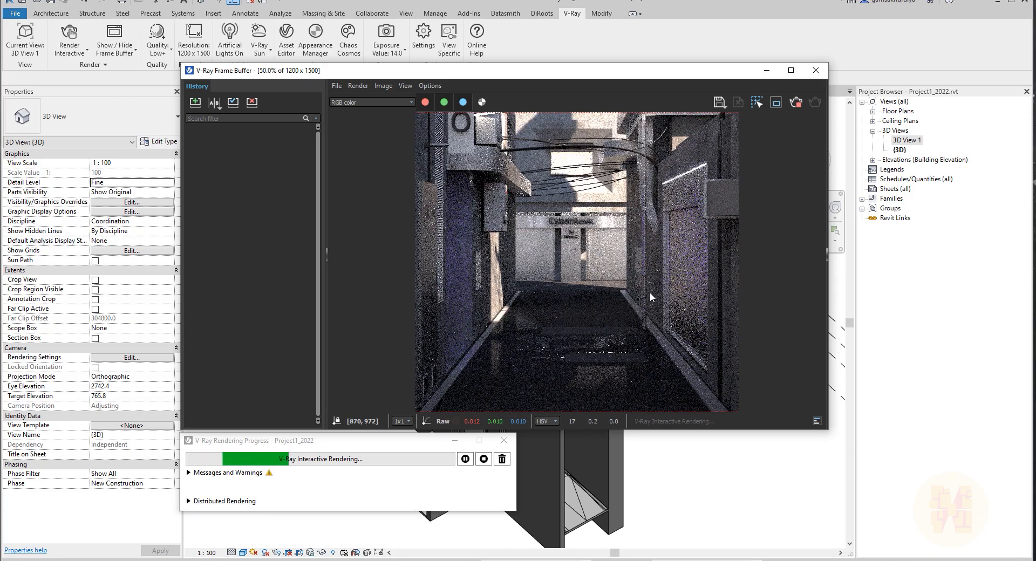
Resize and reposition the frame buffer window, widen its history panel, then move the window out of the way.
drag(822, 430, 907, 534)
drag(514, 79, 431, 46)
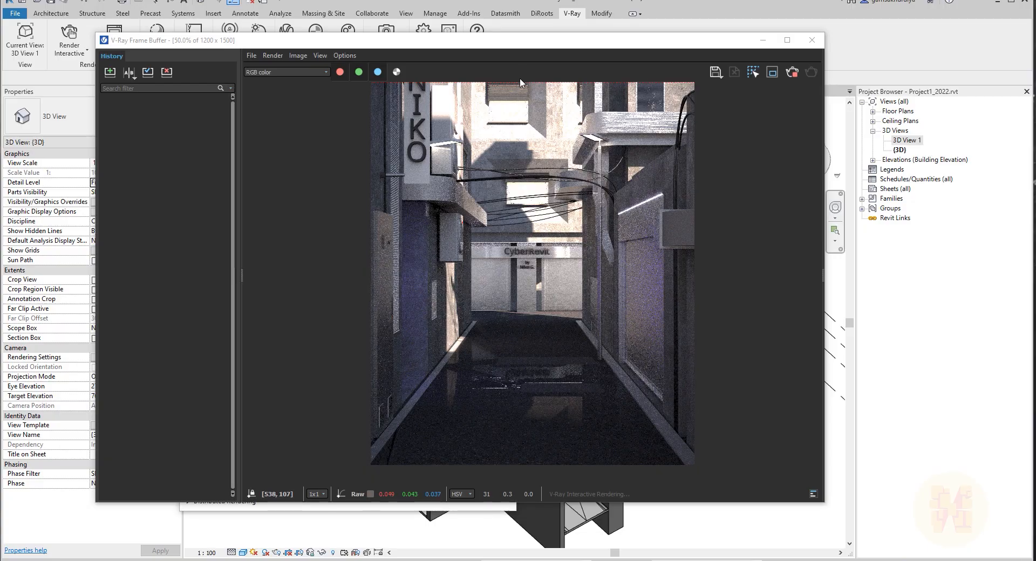
drag(659, 48, 696, 73)
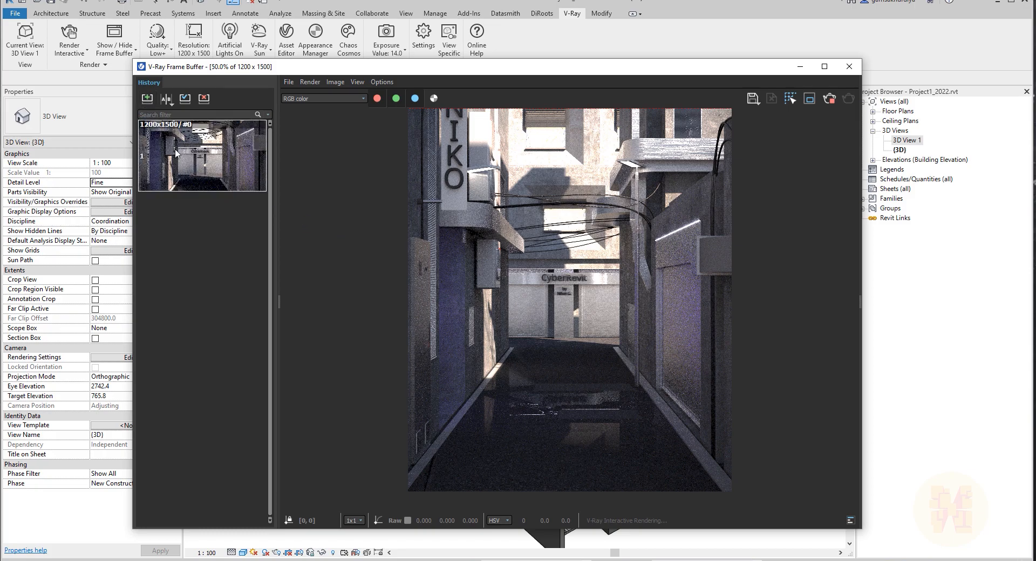
mouse_move(271, 236)
mouse_down()
mouse_move(293, 238)
mouse_move(281, 241)
mouse_up()
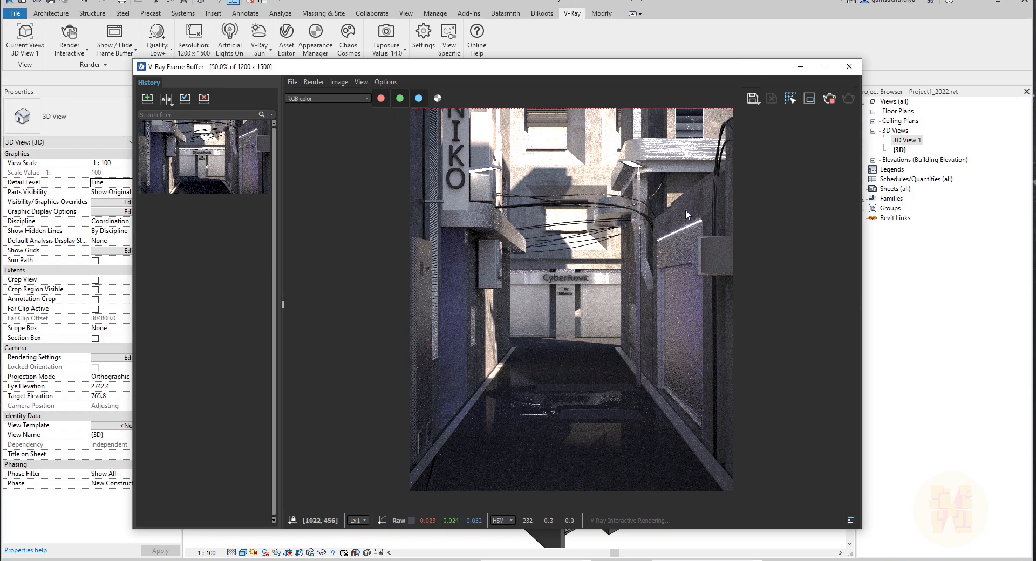
drag(757, 72, 0, 70)
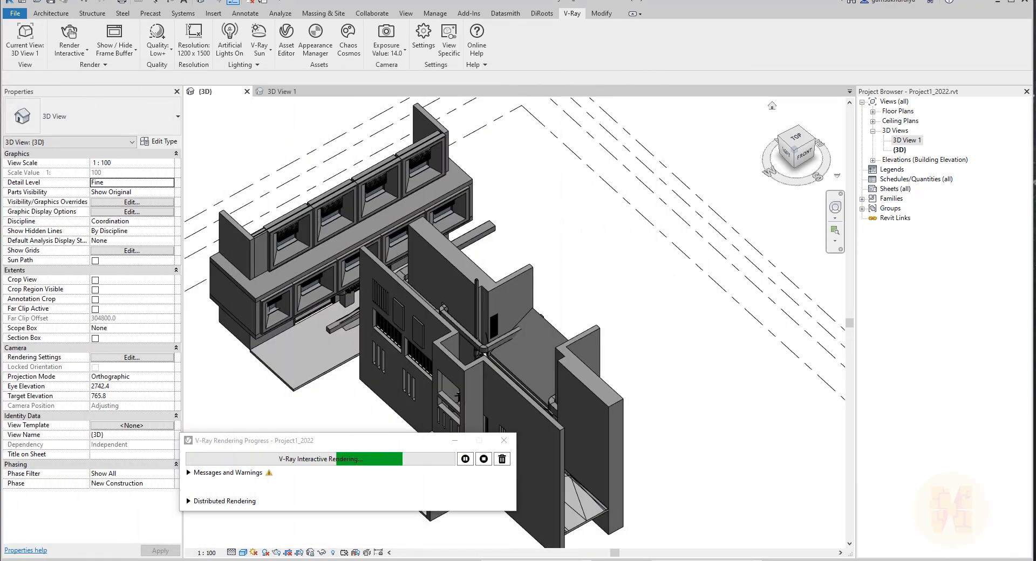
Move the rendering progress dialog to the corner and zoom the 3D view onto the NIKO sign.
drag(299, 445, 812, 504)
middle_drag(629, 304, 619, 275)
shift+middle_drag(678, 288, 495, 336)
scroll(414, 352, up, 8)
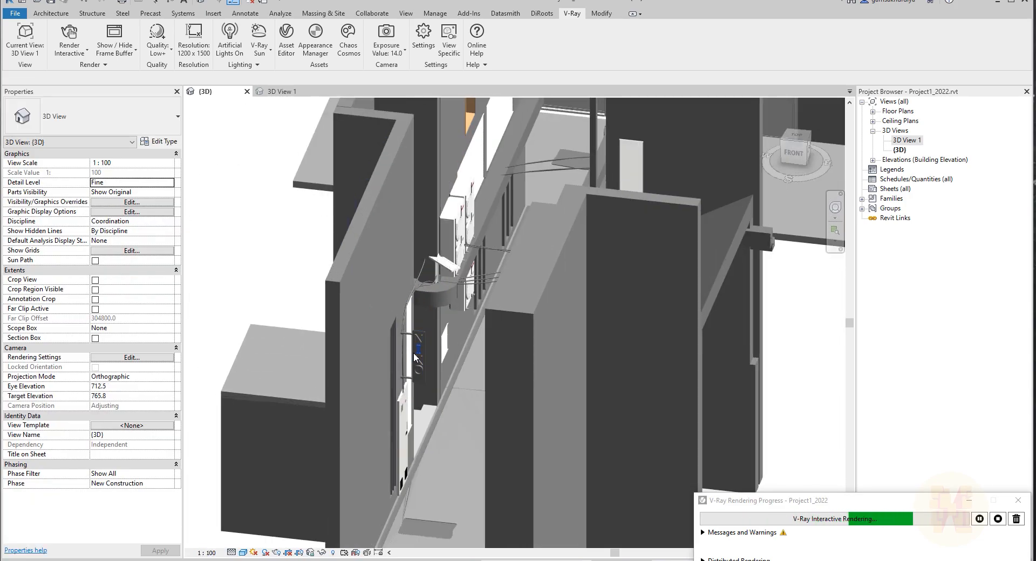
scroll(422, 351, up, 5)
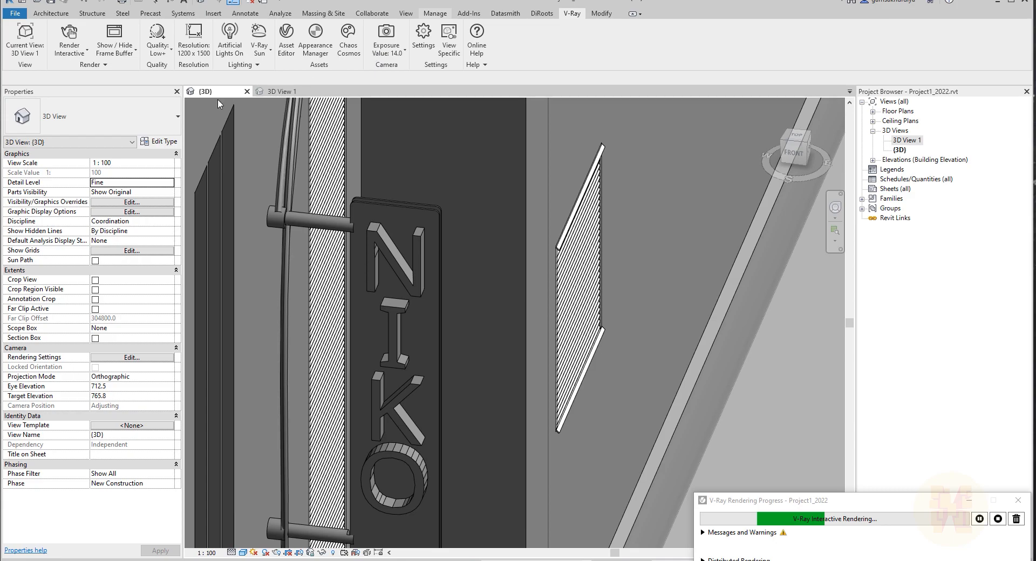
Browse the project materials in the Material Browser and close it.
click(434, 13)
click(49, 36)
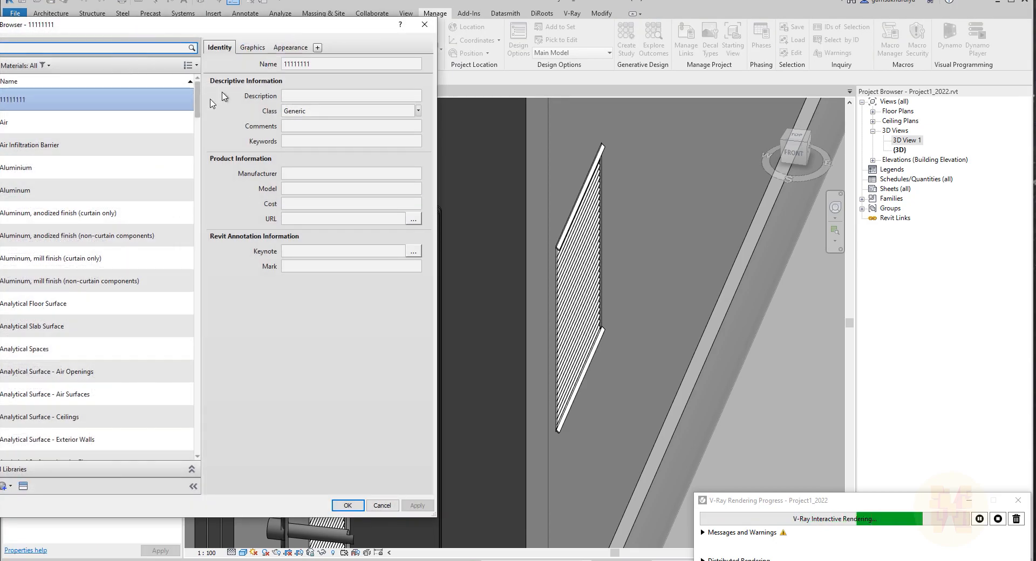
scroll(231, 301, down, 10)
scroll(231, 301, down, 15)
scroll(215, 322, up, 15)
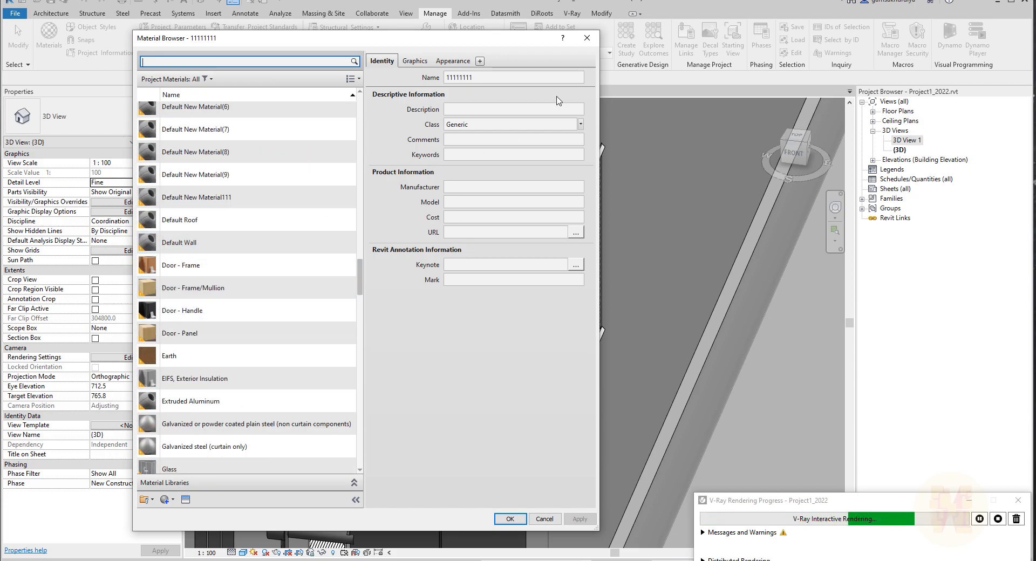
click(587, 38)
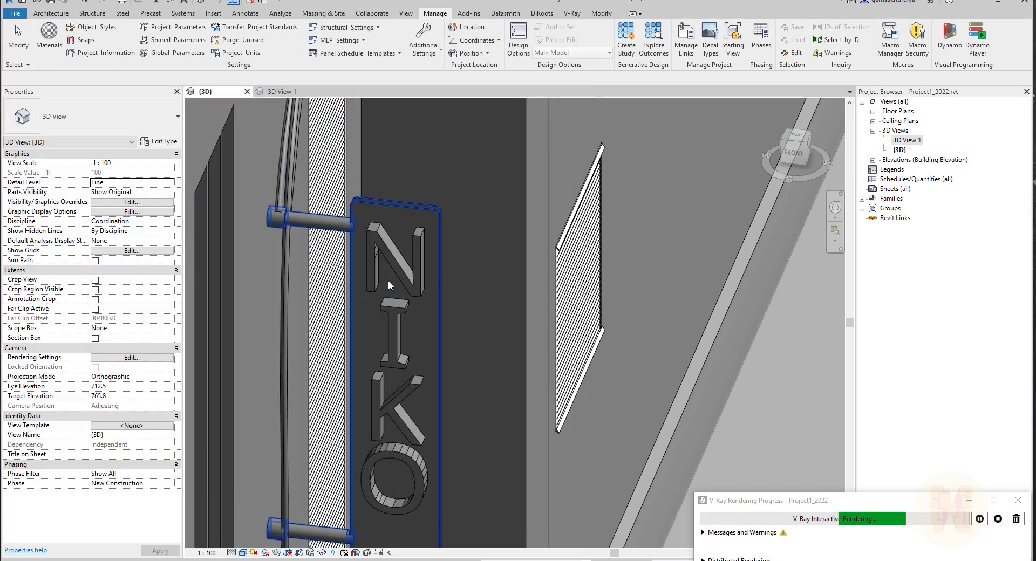
Open the V-Ray Appearance Manager and pick the sign's N letter to filter to its material.
scroll(400, 282, down, 3)
middle_drag(465, 255, 425, 311)
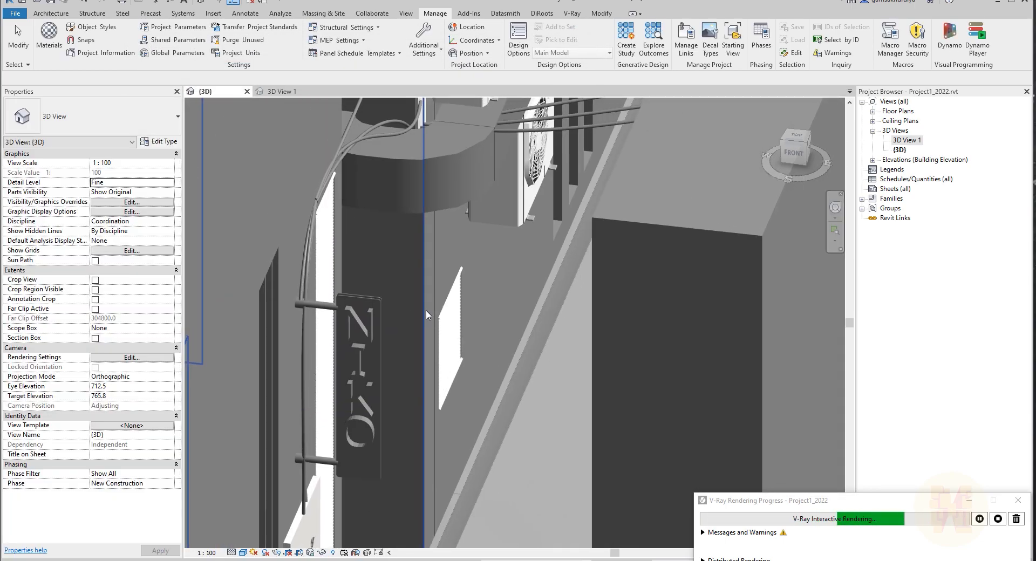
click(571, 14)
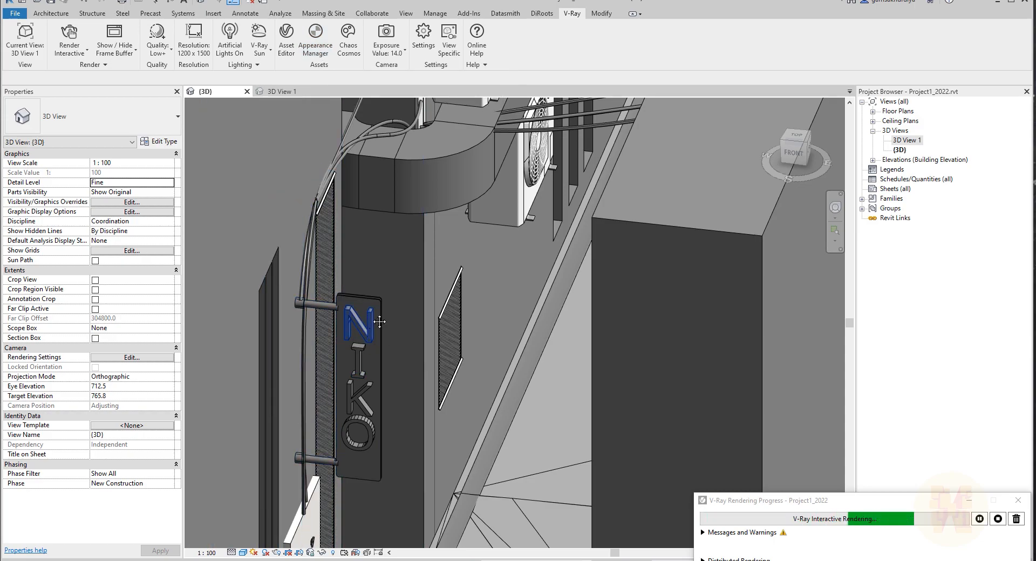
middle_drag(368, 316, 387, 286)
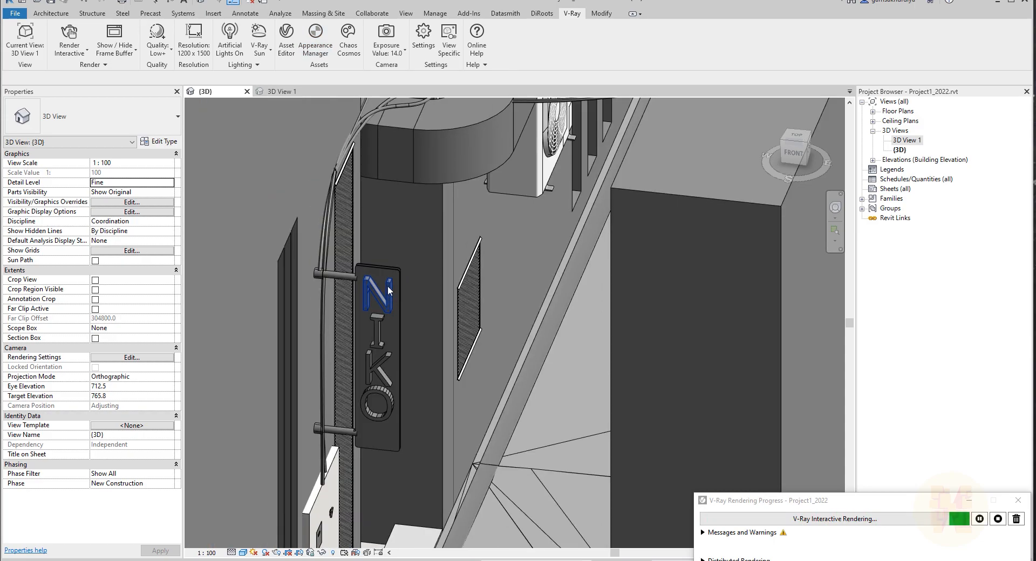
click(313, 52)
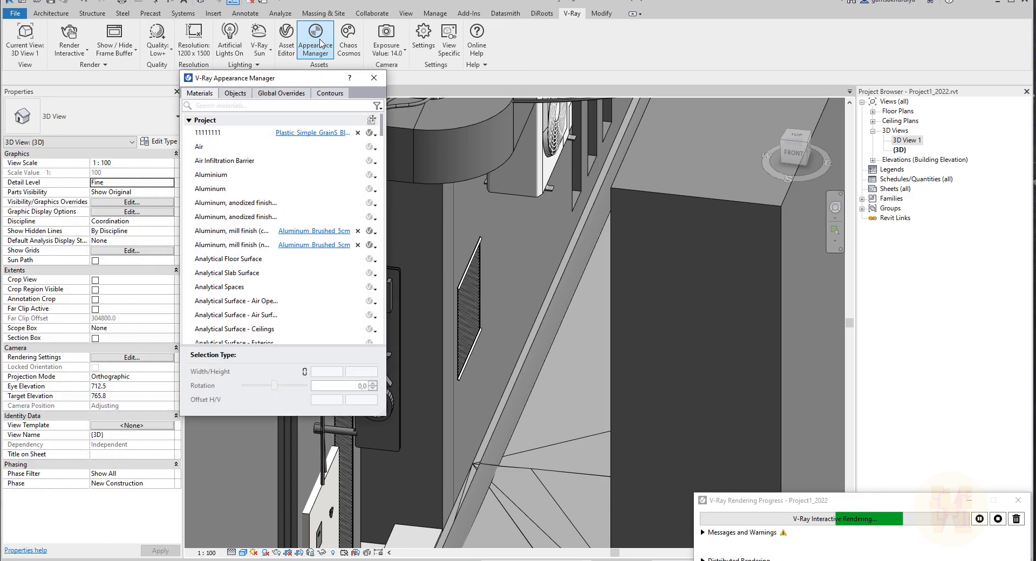
drag(302, 77, 797, 48)
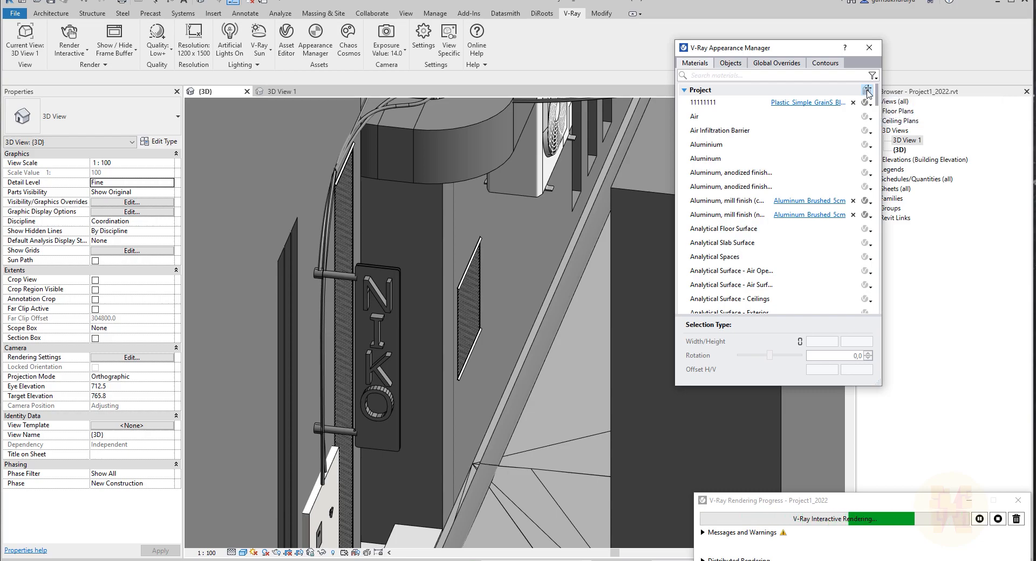
click(867, 90)
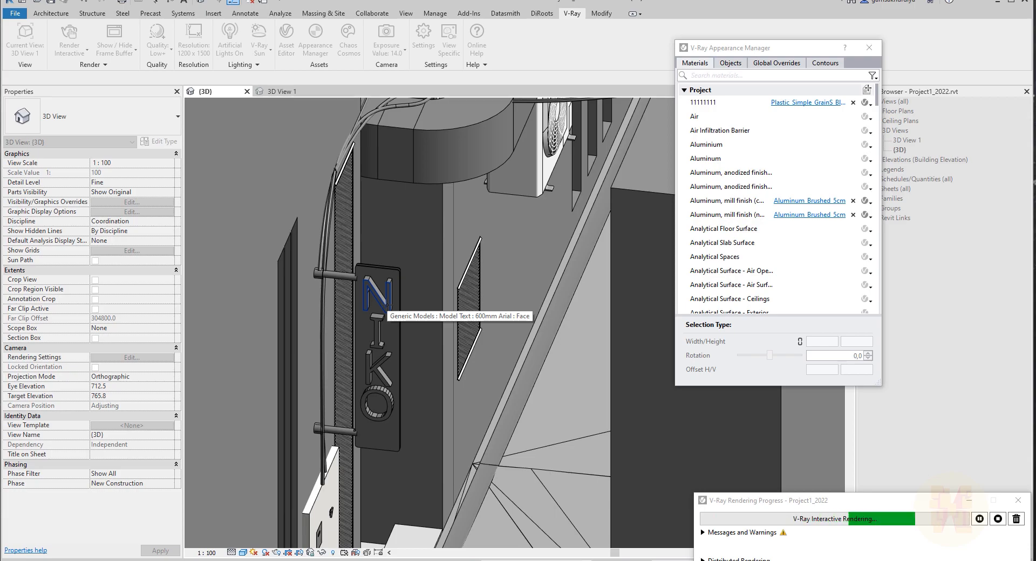
click(386, 304)
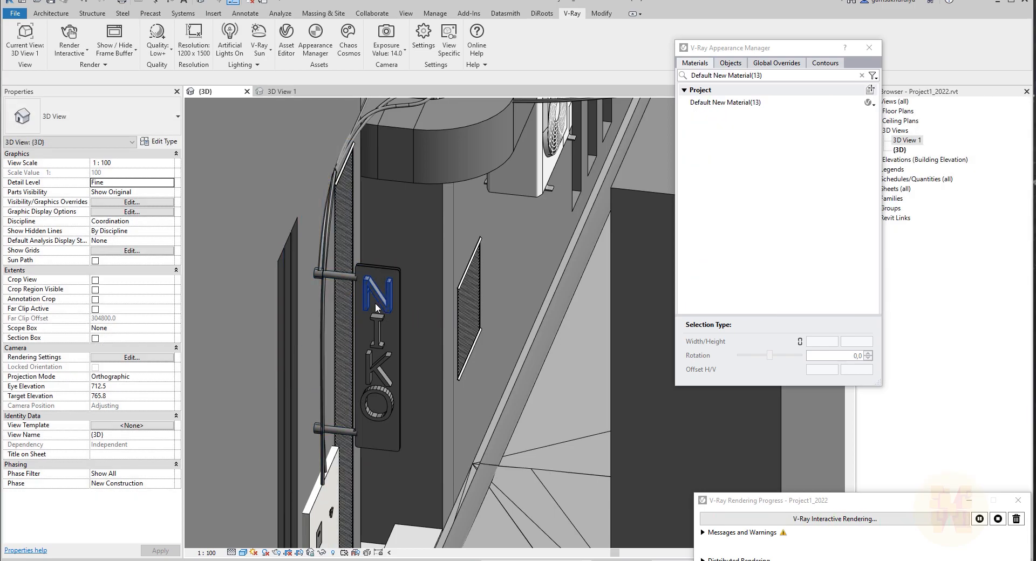
Open the V-Ray Asset Editor for the filtered material and expand its library panel.
click(742, 104)
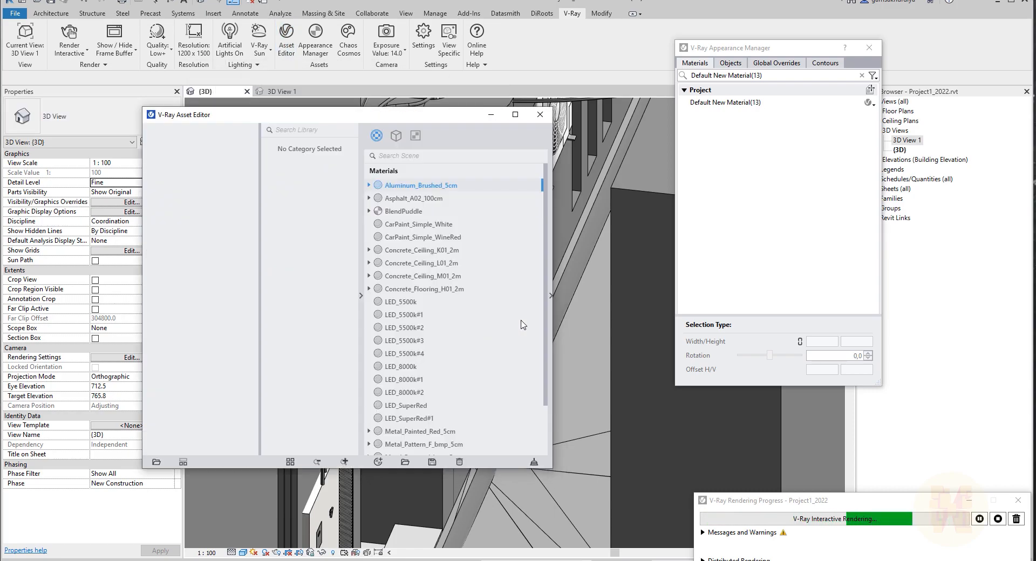
click(551, 296)
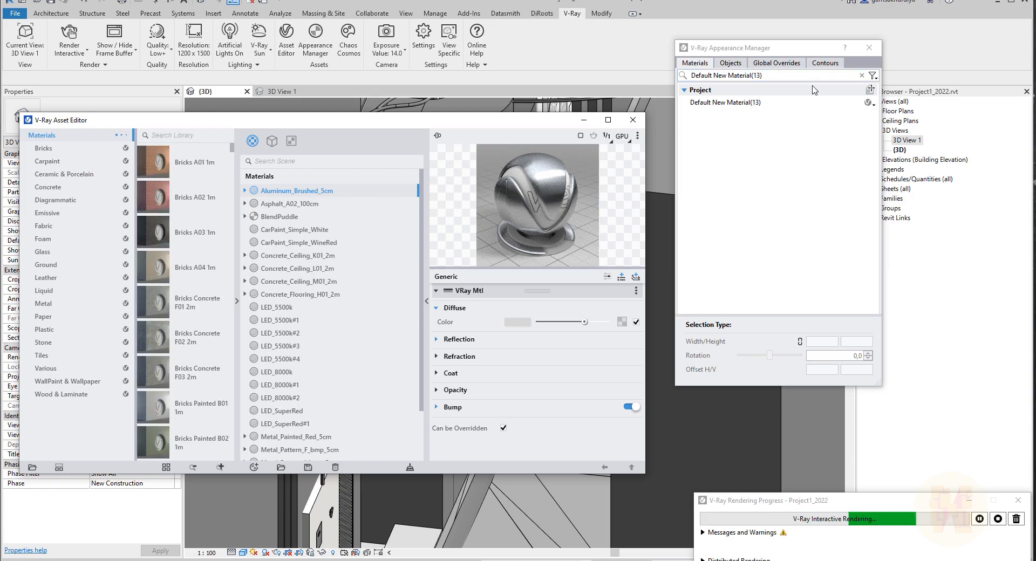
click(872, 105)
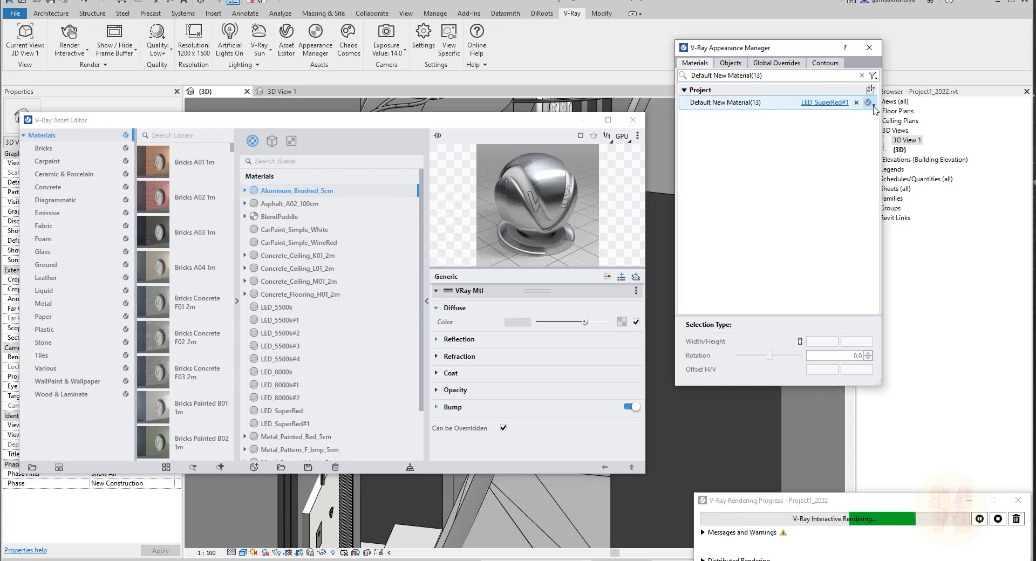
click(873, 105)
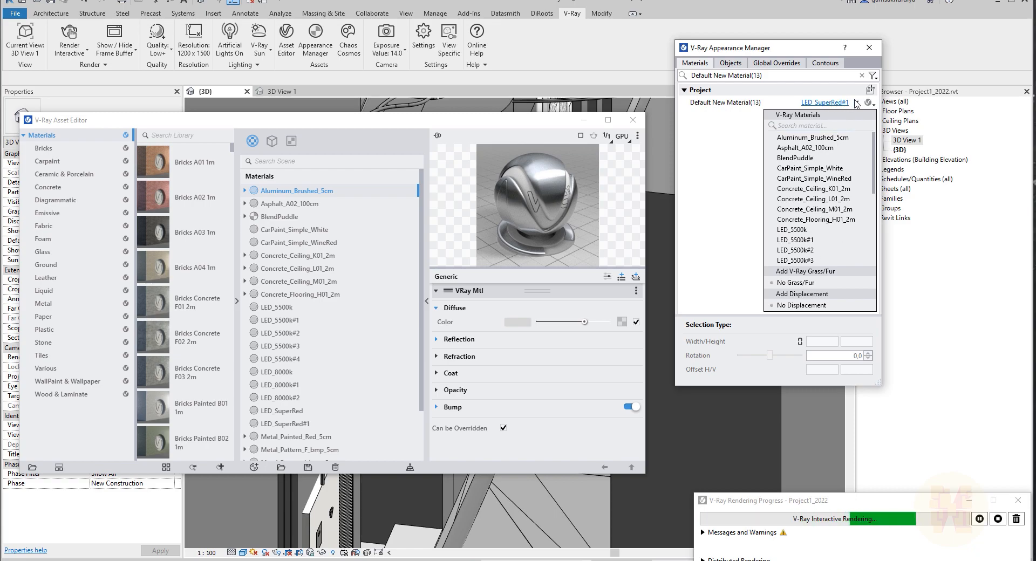
click(856, 103)
click(856, 102)
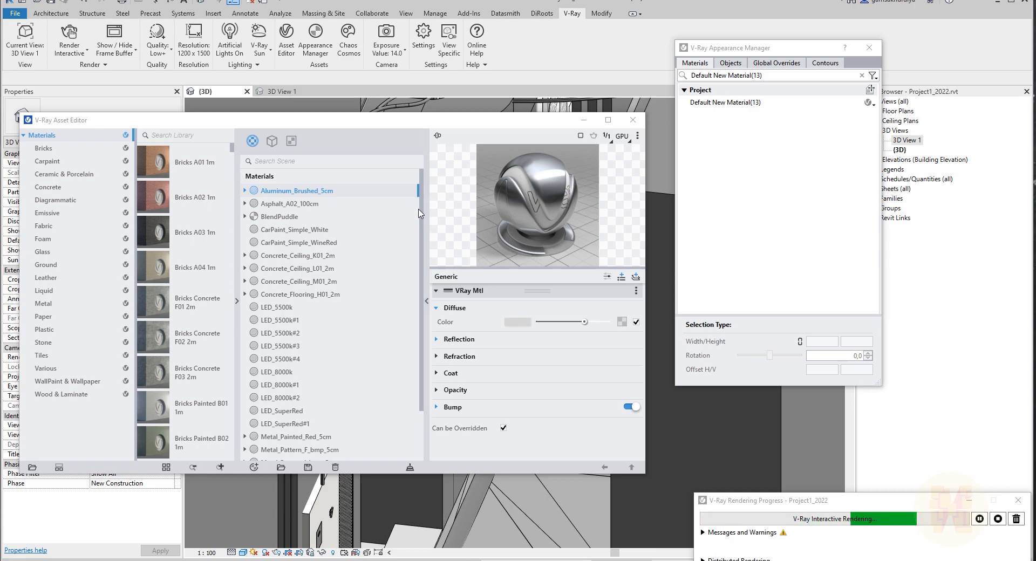
drag(421, 232, 421, 273)
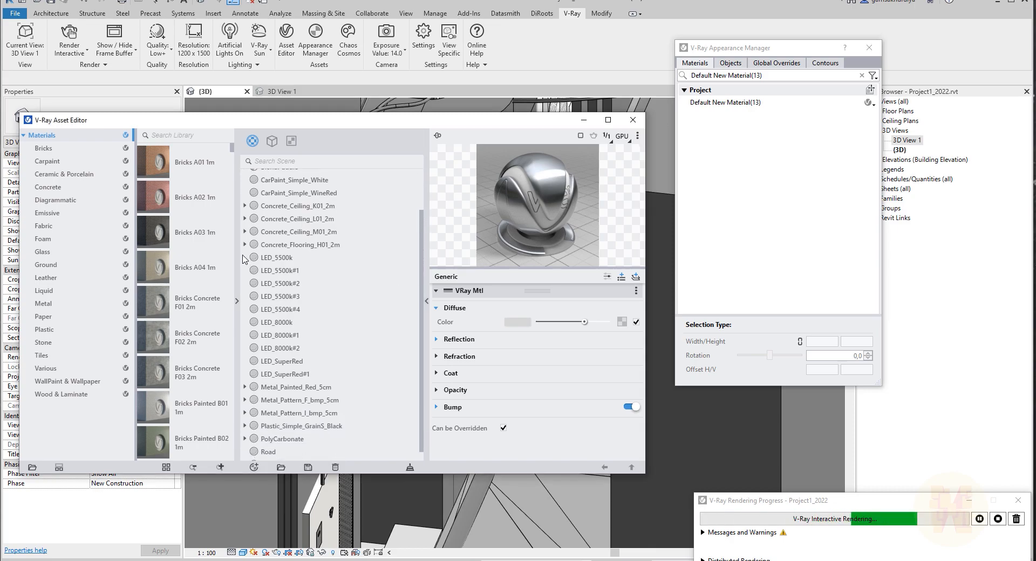
click(290, 362)
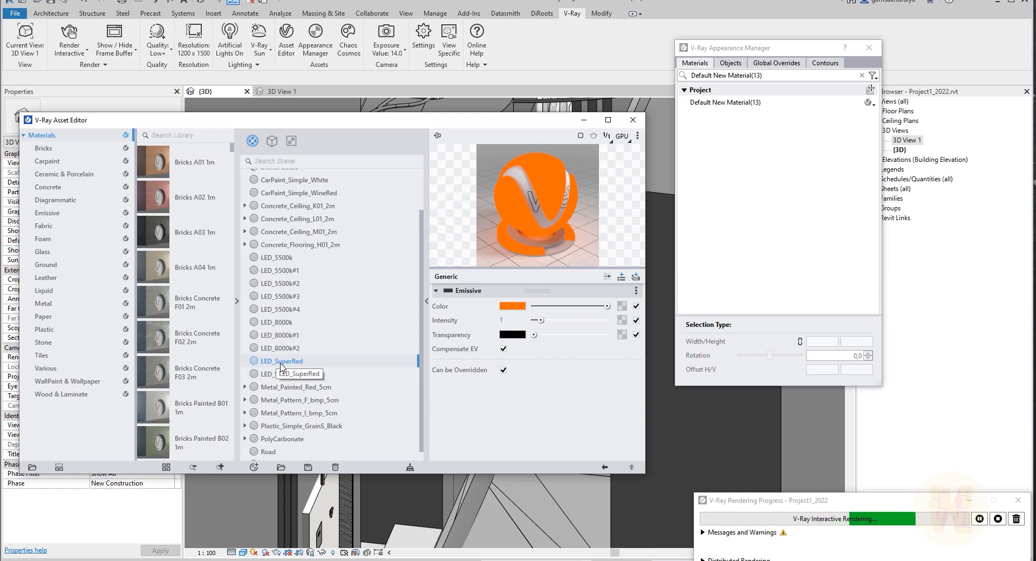
drag(280, 366, 696, 148)
drag(764, 109, 762, 104)
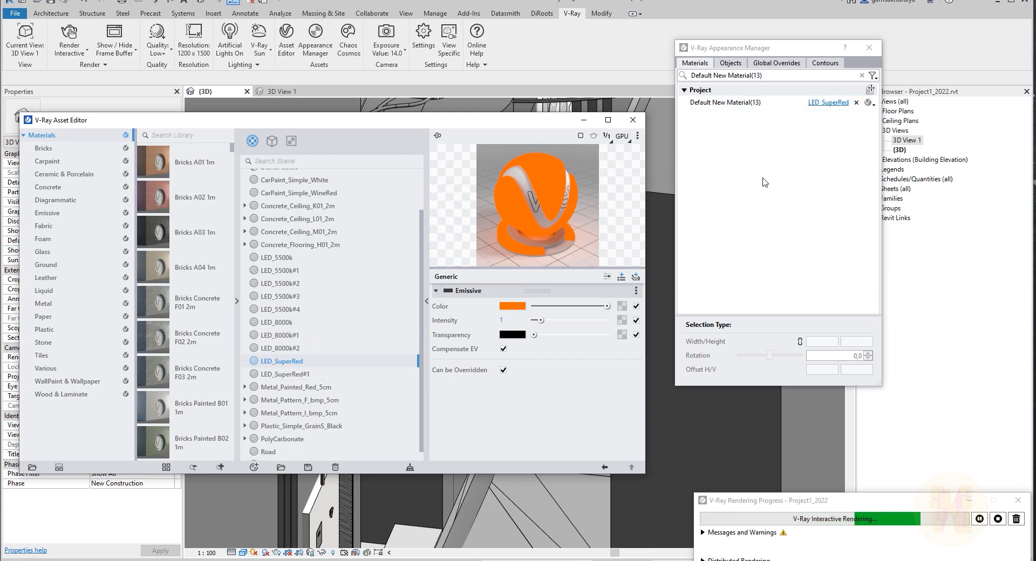
click(857, 103)
Bring the frame buffer back into view and assign LED_SuperRed to Default New Material(13).
drag(0, 107, 250, 3)
drag(546, 120, 537, 195)
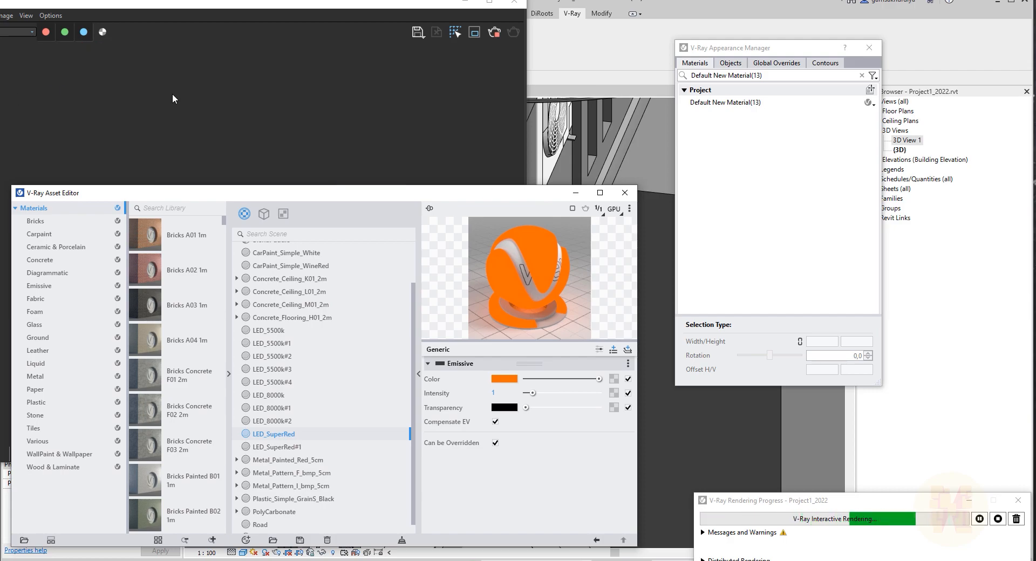
click(199, 133)
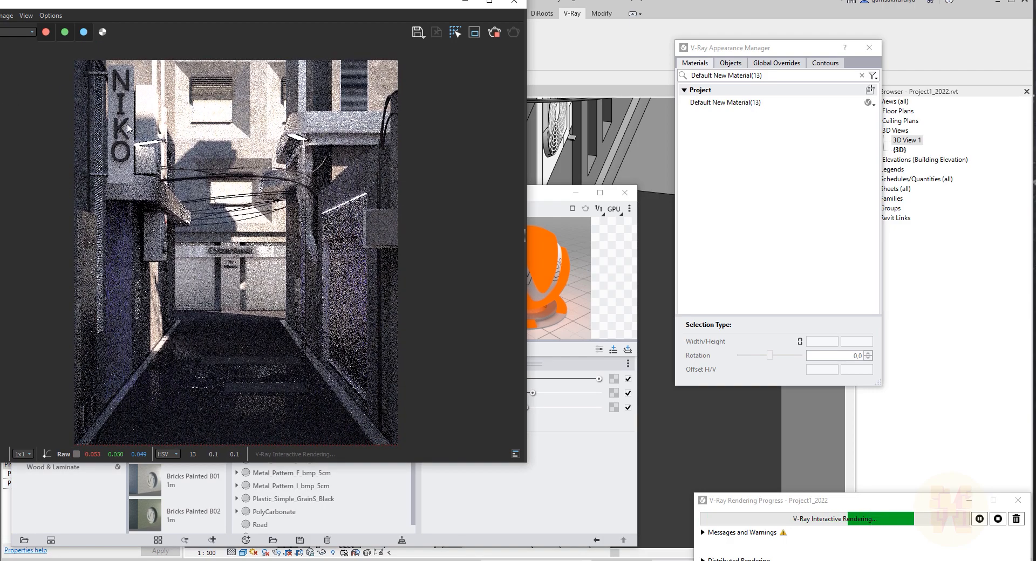
click(542, 195)
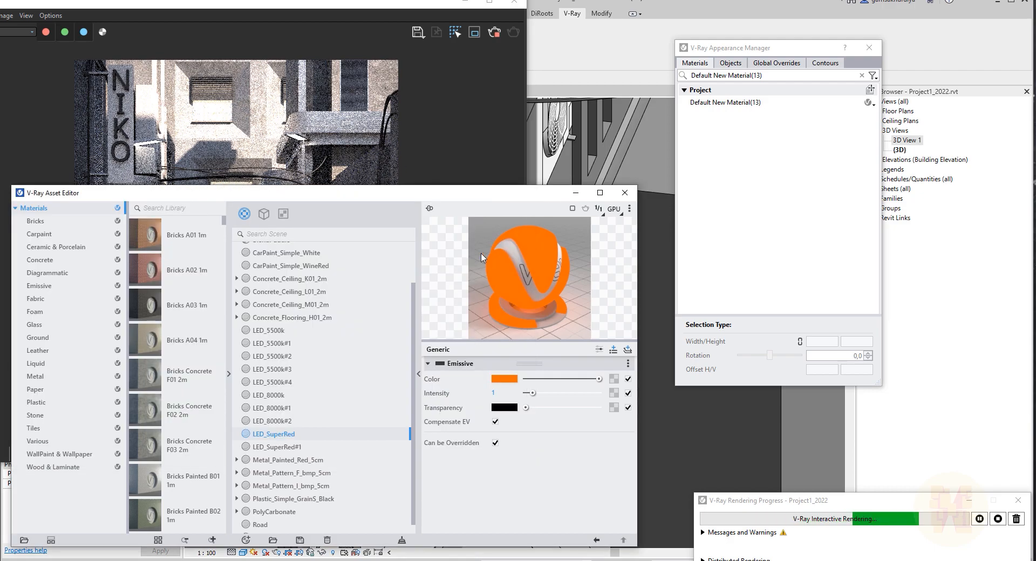
drag(286, 437, 725, 141)
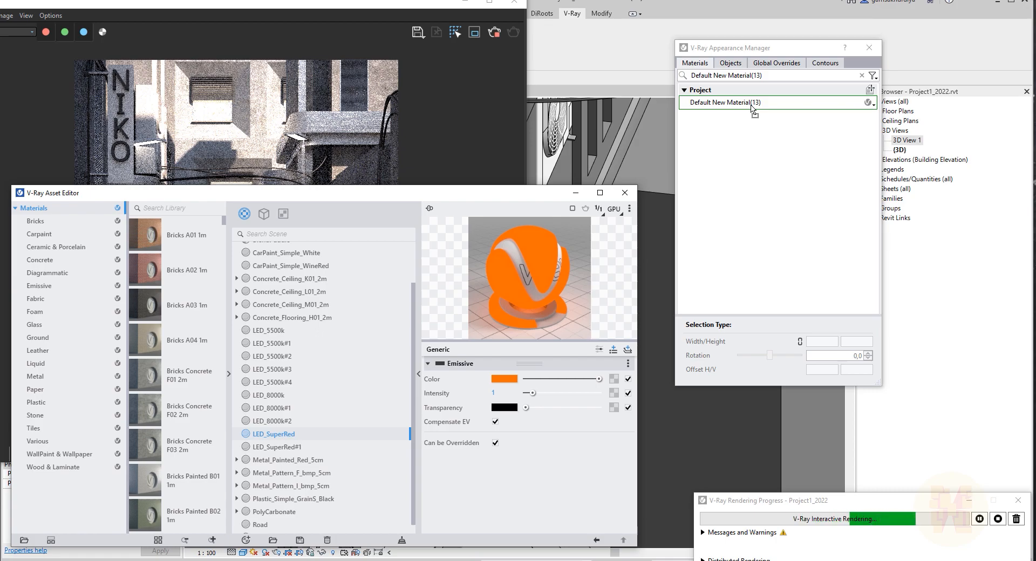
Reassign the NIKO letters' material Default New Material(13) to LED_SuperRed#1 instead of LED_SuperRed.
drag(751, 107, 751, 106)
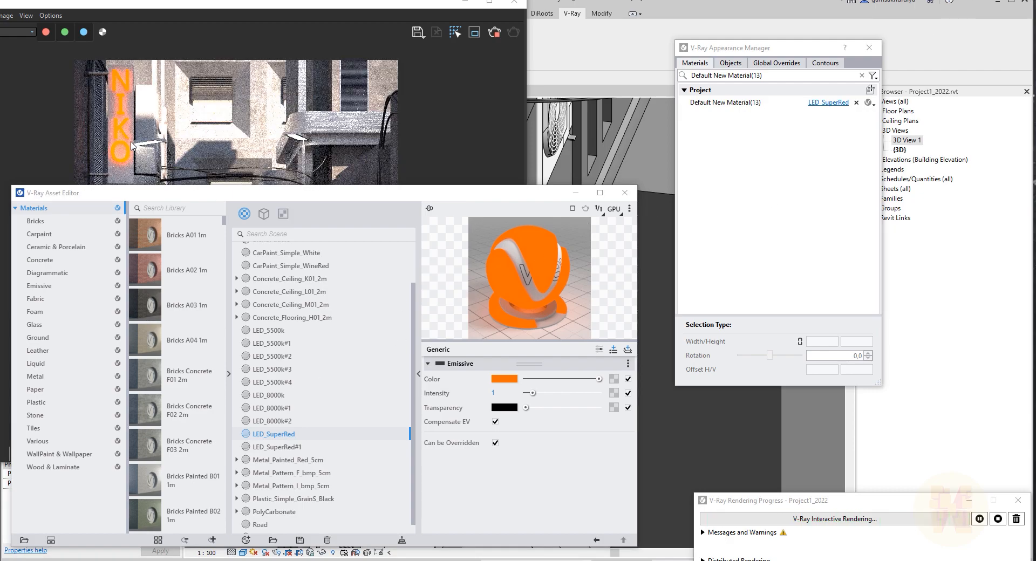
click(275, 420)
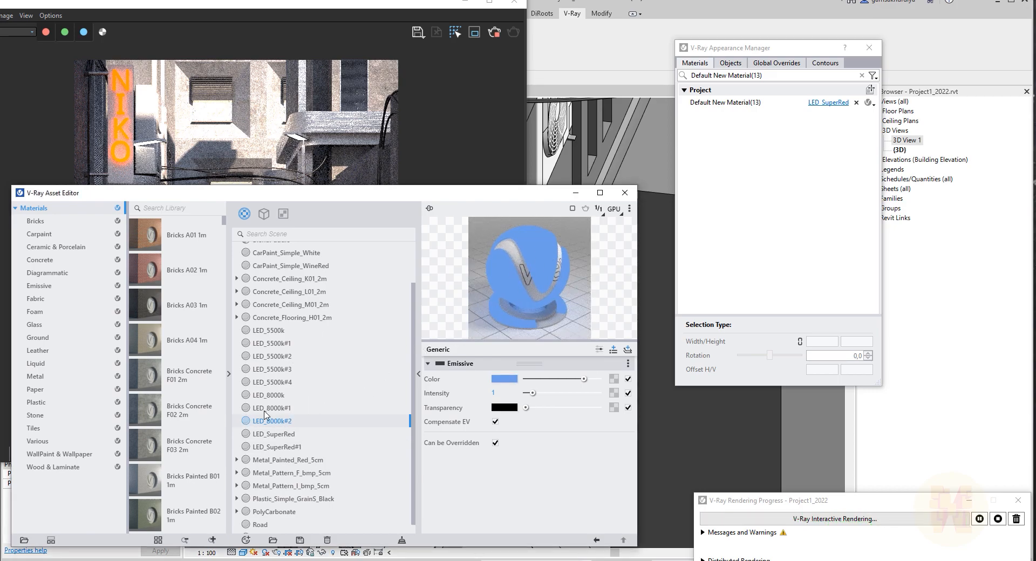
click(291, 447)
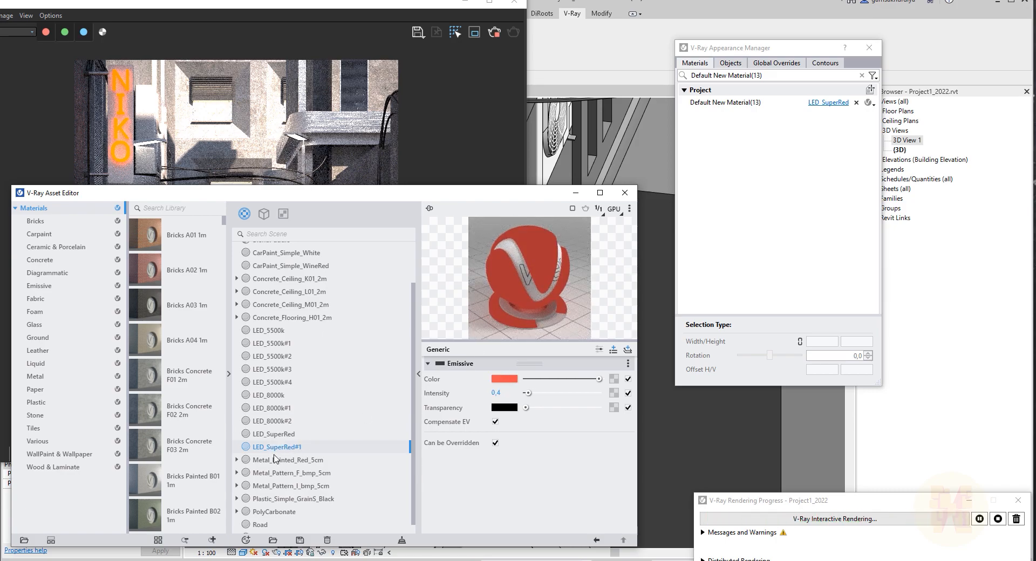
drag(367, 425, 785, 112)
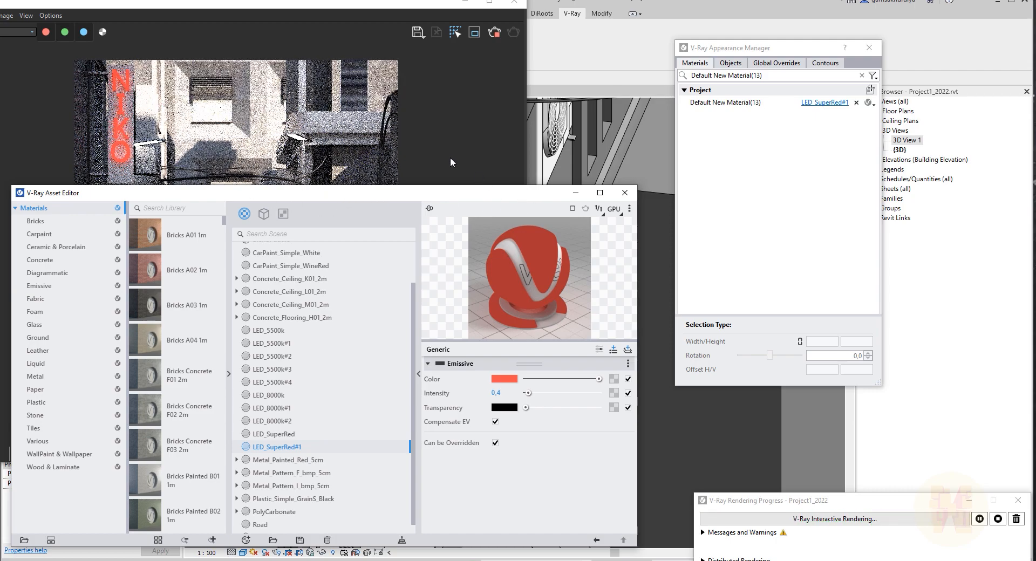
Pick the CyberRevit sign text to filter the Appearance Manager to its material.
drag(414, 197, 0, 238)
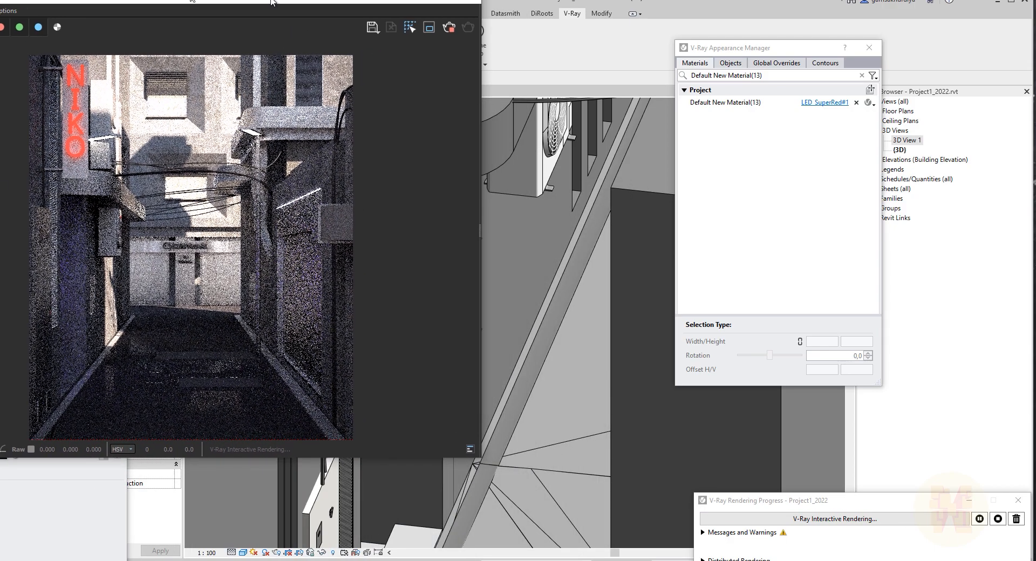
drag(313, 11, 0, 11)
scroll(439, 294, down, 3)
middle_drag(570, 138, 402, 317)
scroll(372, 150, up, 5)
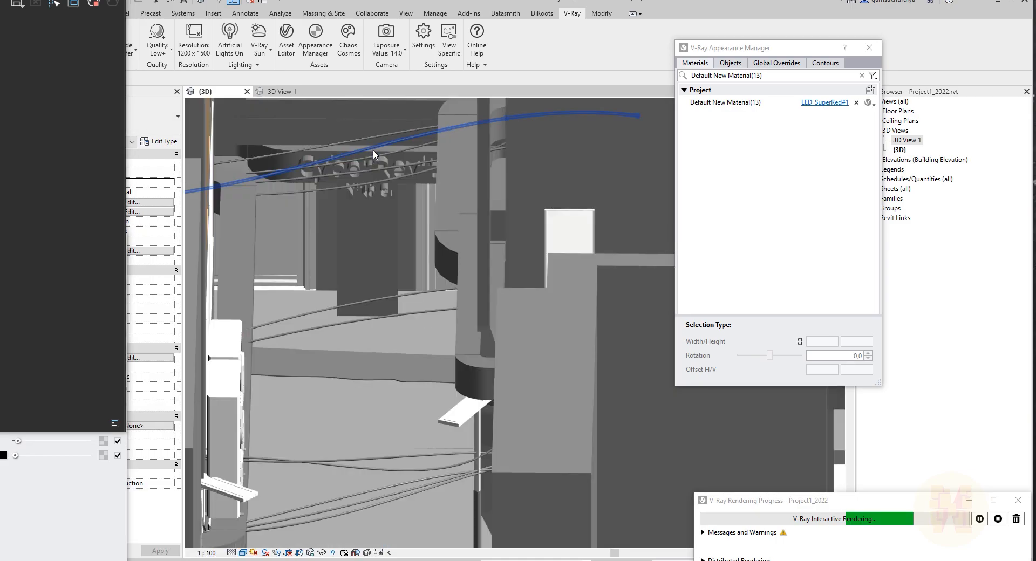
scroll(368, 158, up, 1)
middle_drag(349, 195, 373, 241)
scroll(372, 241, down, 1)
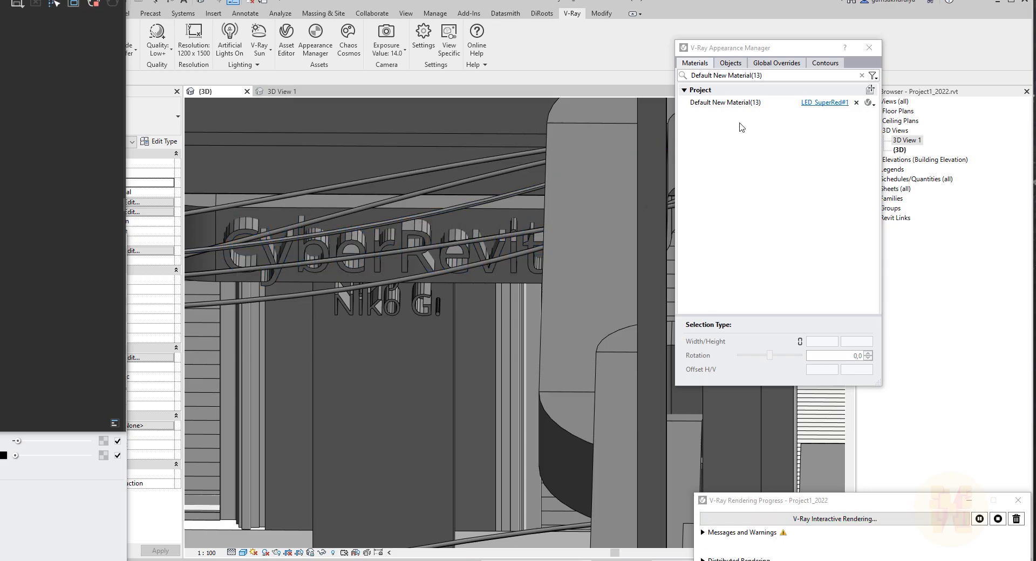
click(870, 90)
click(352, 267)
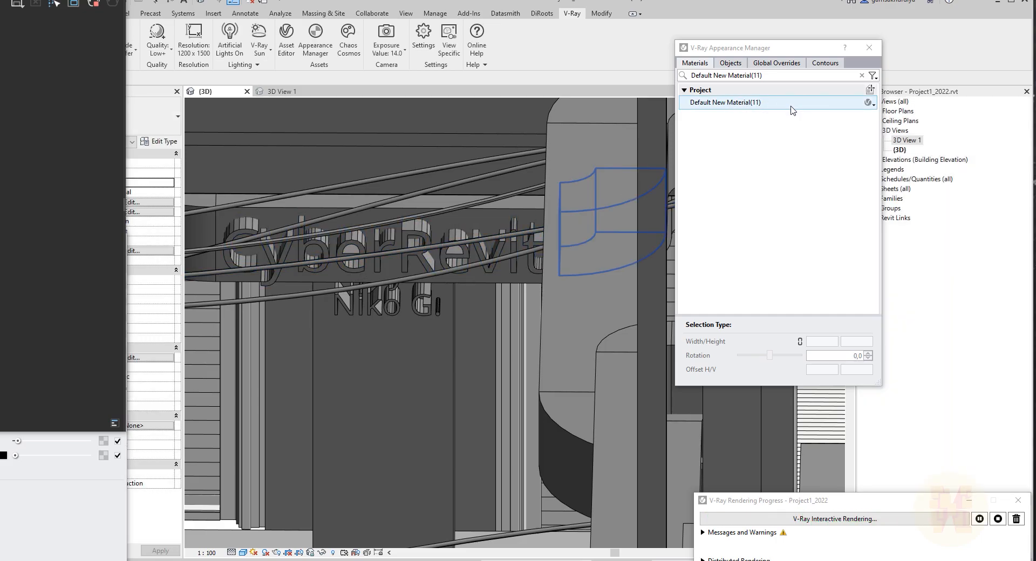
Assign LED_SuperRed to the CyberRevit text's material, Default New Material(11).
drag(796, 45, 939, 41)
drag(0, 0, 448, 39)
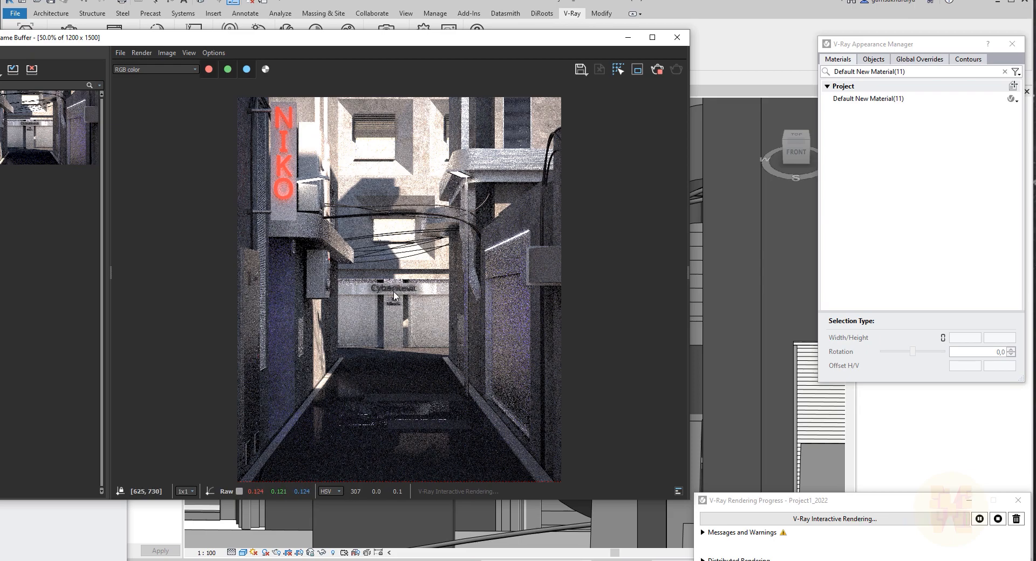
drag(0, 241, 231, 10)
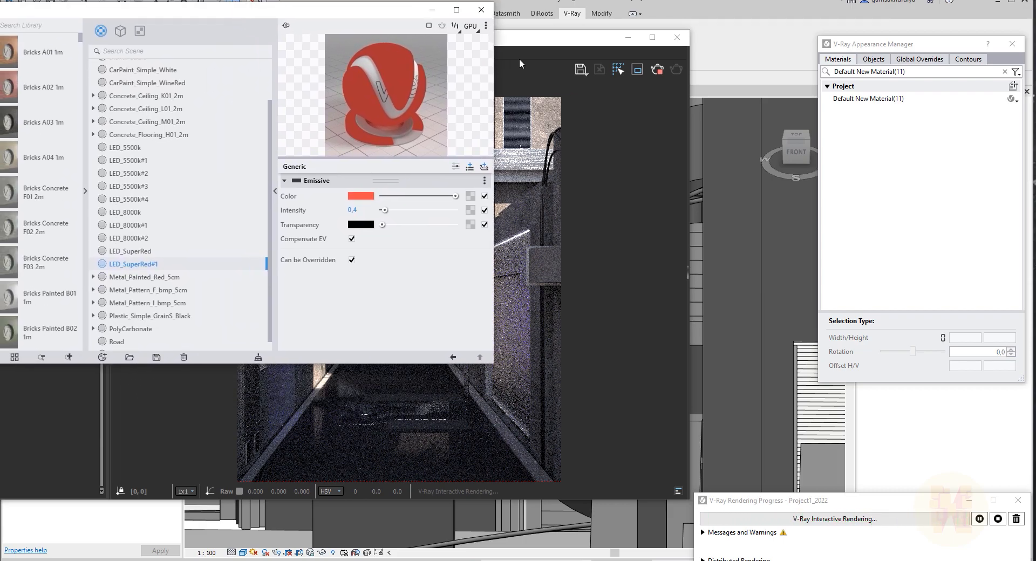
drag(530, 44, 658, 85)
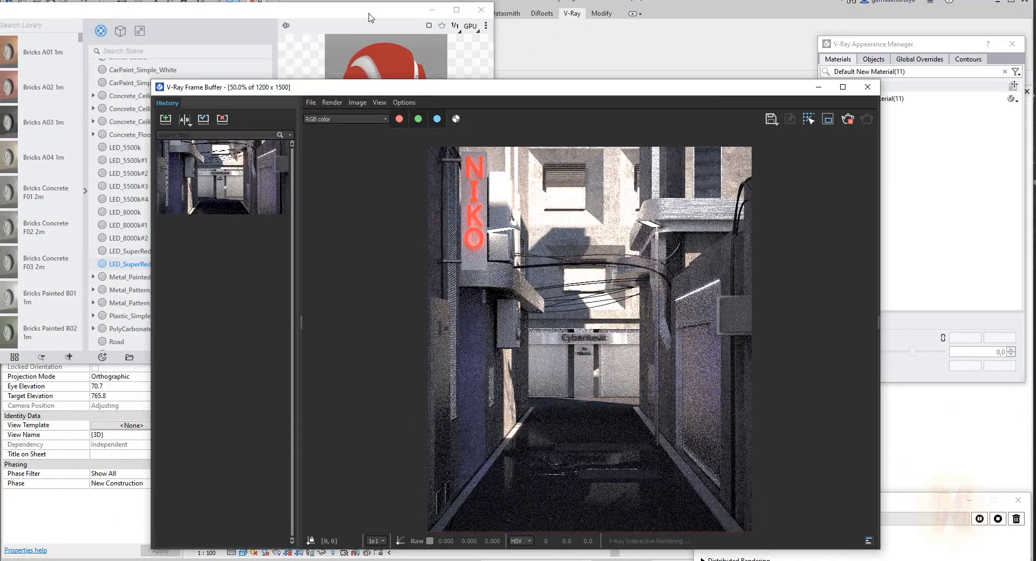
drag(371, 17, 353, 16)
drag(909, 46, 867, 42)
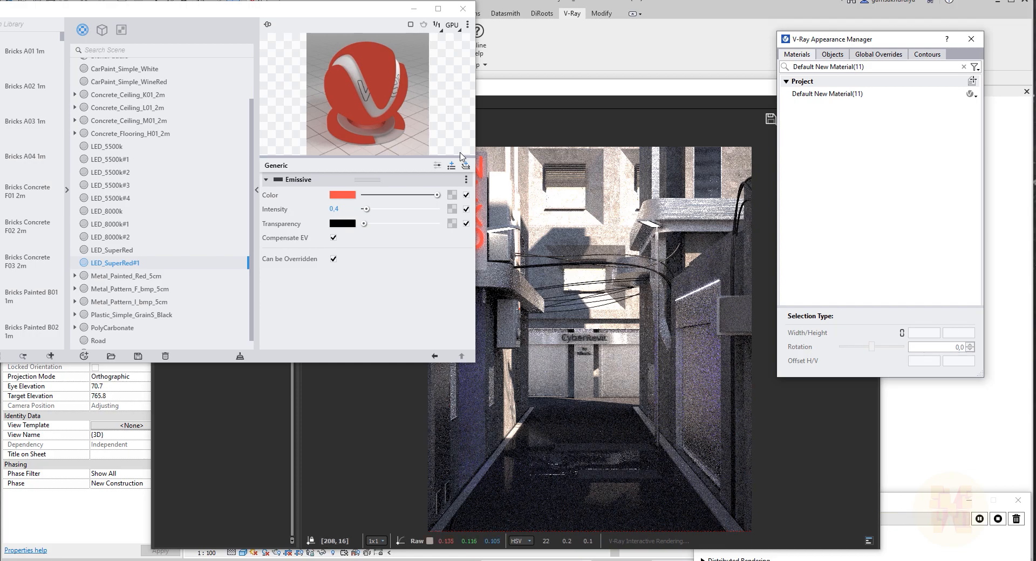
click(131, 251)
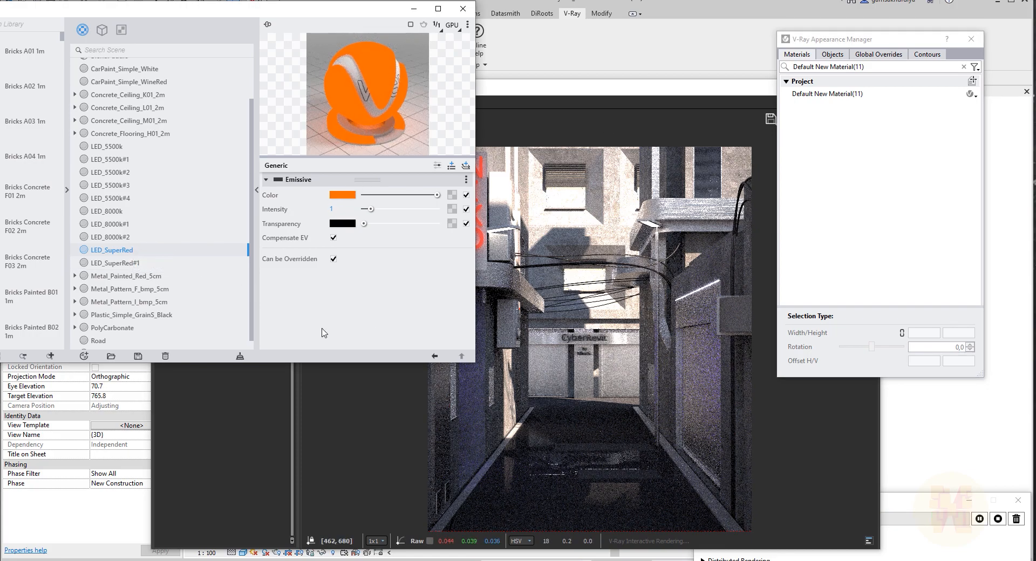
drag(119, 251, 794, 97)
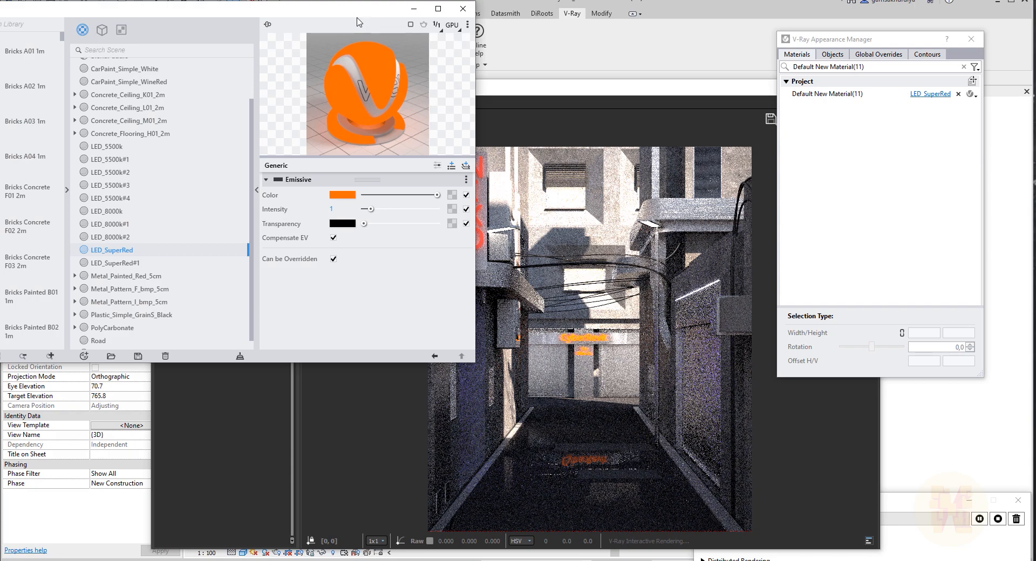
drag(371, 15, 93, 21)
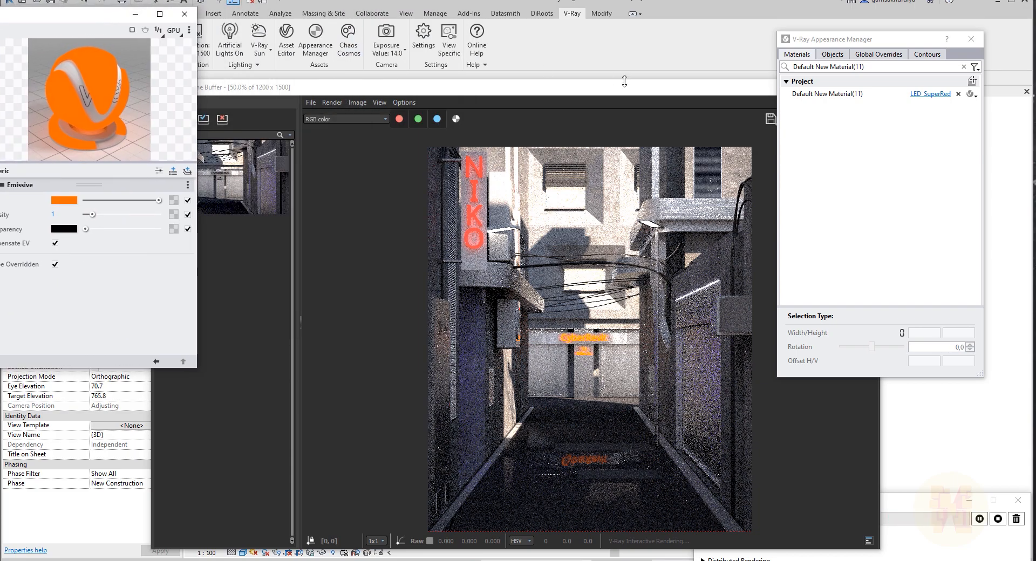
drag(636, 88, 0, 82)
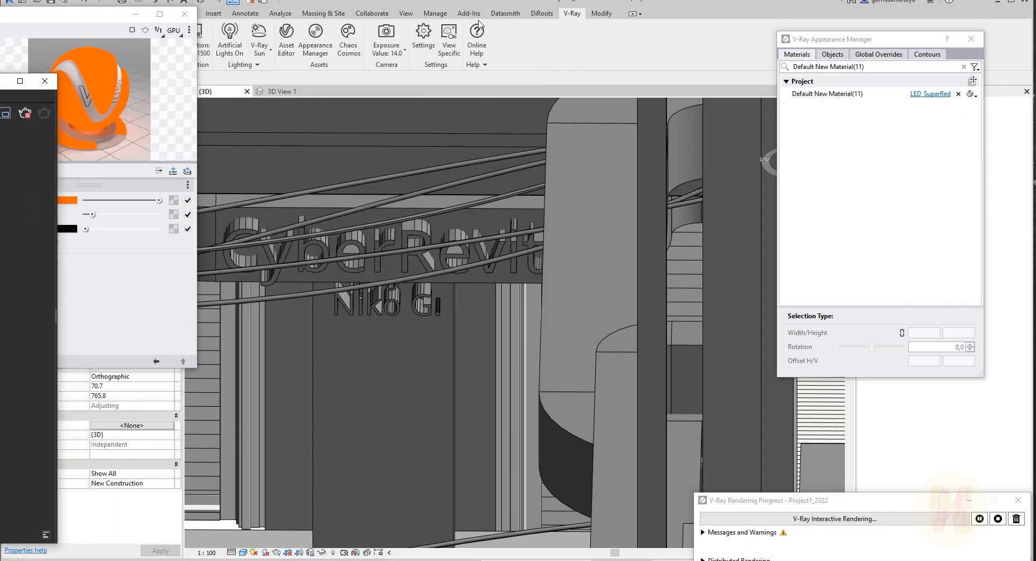
drag(64, 15, 0, 16)
drag(4, 81, 0, 82)
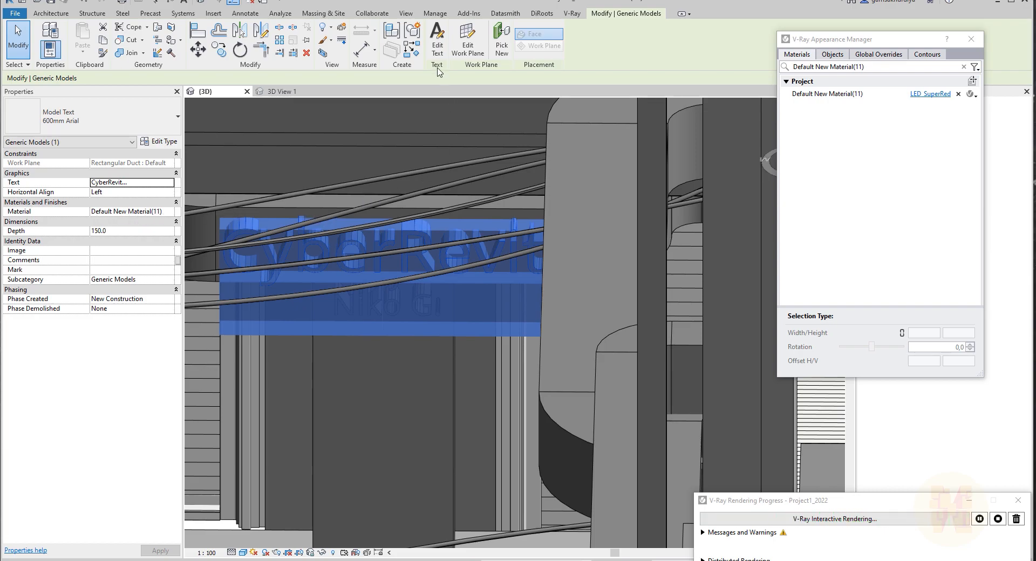
click(438, 41)
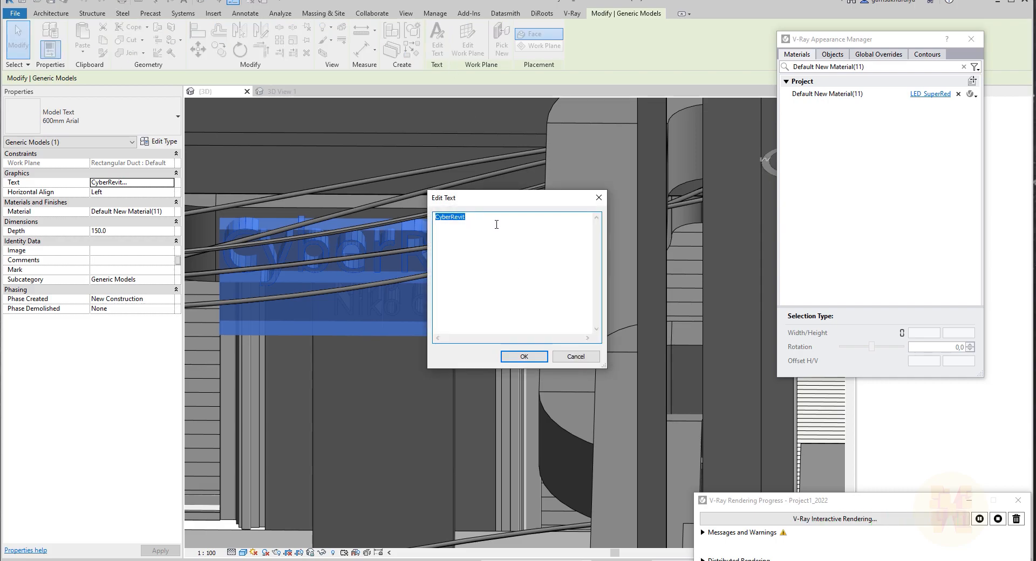
click(600, 203)
key(Escape)
Select the CyberRevit text and duplicate its material as a new material named Em_CyberRevit.
shift+middle_drag(445, 287, 475, 201)
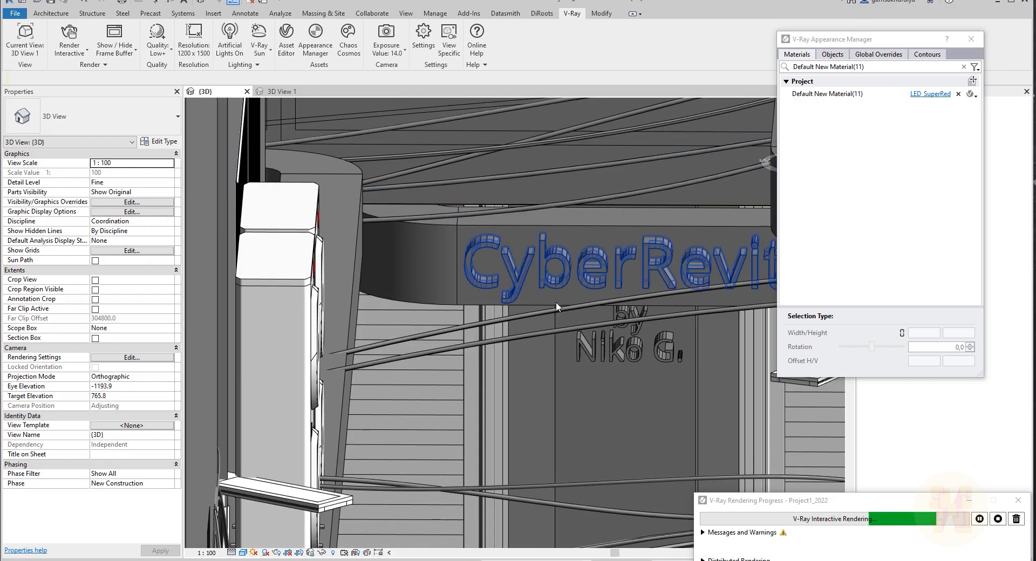
click(643, 345)
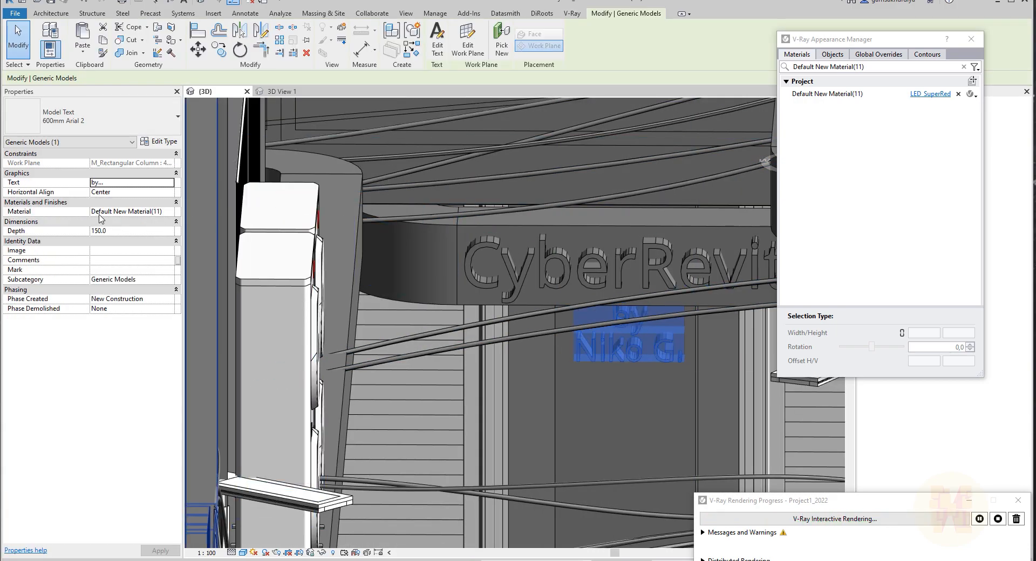
click(572, 276)
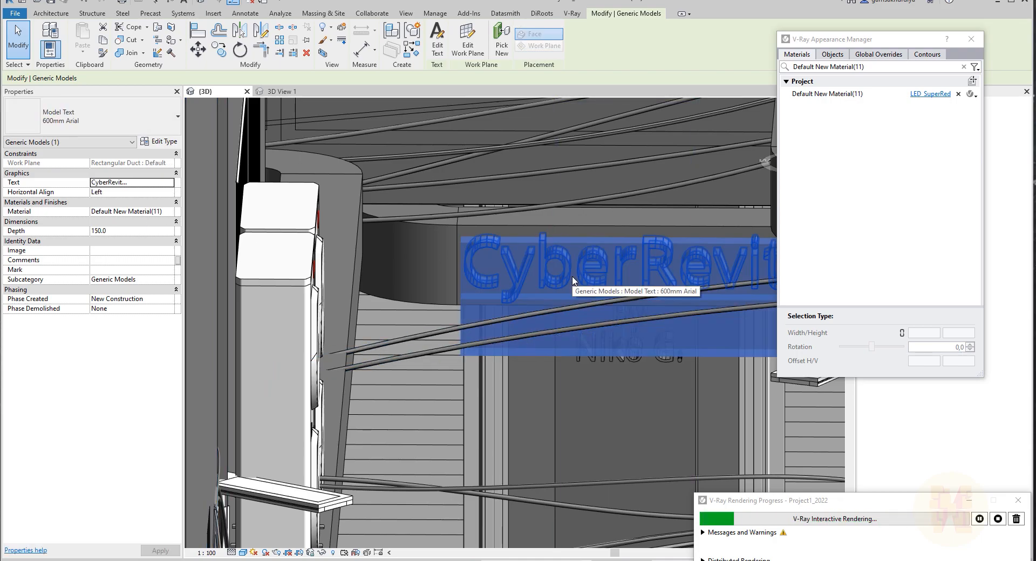
click(172, 212)
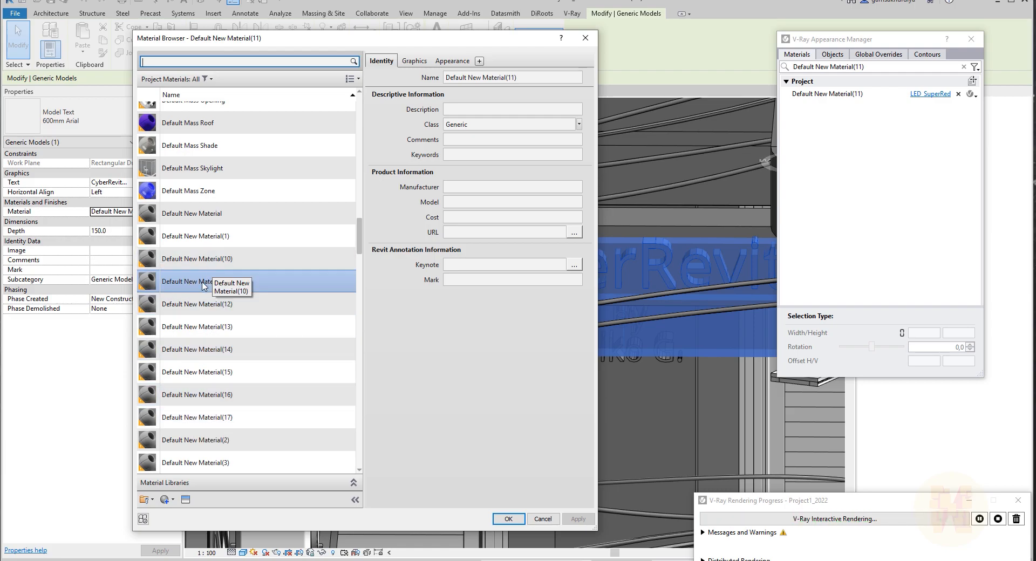
click(168, 500)
click(184, 512)
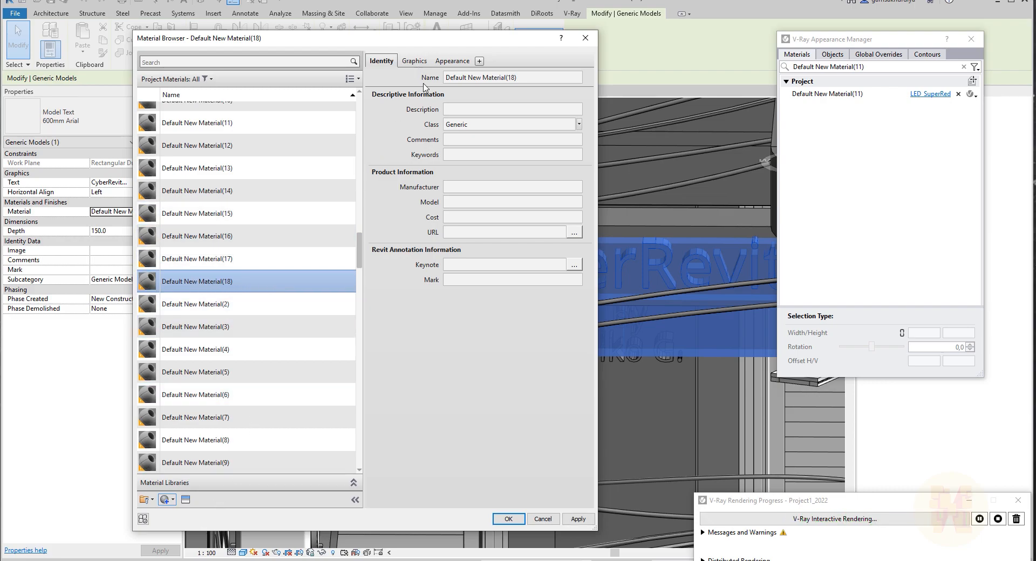
triple_click(533, 76)
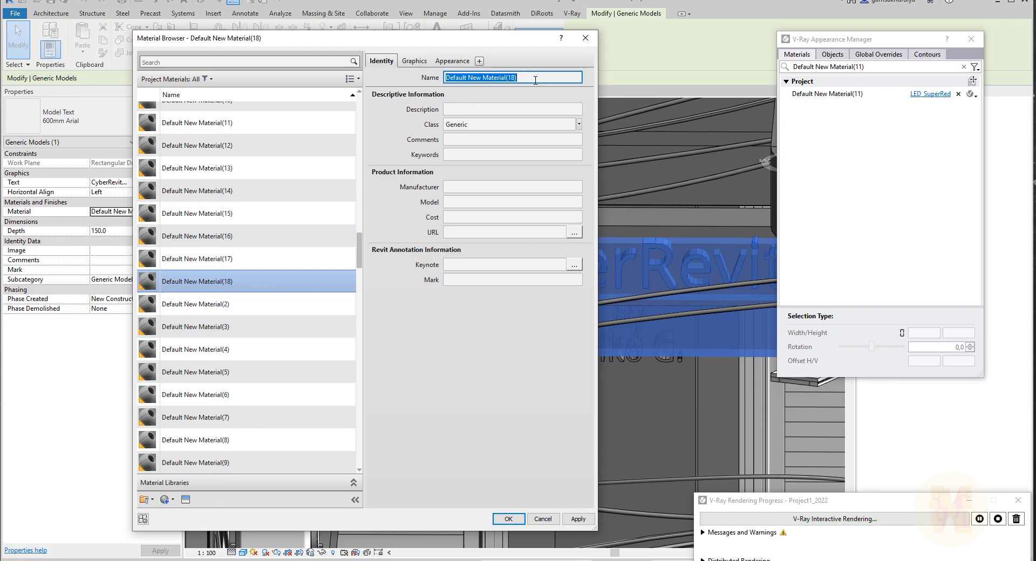
text(E)
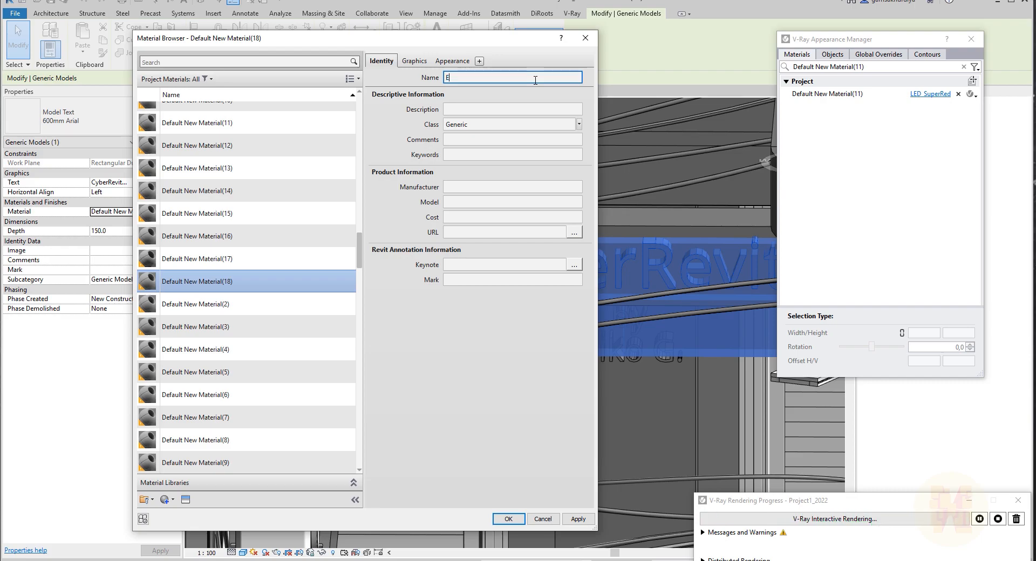
text(Em_CyberRevit)
click(506, 519)
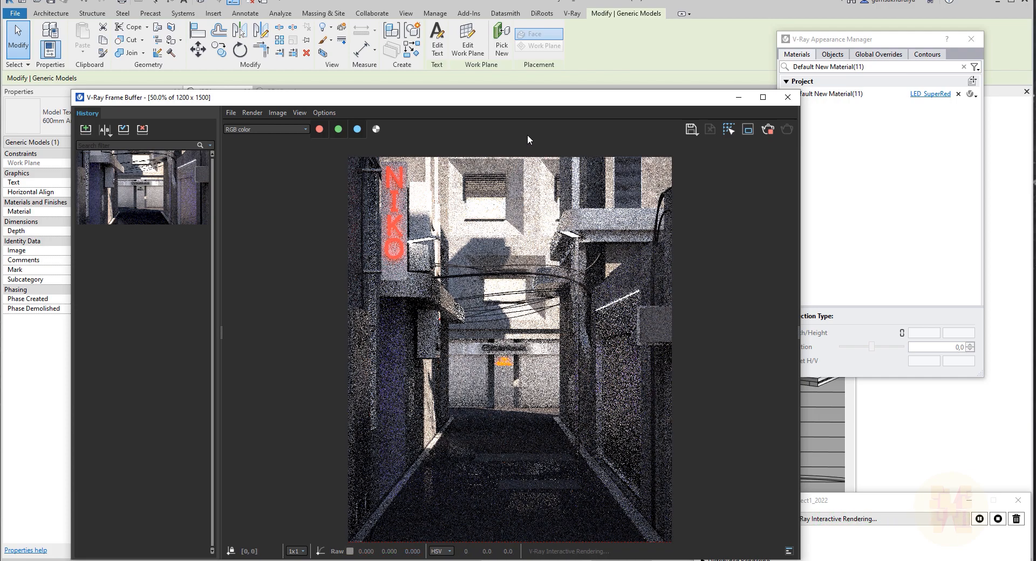
Pick the CyberRevit text to filter the Appearance Manager to its material, and open the V-Ray Asset Editor.
drag(524, 106, 104, 177)
click(972, 81)
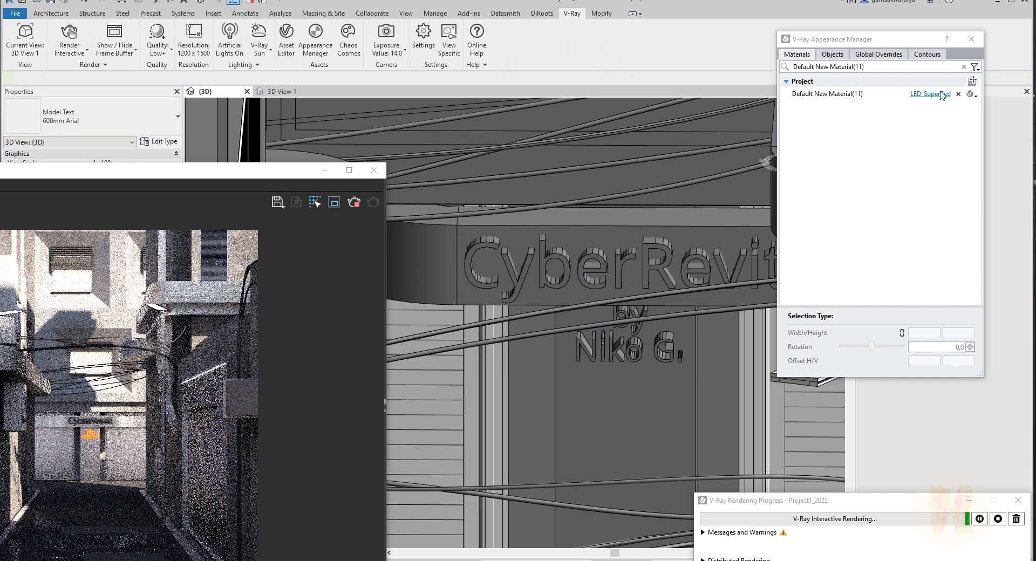
click(549, 261)
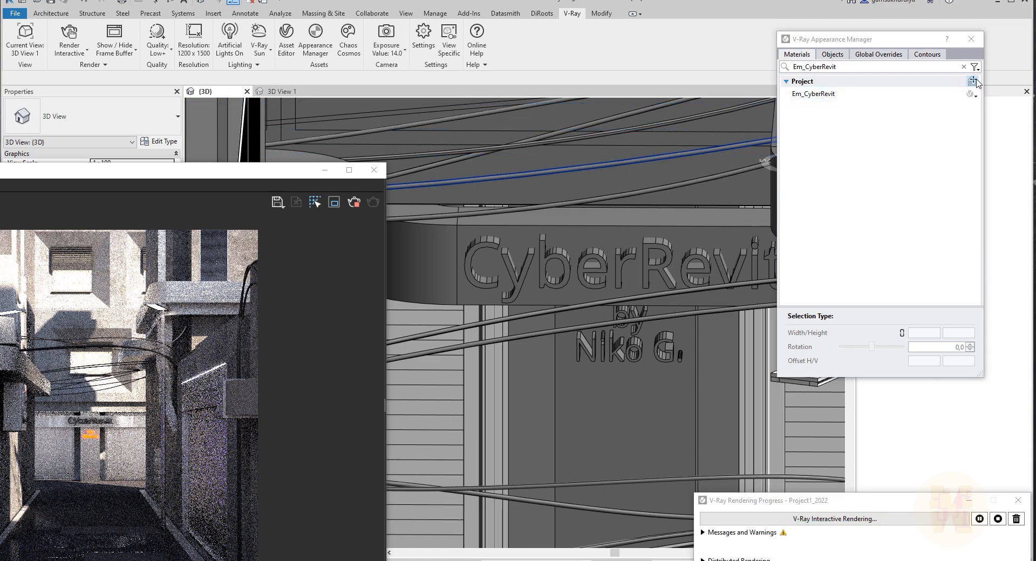
drag(249, 175, 772, 99)
click(286, 41)
drag(285, 36, 373, 28)
click(880, 34)
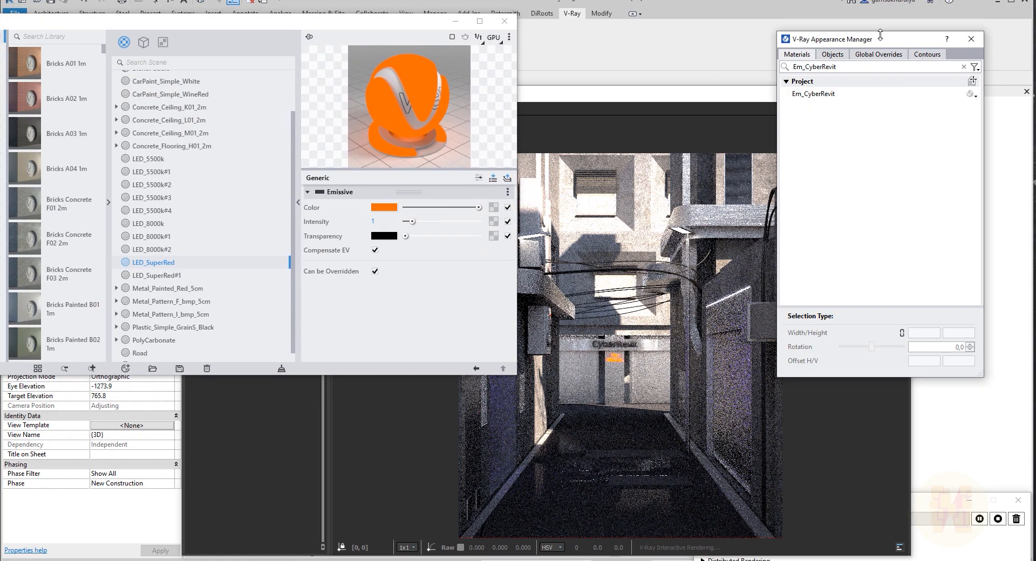
drag(161, 20, 318, 19)
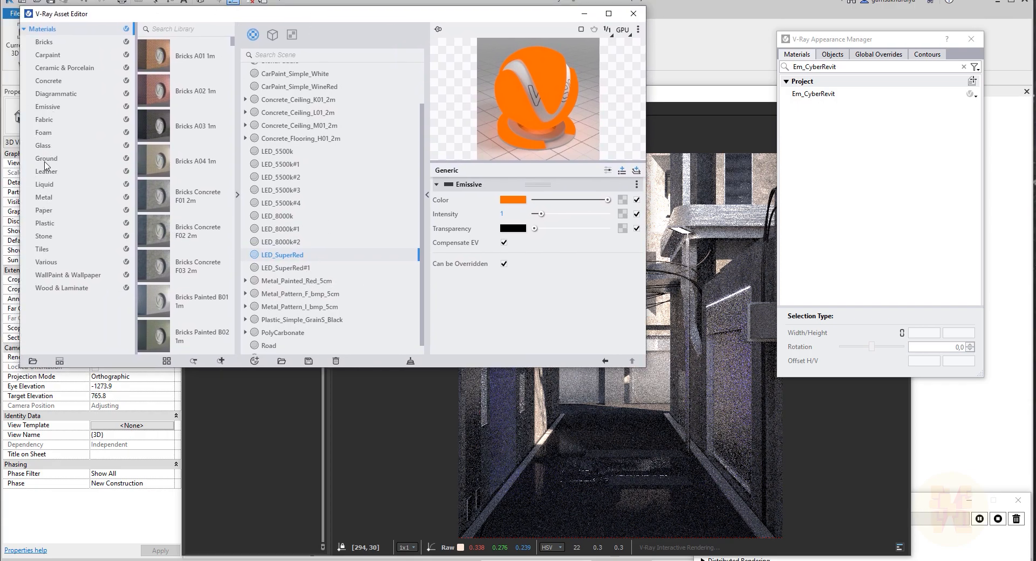
Add LED SuperPureGreen from the Emissive library to the scene and assign it to Em_CyberRevit.
click(47, 108)
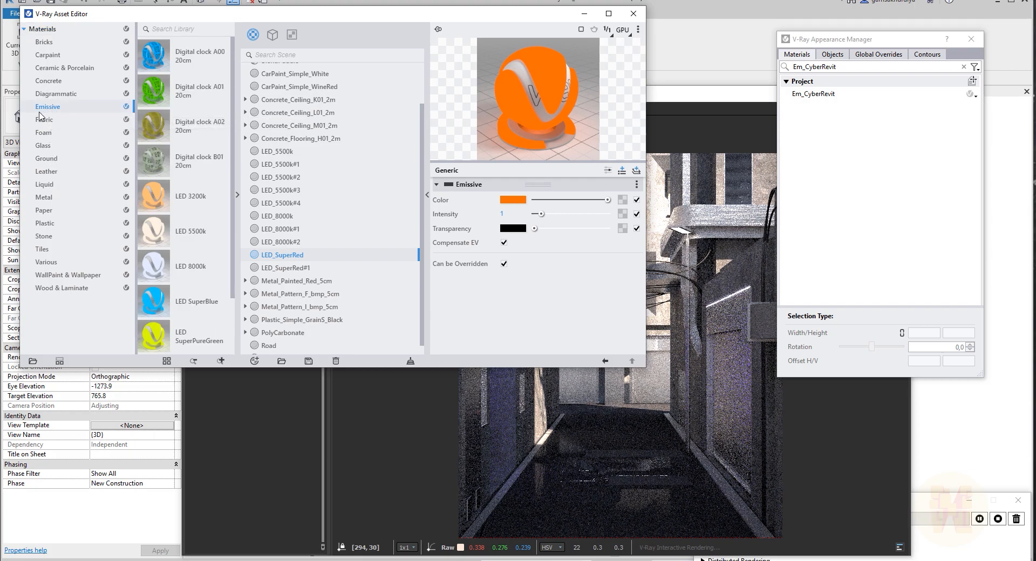
drag(234, 108, 231, 166)
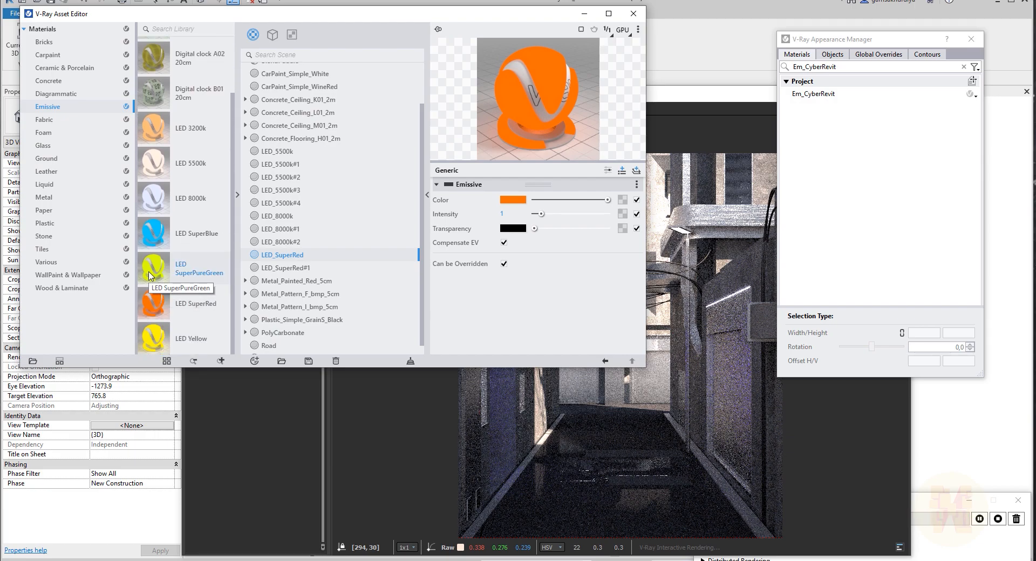
drag(153, 270, 354, 250)
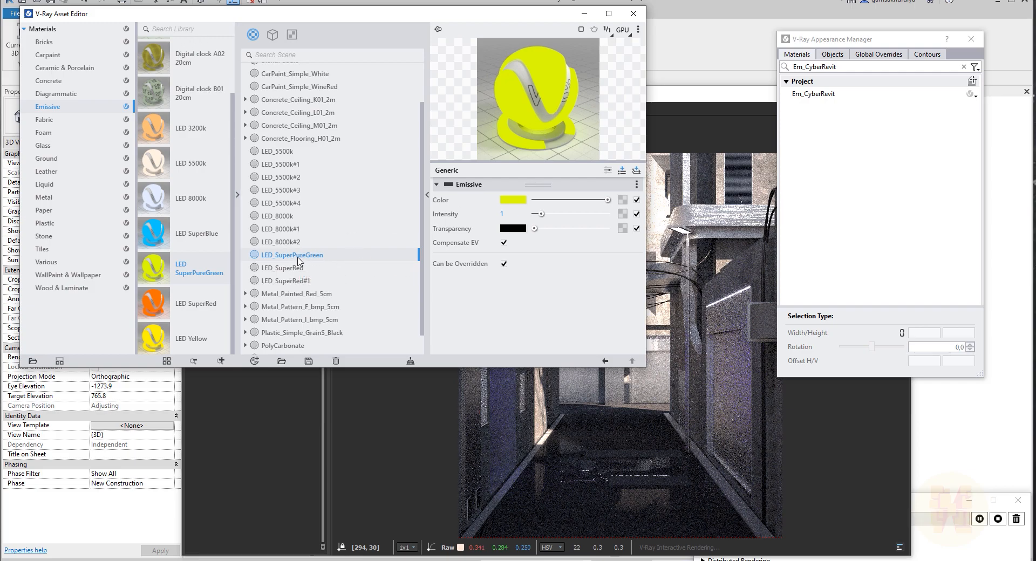
drag(431, 17, 220, 13)
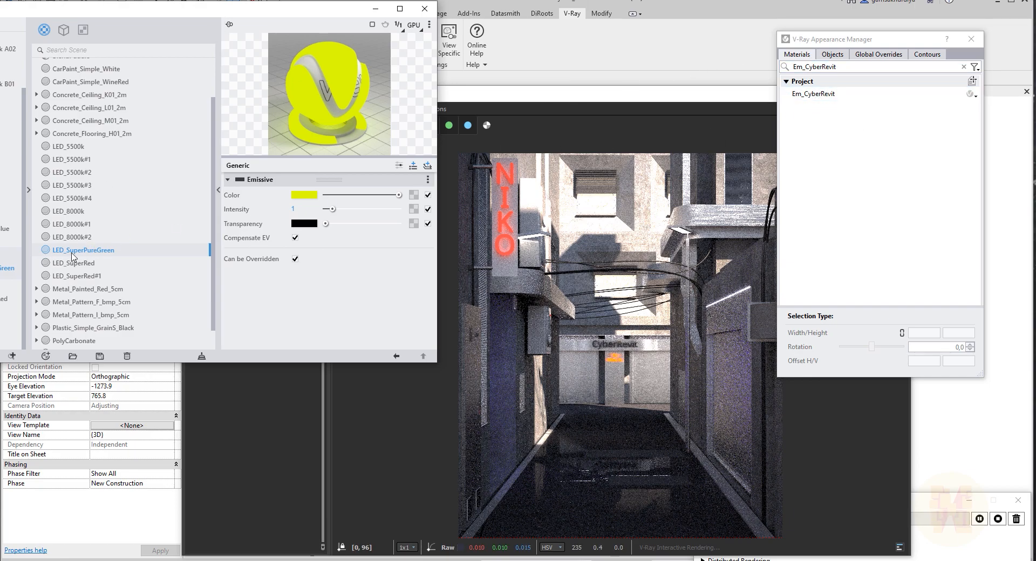
drag(308, 165, 834, 95)
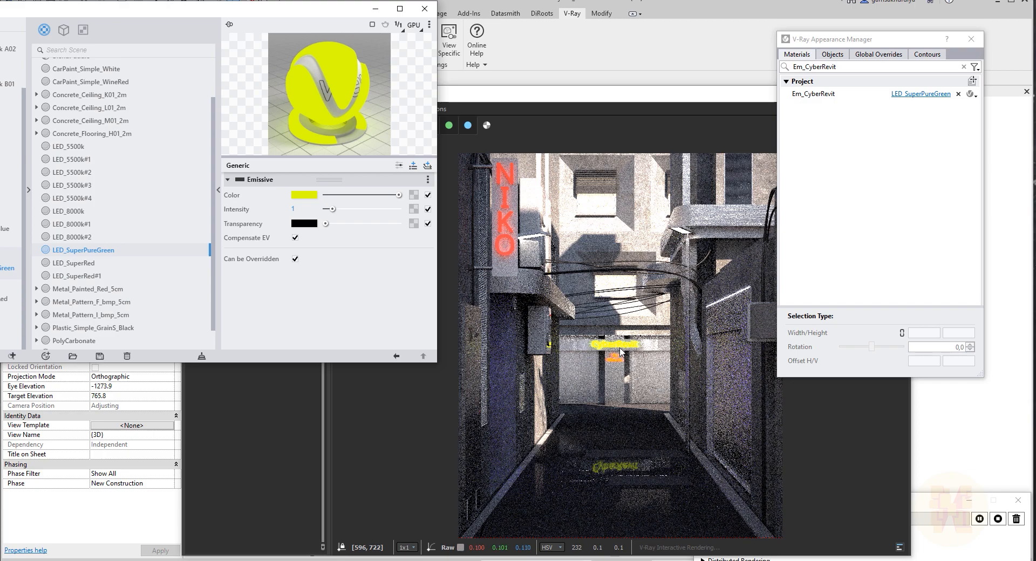
Close the Asset Editor, navigate to the curved duct fitting, and try picking it to filter the Appearance Manager by material.
drag(841, 45, 859, 45)
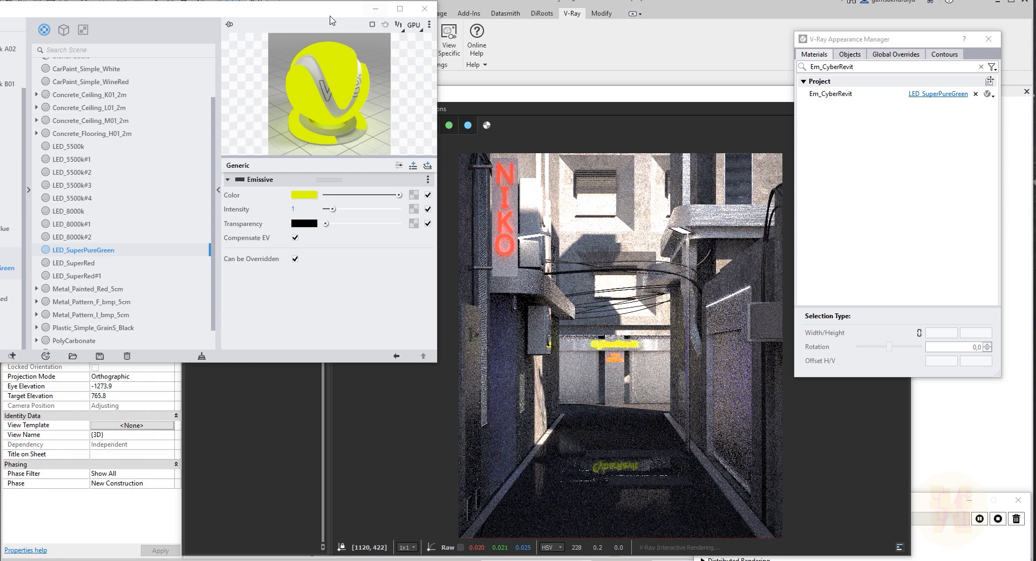
click(375, 9)
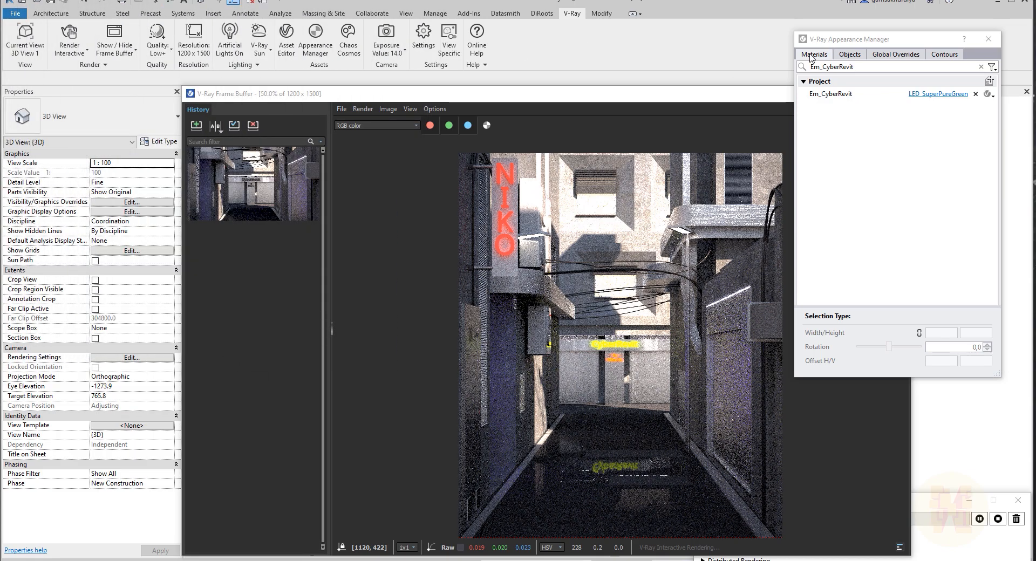
drag(744, 98, 234, 46)
shift+middle_drag(633, 144, 674, 243)
mouse_move(753, 306)
middle_down()
mouse_move(606, 251)
mouse_move(553, 296)
mouse_move(571, 312)
middle_up()
scroll(604, 267, up, 5)
scroll(592, 272, up, 3)
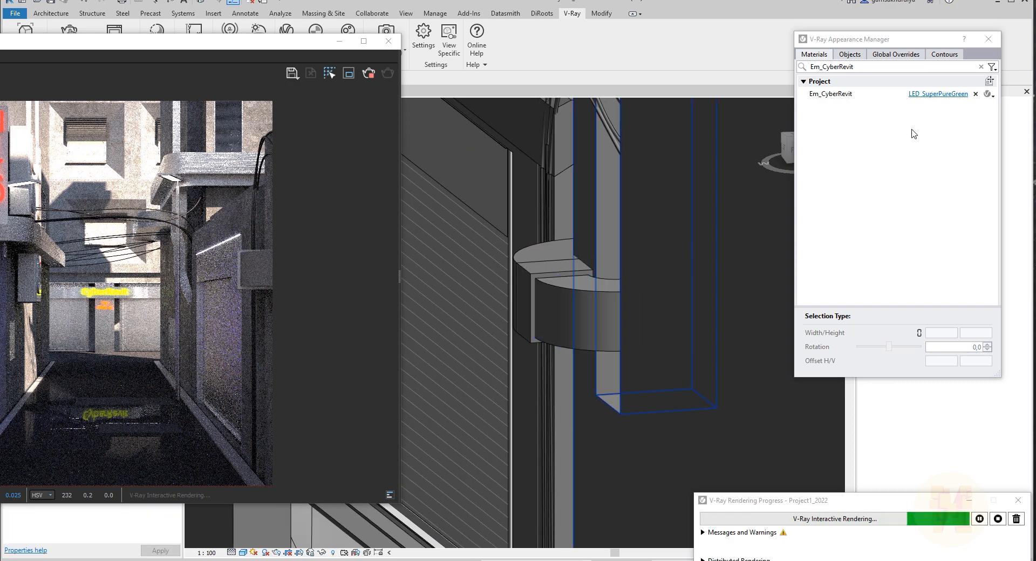
click(990, 81)
click(585, 310)
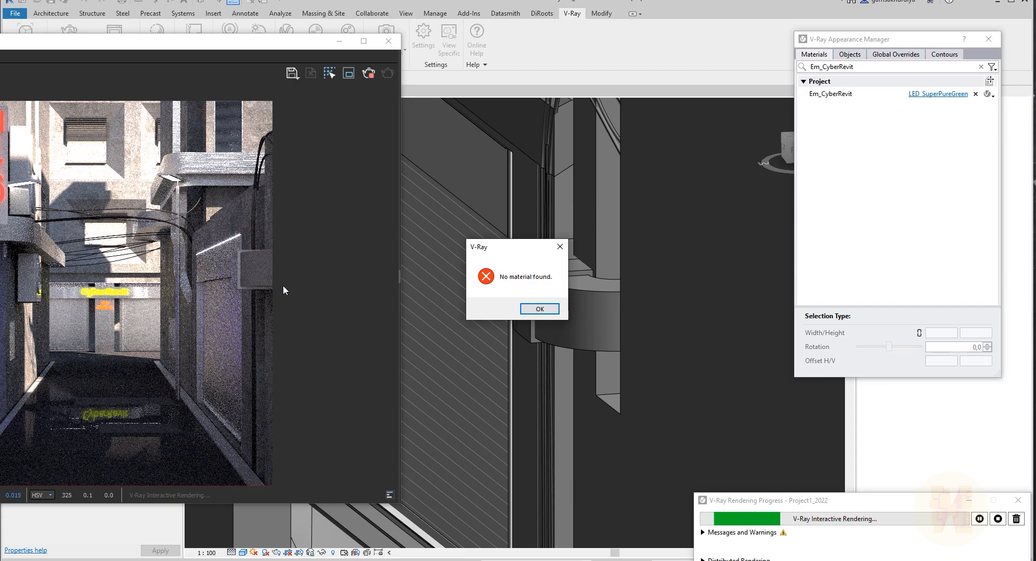
click(540, 309)
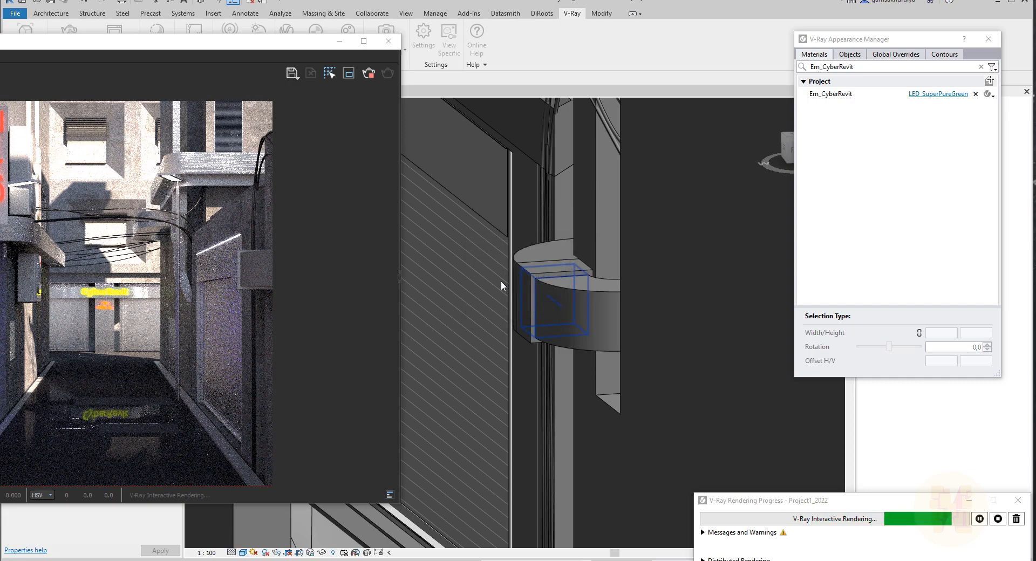
Select the curved duct fitting and add Default duct insulation 25 mm thick.
click(585, 303)
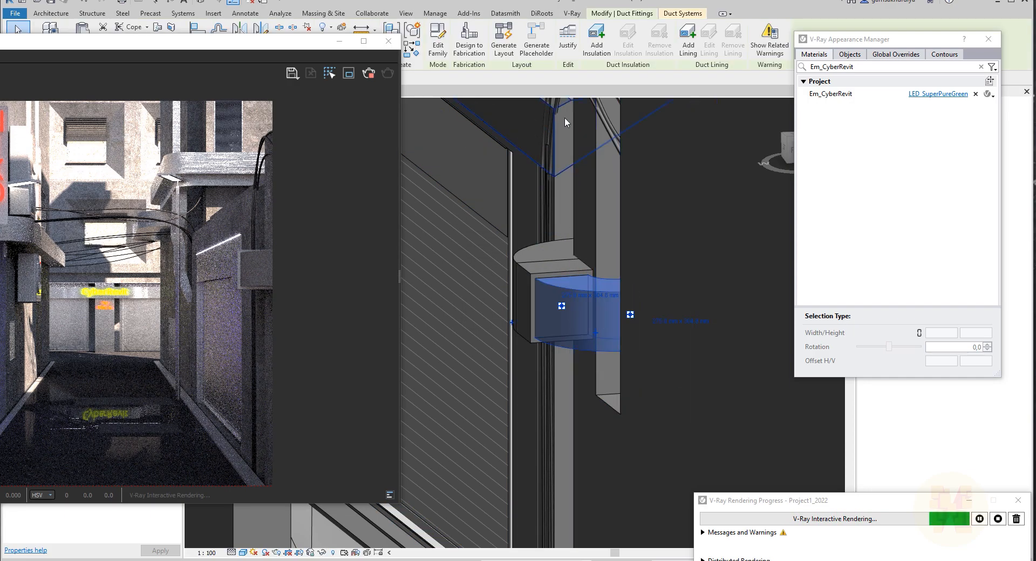
click(597, 39)
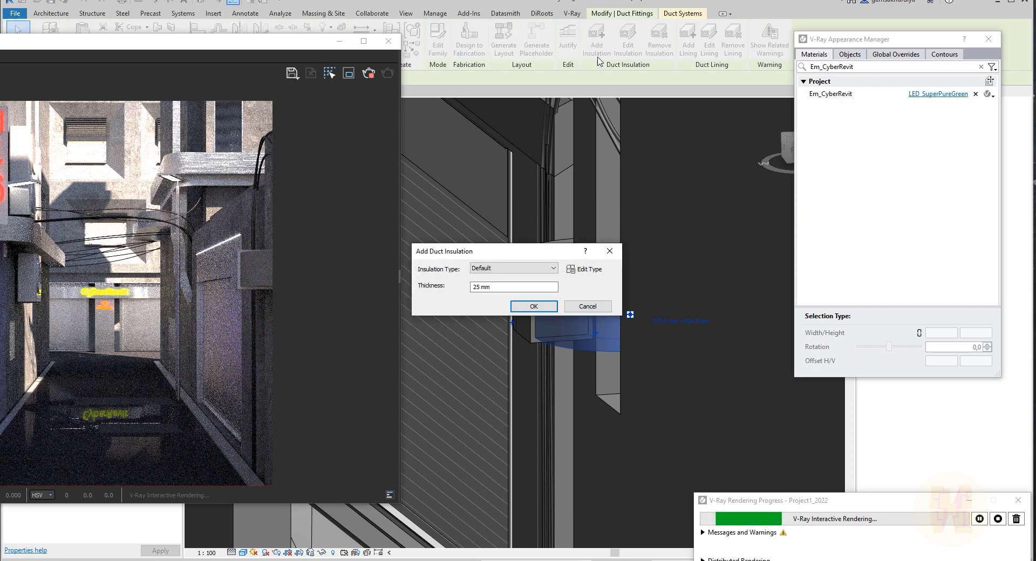
click(536, 309)
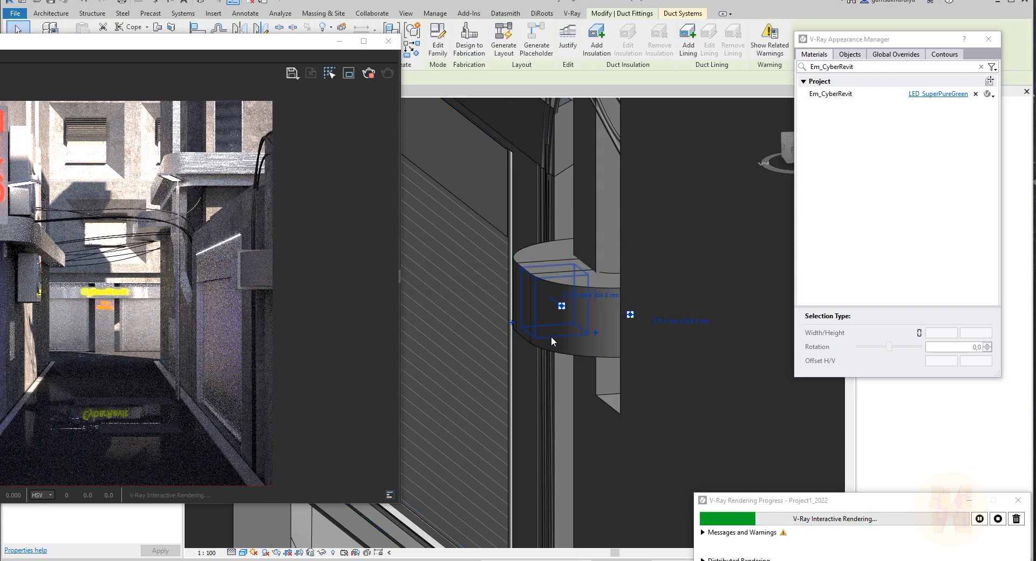
Pick the fitting to filter the Appearance Manager to its material, Default New Material(12).
click(634, 299)
click(576, 307)
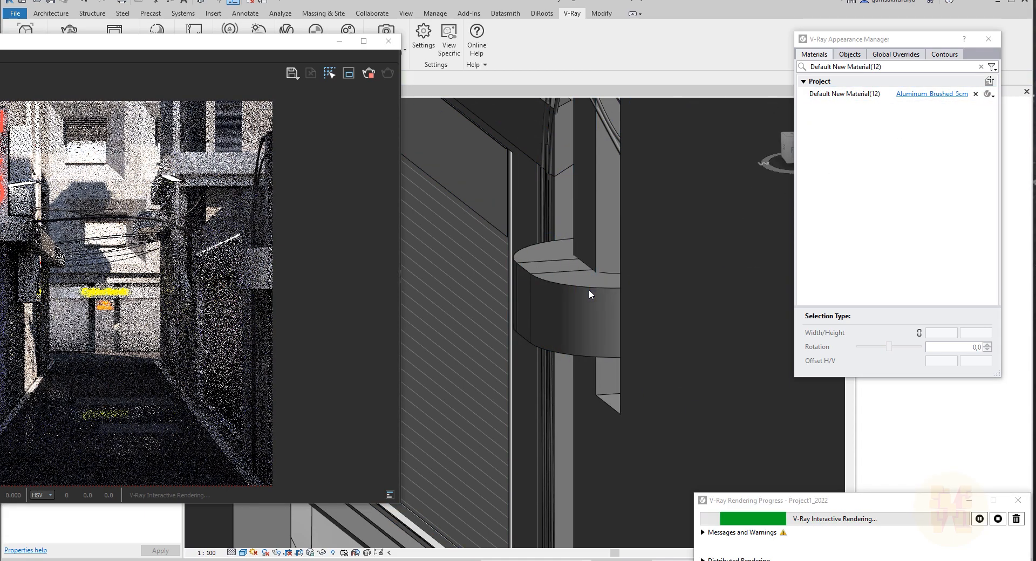
click(869, 94)
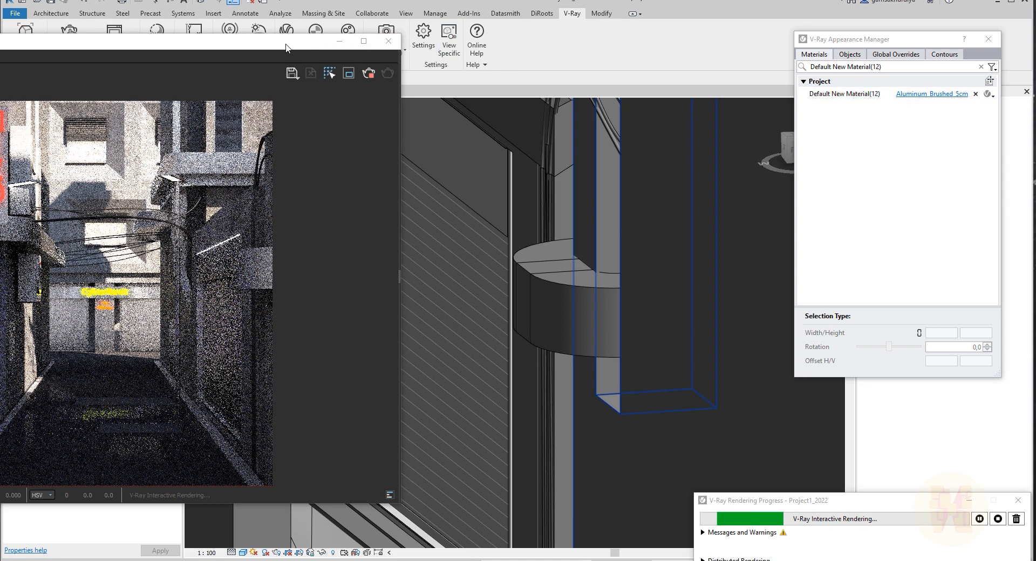
Reposition the frame buffer window and store the current render in its history.
drag(285, 42, 597, 56)
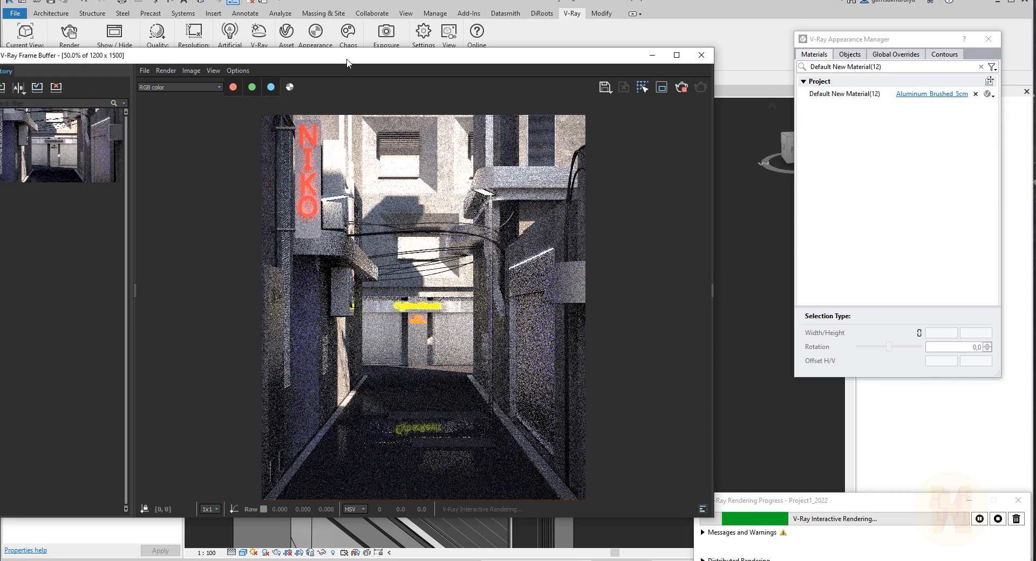
drag(346, 59, 366, 56)
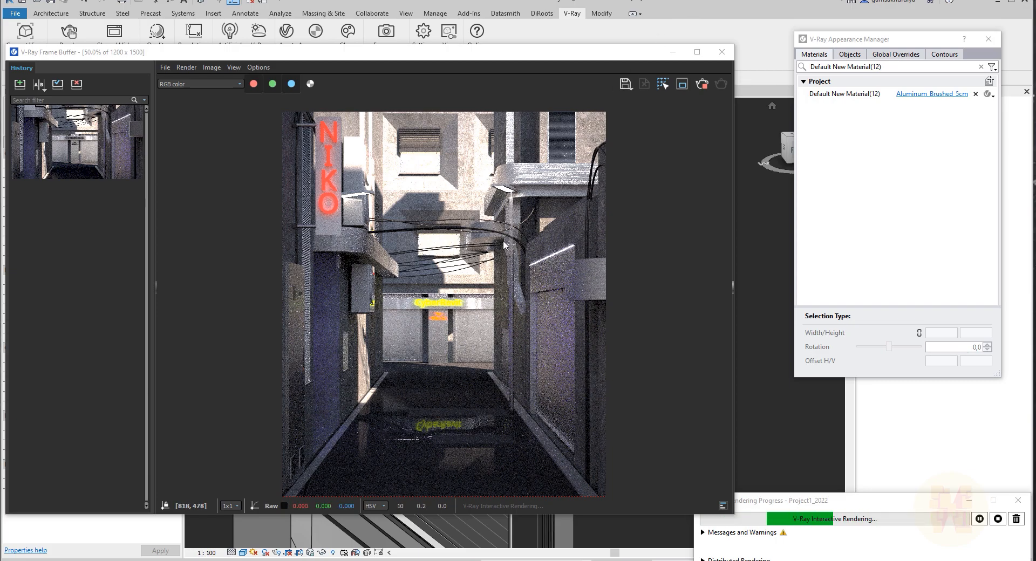
drag(429, 56, 423, 1)
drag(432, 18, 436, 22)
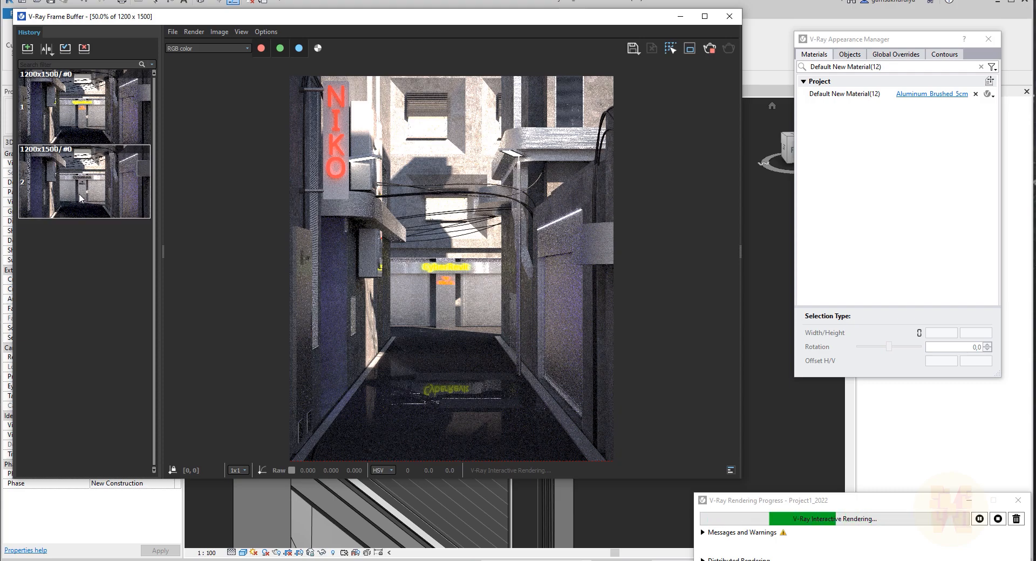
click(89, 106)
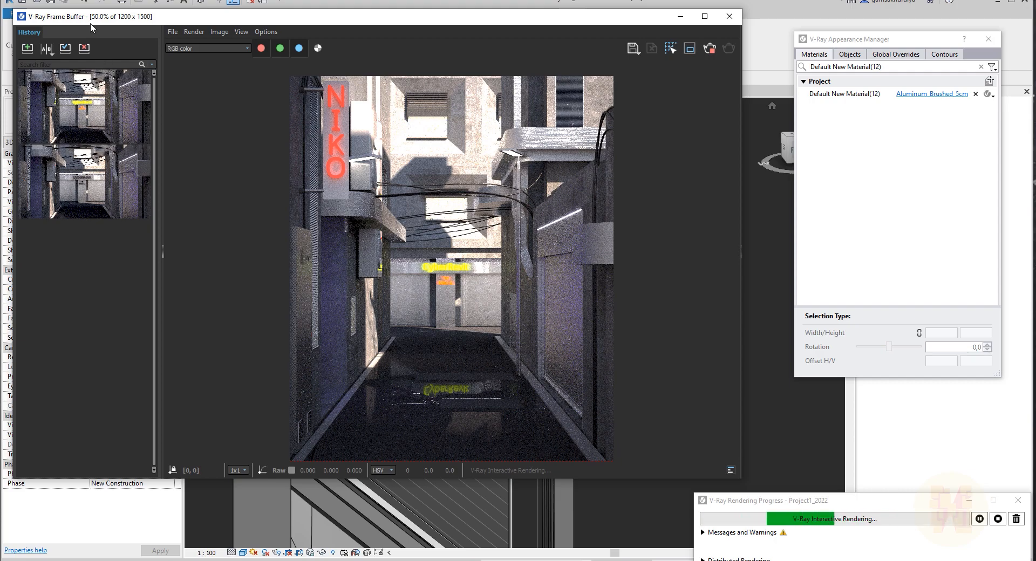
drag(107, 24, 131, 20)
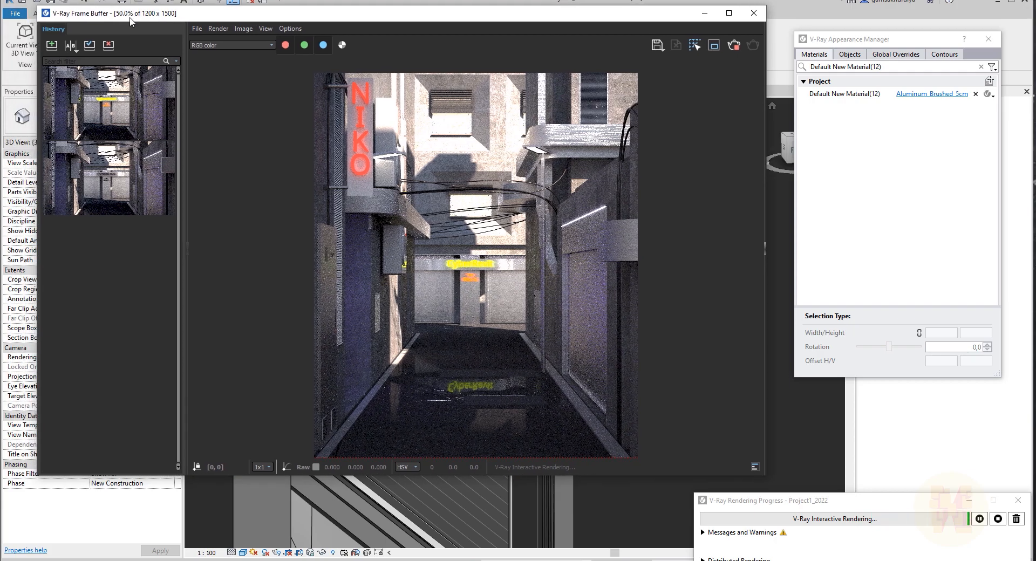
Compare the two history renders in a horizontal A/B split, sliding the divider across the image.
click(71, 46)
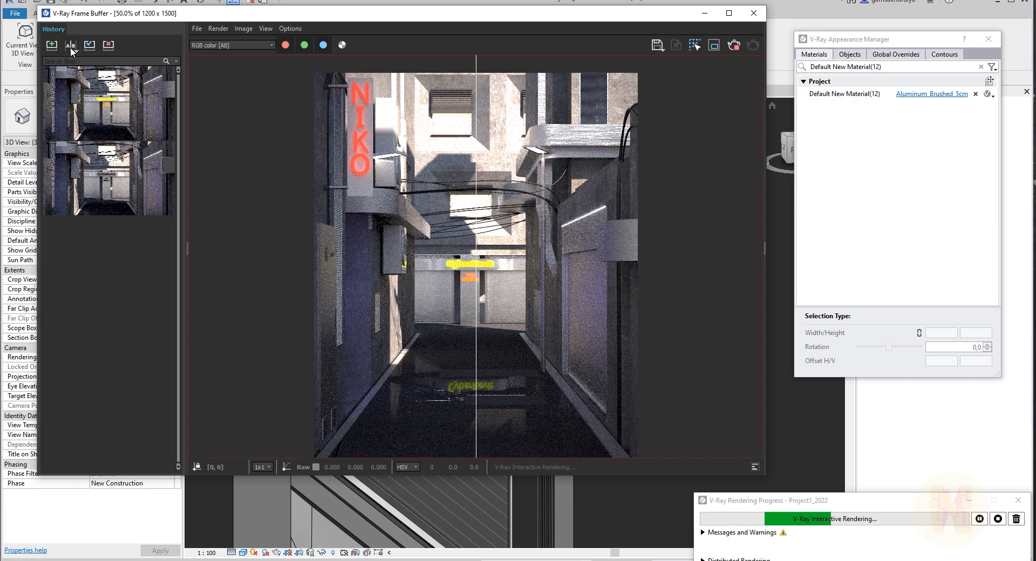
mouse_move(75, 103)
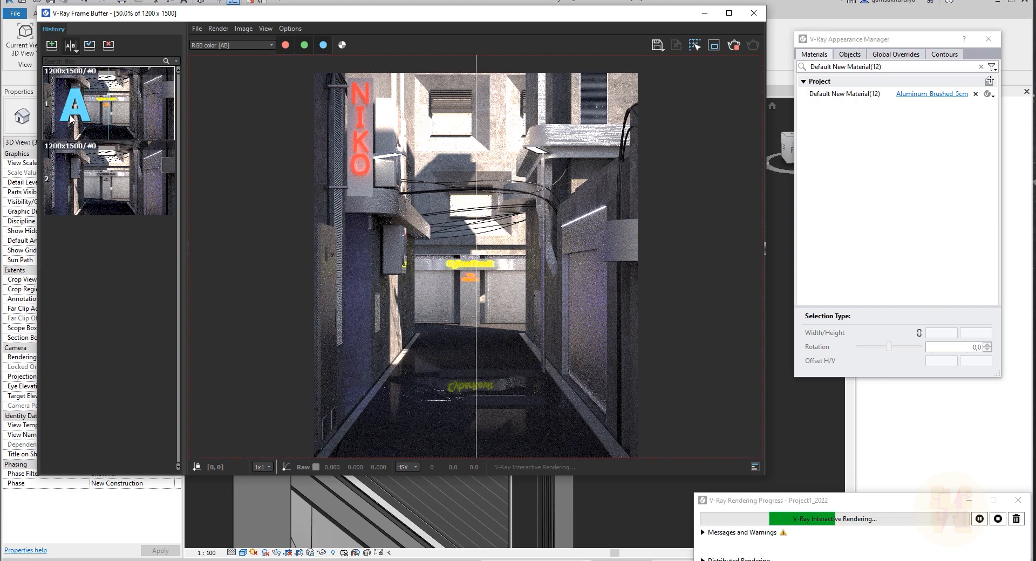
click(75, 180)
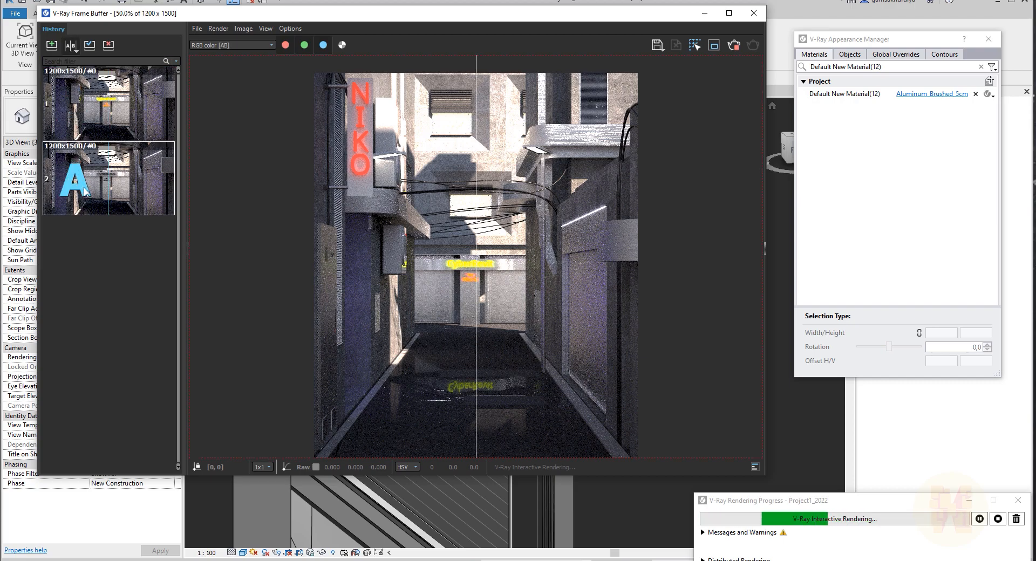
mouse_move(141, 187)
mouse_move(97, 192)
click(89, 197)
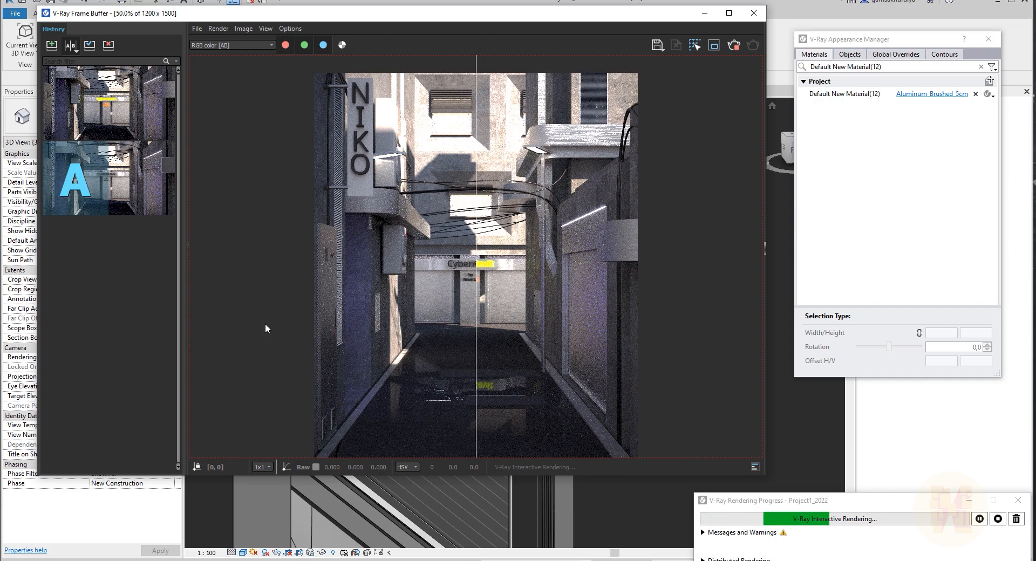
mouse_move(156, 110)
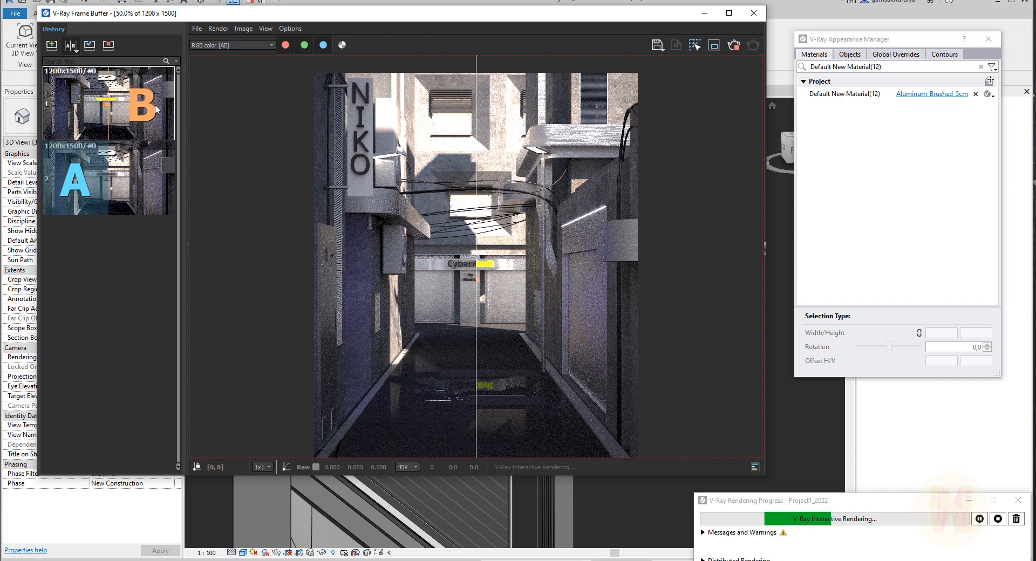
click(157, 110)
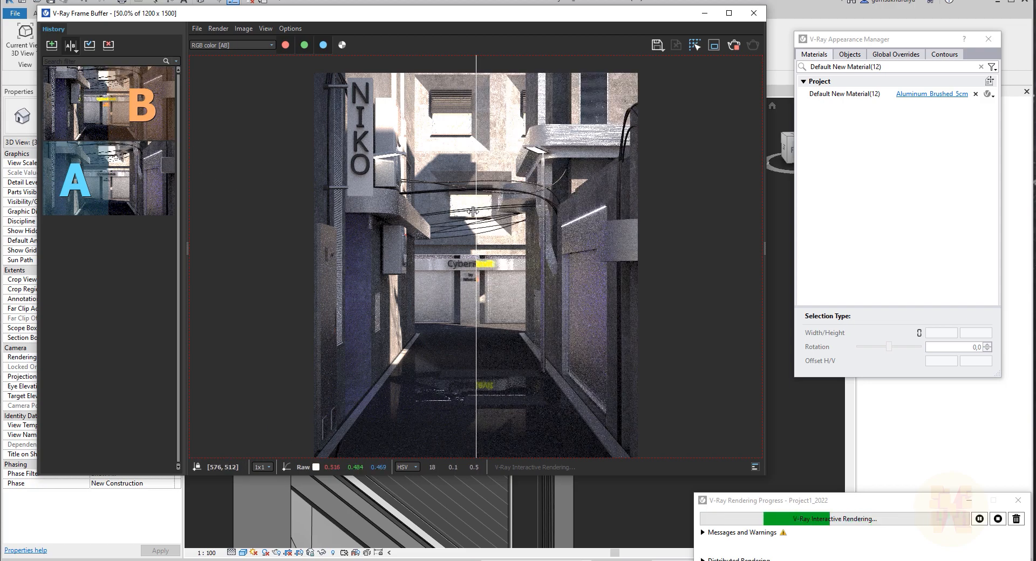
drag(476, 212, 429, 232)
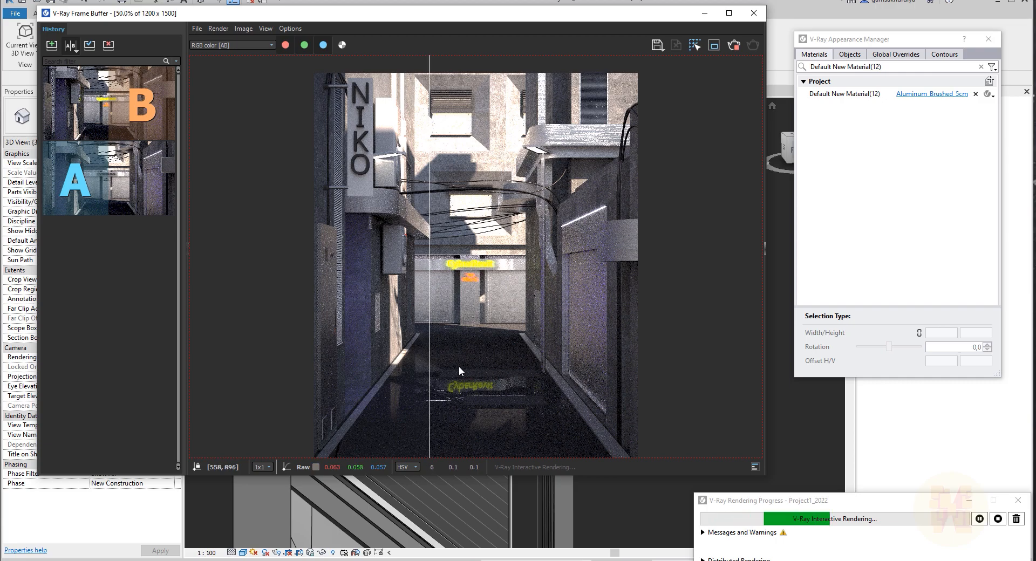
drag(429, 258, 530, 300)
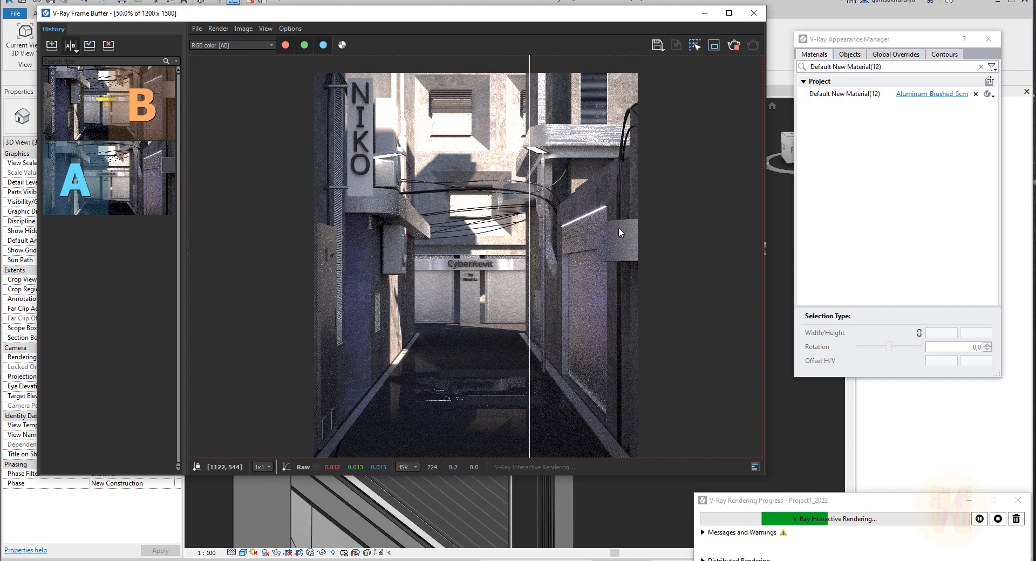
drag(529, 275, 463, 289)
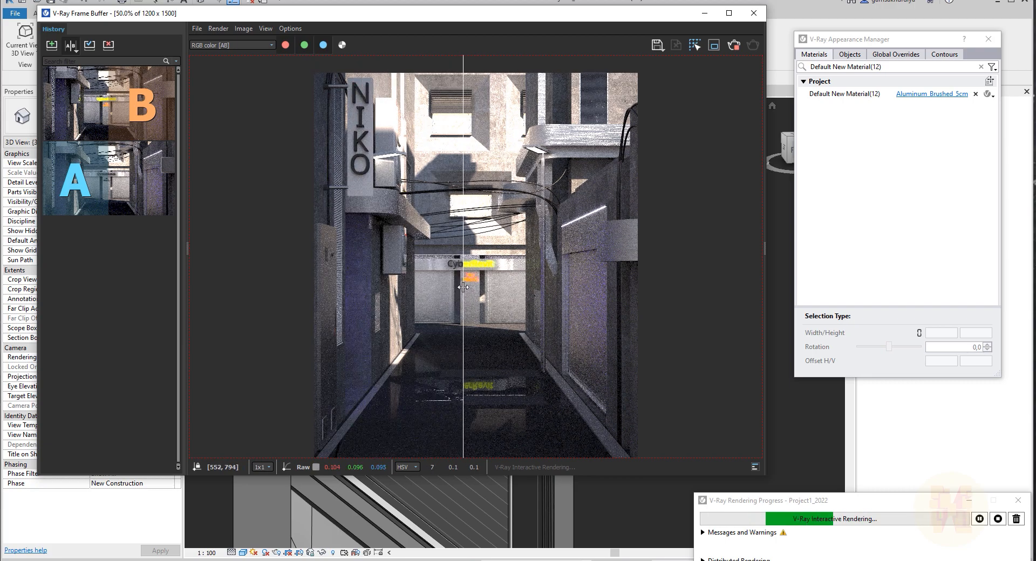
click(70, 47)
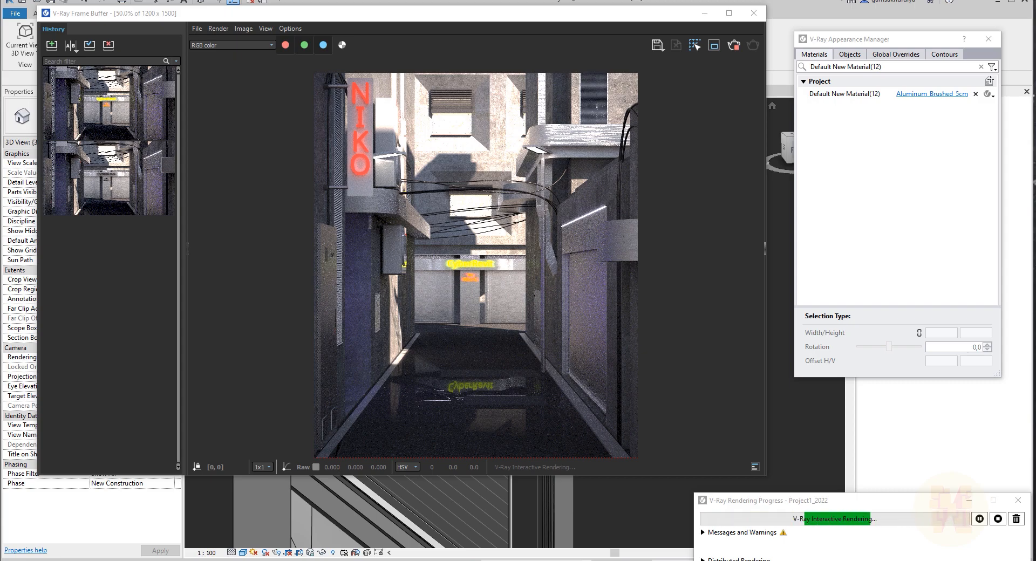
Close the Appearance Manager and switch the scene lighting from V-Ray Sun to Dome Light.
drag(1035, 189, 599, 161)
click(709, 161)
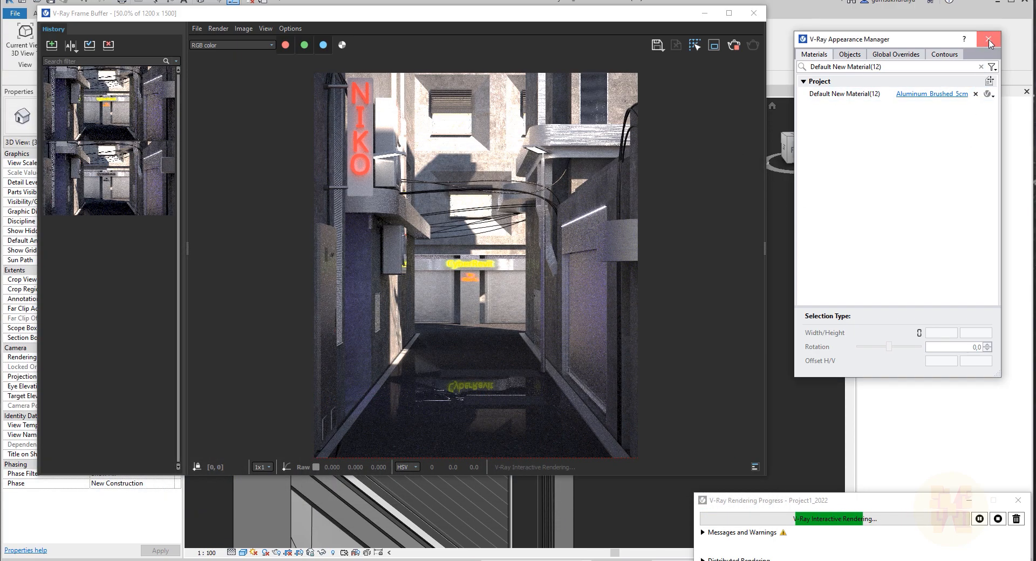
drag(497, 22, 464, 162)
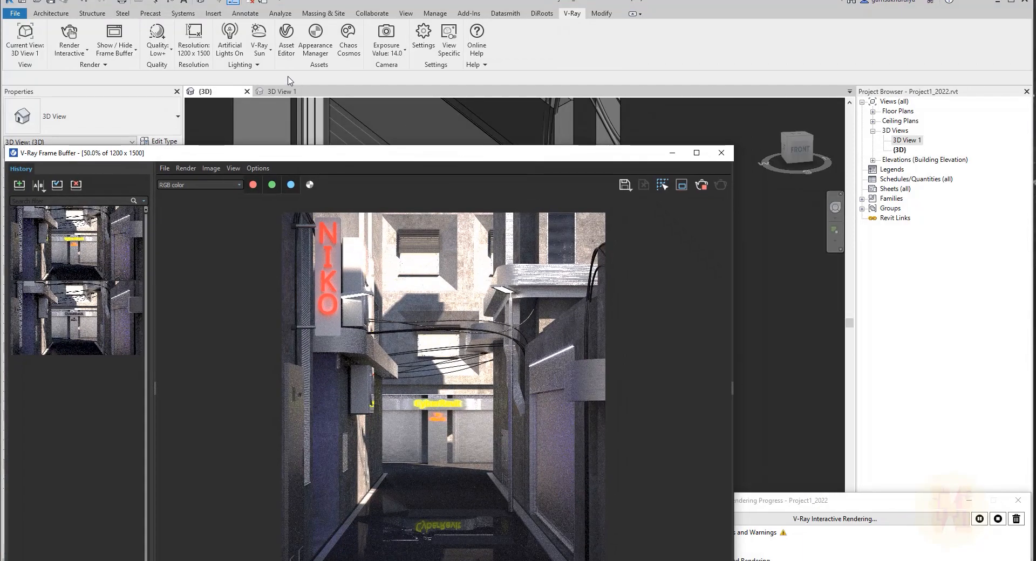
click(260, 52)
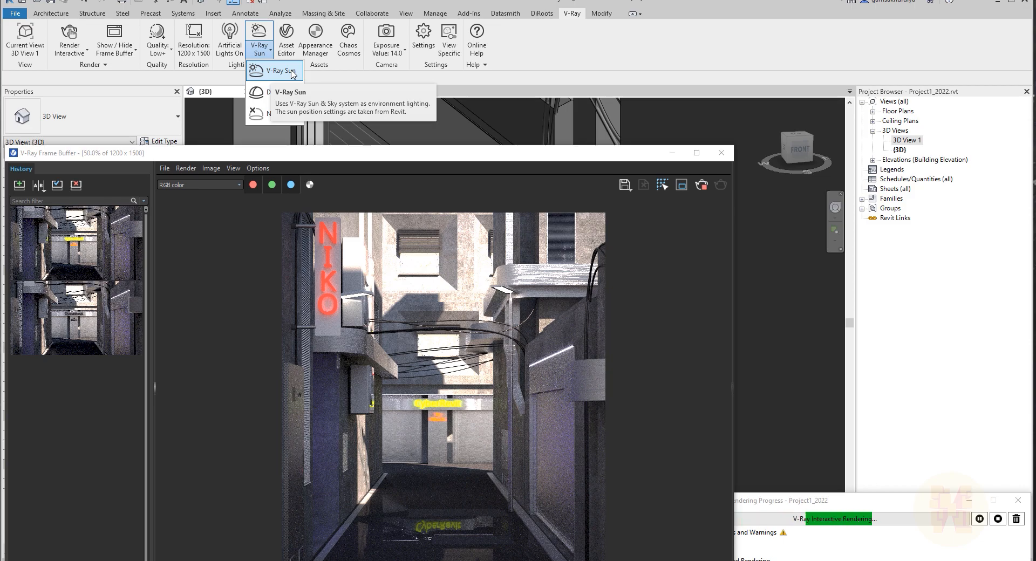
click(288, 97)
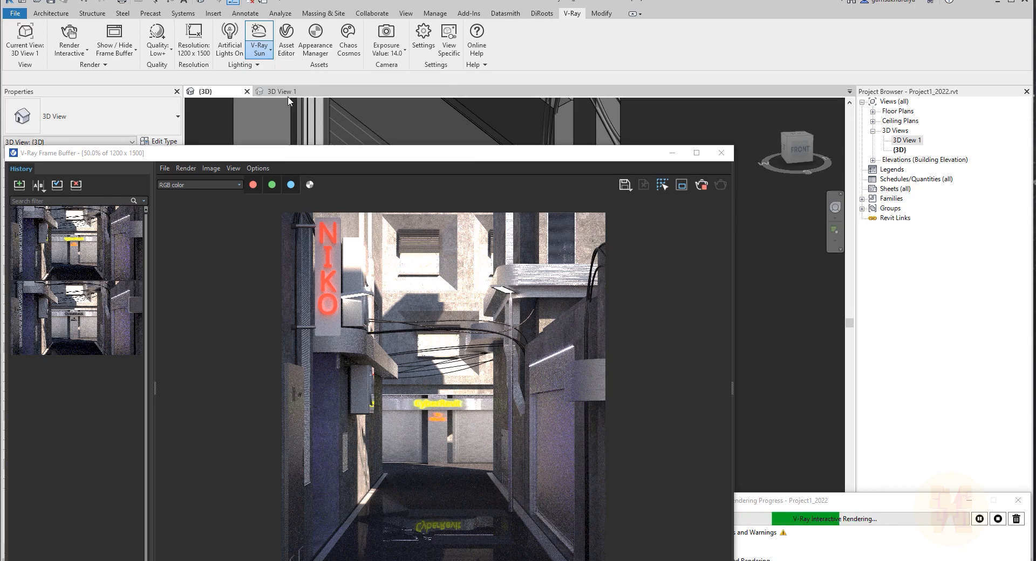
drag(289, 100, 835, 200)
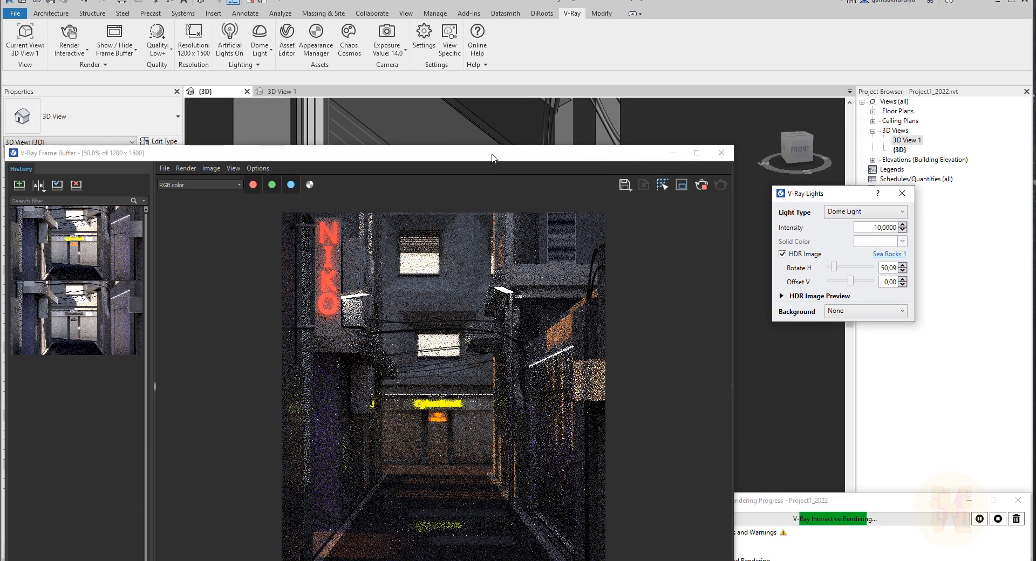
drag(492, 157, 503, 49)
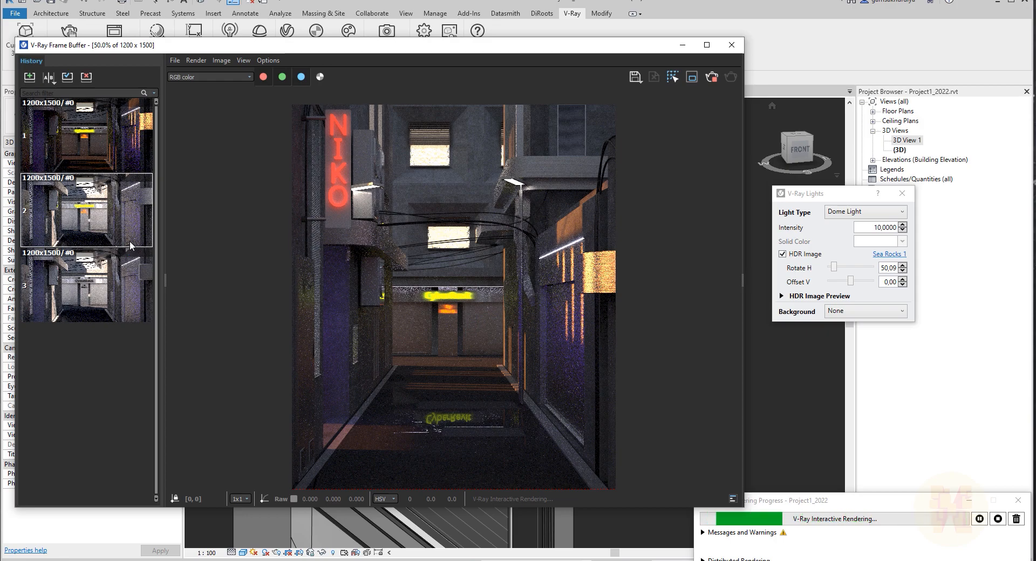
Compare the dome-lit render with the earlier sun-lit render in an A/B split.
click(48, 77)
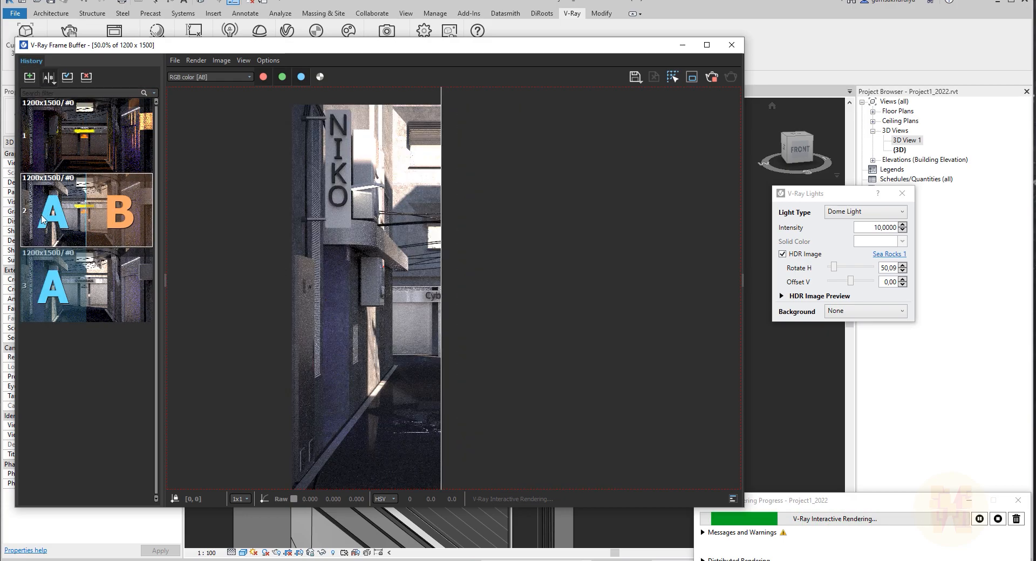
click(54, 211)
click(115, 142)
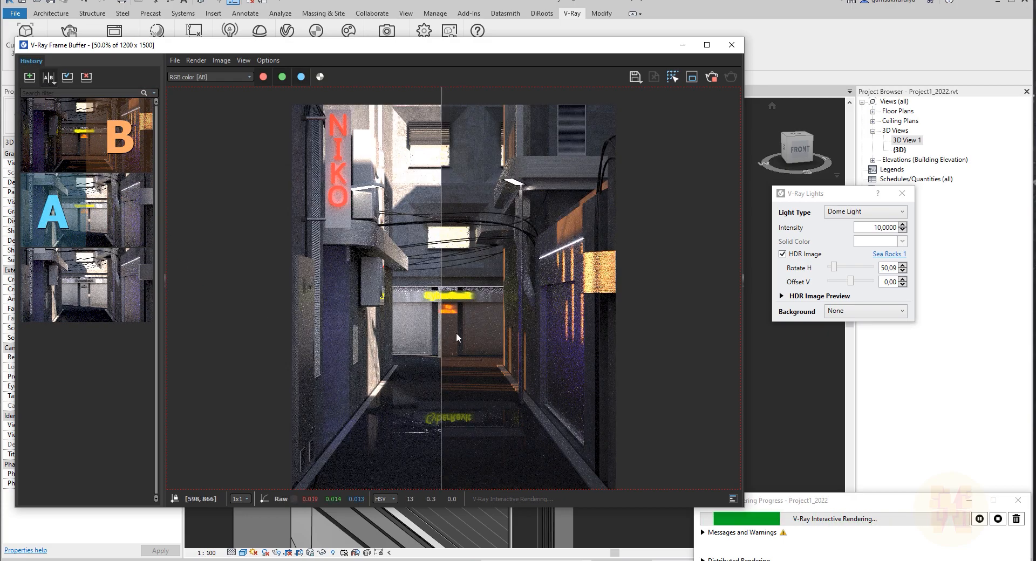
drag(442, 315, 310, 321)
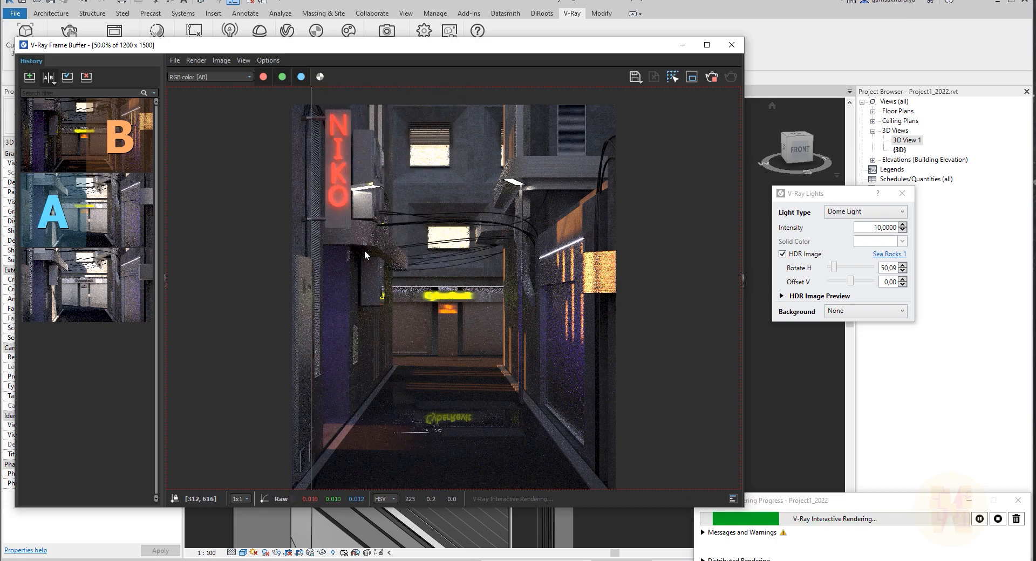
drag(314, 372, 364, 360)
drag(432, 360, 272, 332)
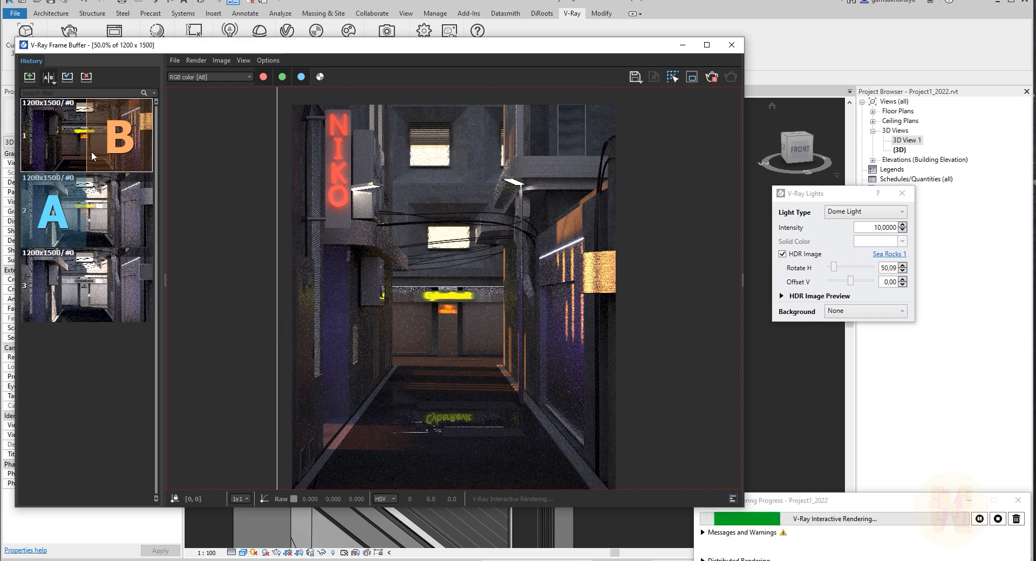
Exit the A/B comparison in the frame buffer and close the V-Ray Lights dialog.
click(49, 76)
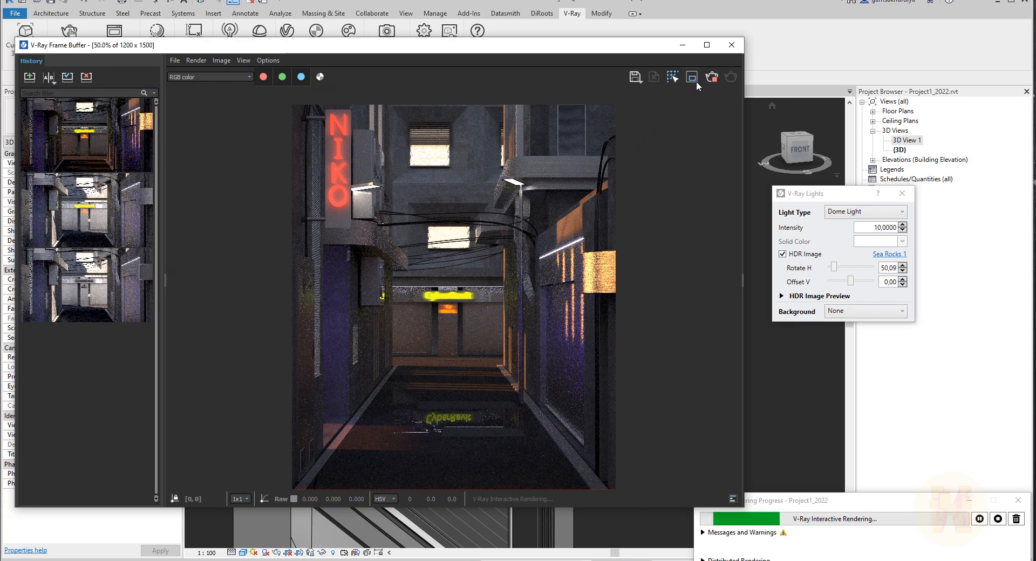
click(905, 196)
Reposition the frame buffer window.
drag(545, 52, 661, 79)
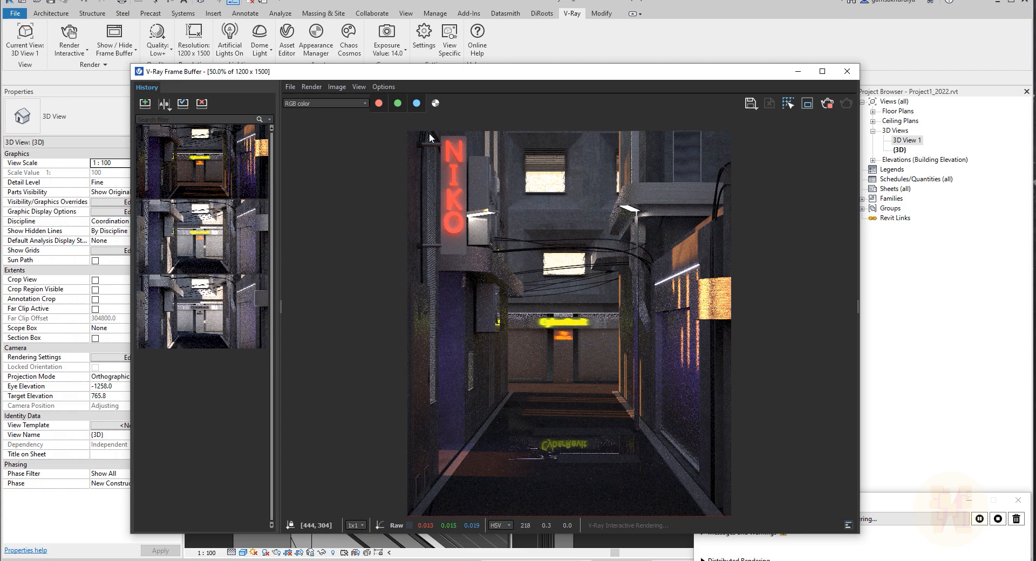
drag(383, 77, 393, 90)
drag(363, 87, 370, 86)
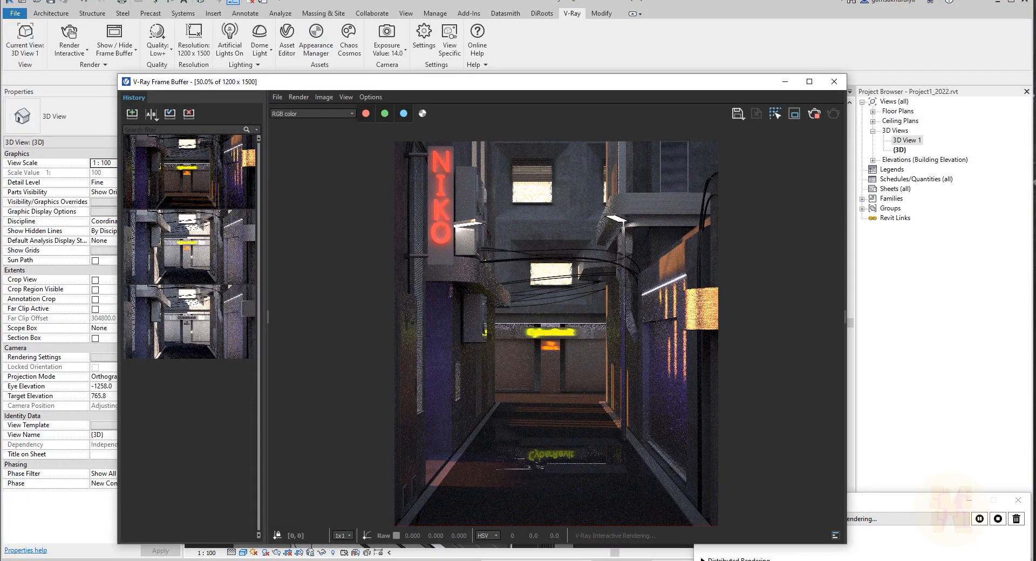
Open V-Ray Light Gen and generate 15 HDR lighting variants with 5 unique styles and 200 px thumbnails.
click(258, 65)
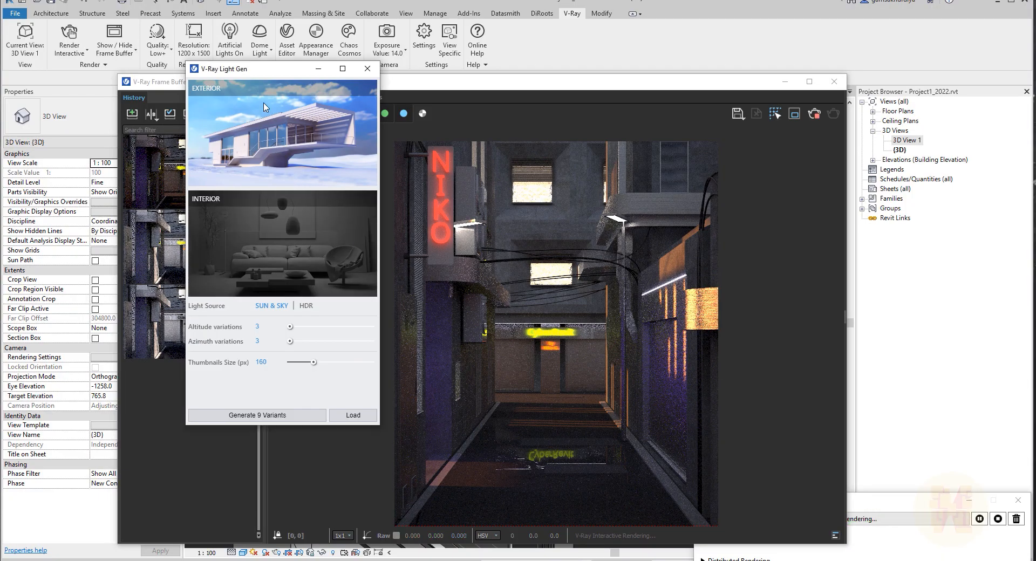
click(306, 306)
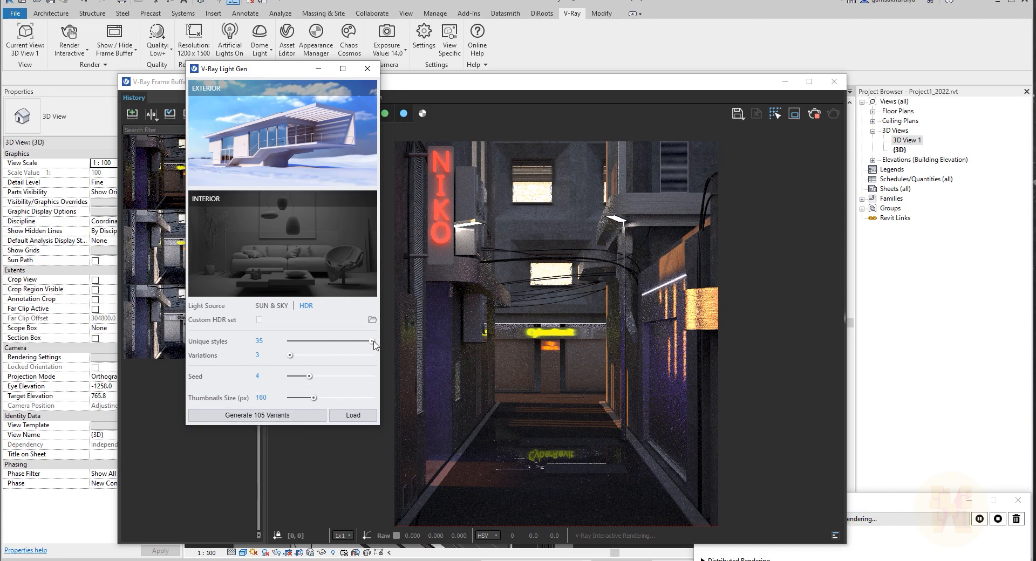
drag(372, 344, 301, 347)
drag(316, 400, 328, 400)
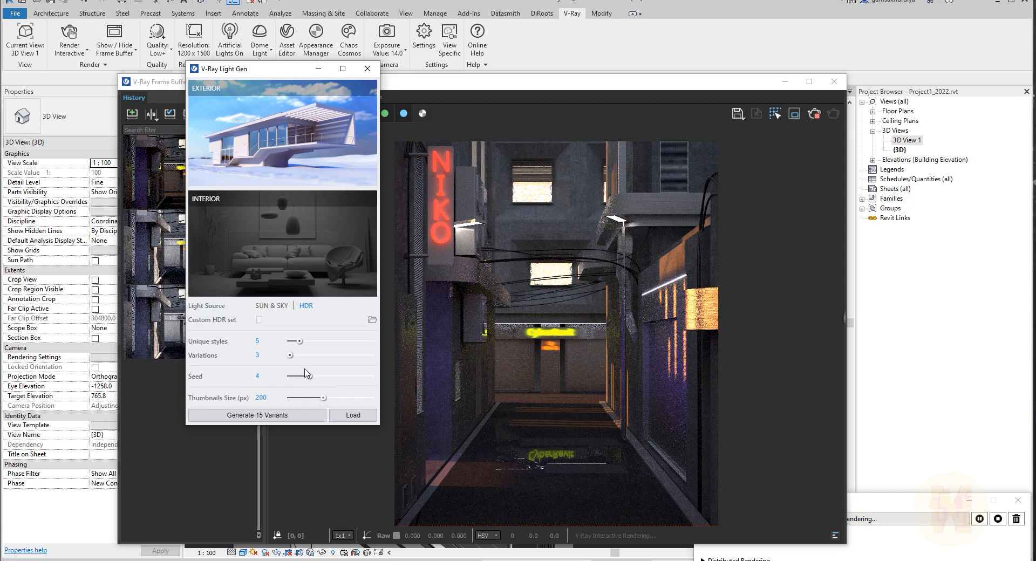
drag(291, 356, 297, 356)
click(270, 415)
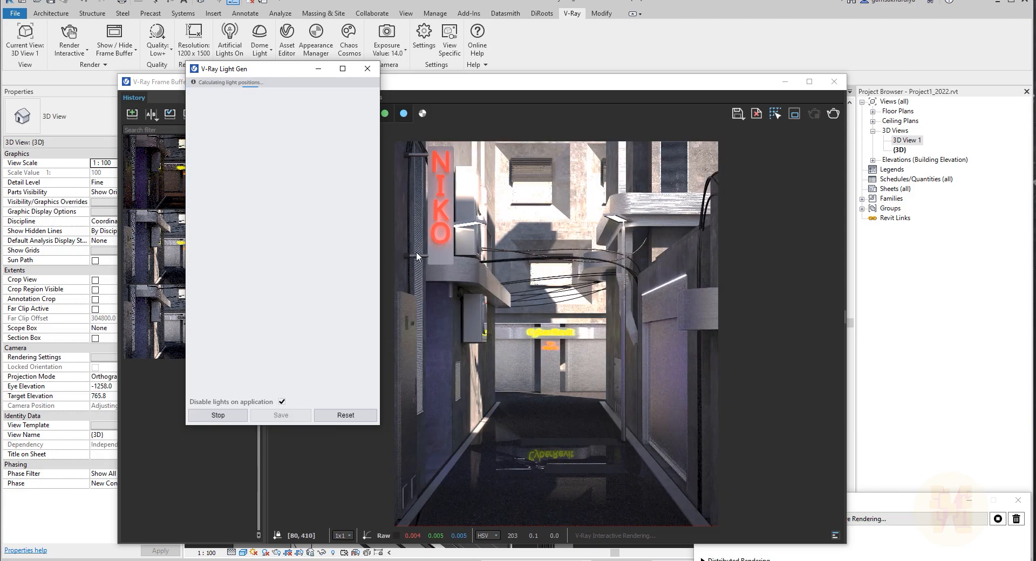
Apply one of the warm-toned generated lighting variants and save the lighting scenario as new_type.
drag(293, 70, 405, 83)
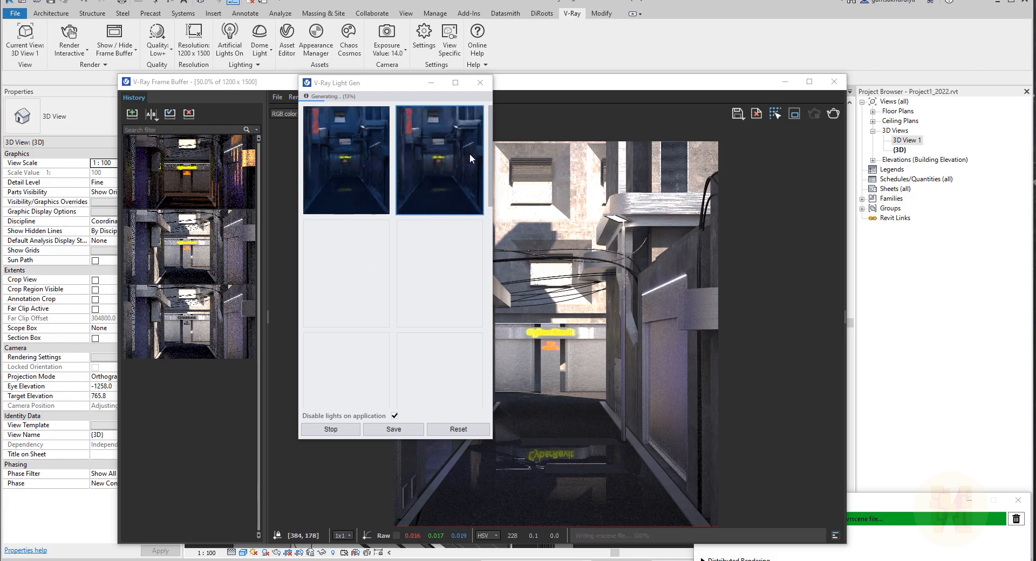
scroll(487, 150, down, 1)
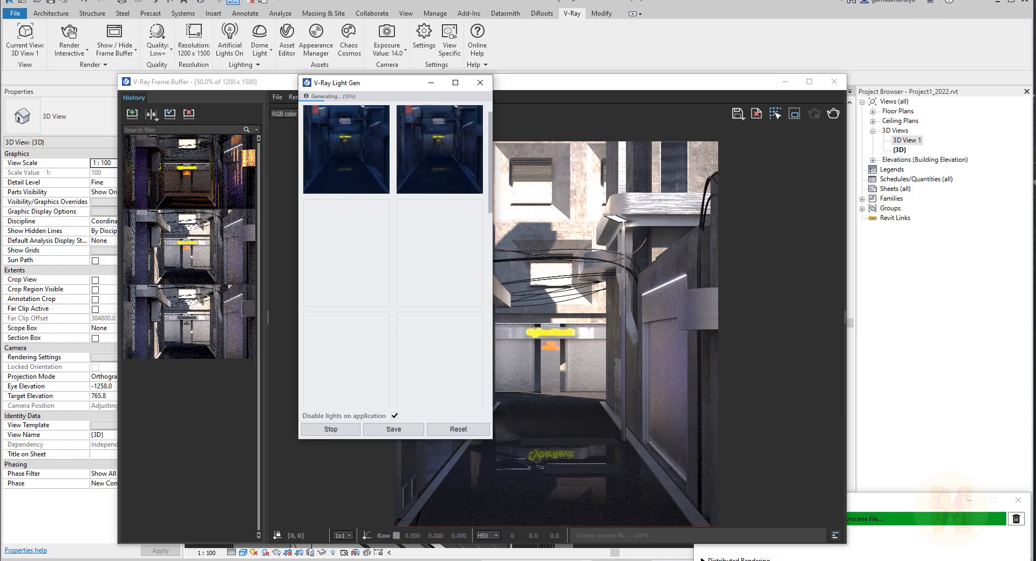
drag(490, 188, 471, 385)
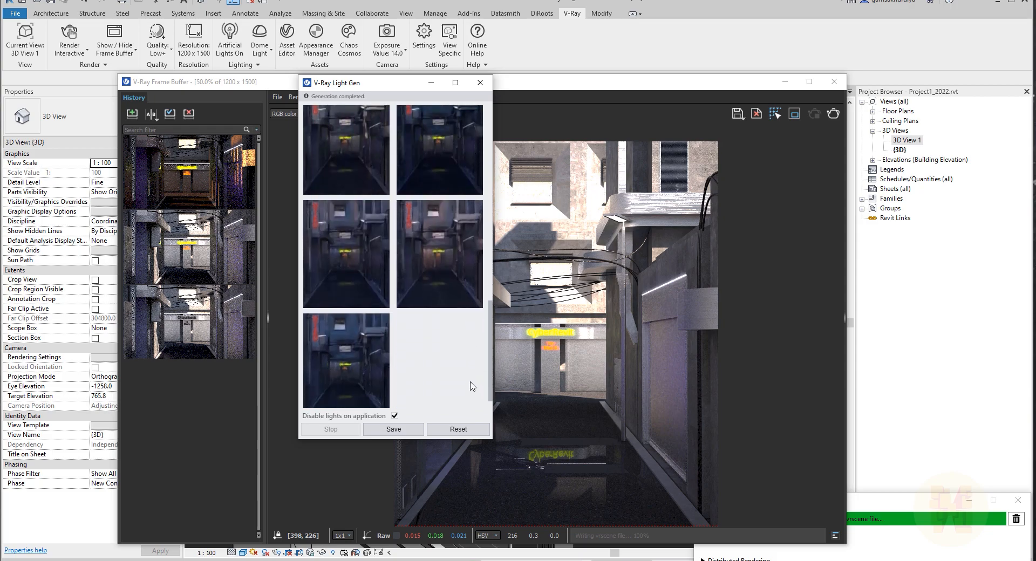
scroll(433, 229, up, 3)
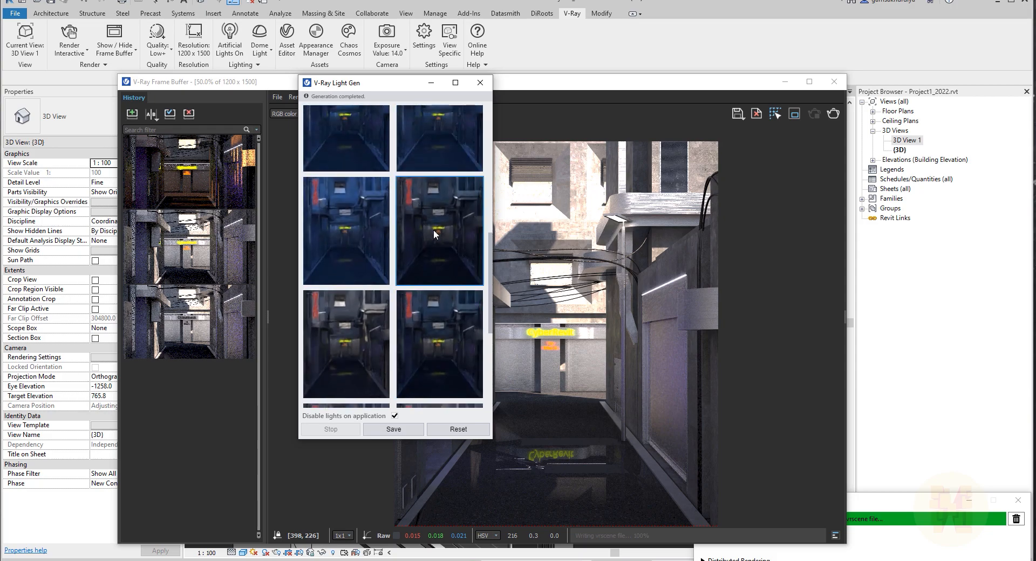
scroll(432, 228, up, 3)
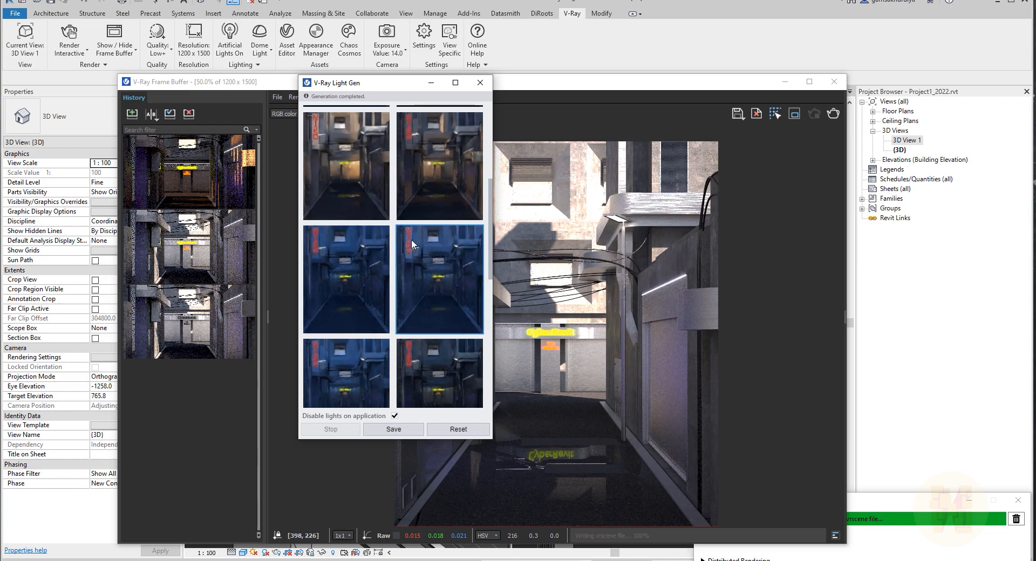
scroll(446, 273, up, 1)
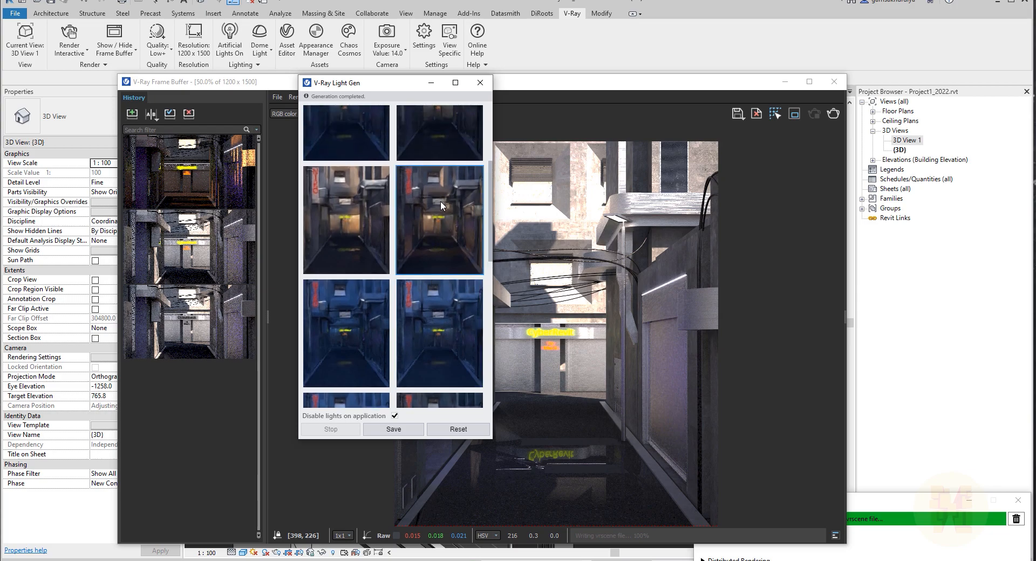
click(441, 203)
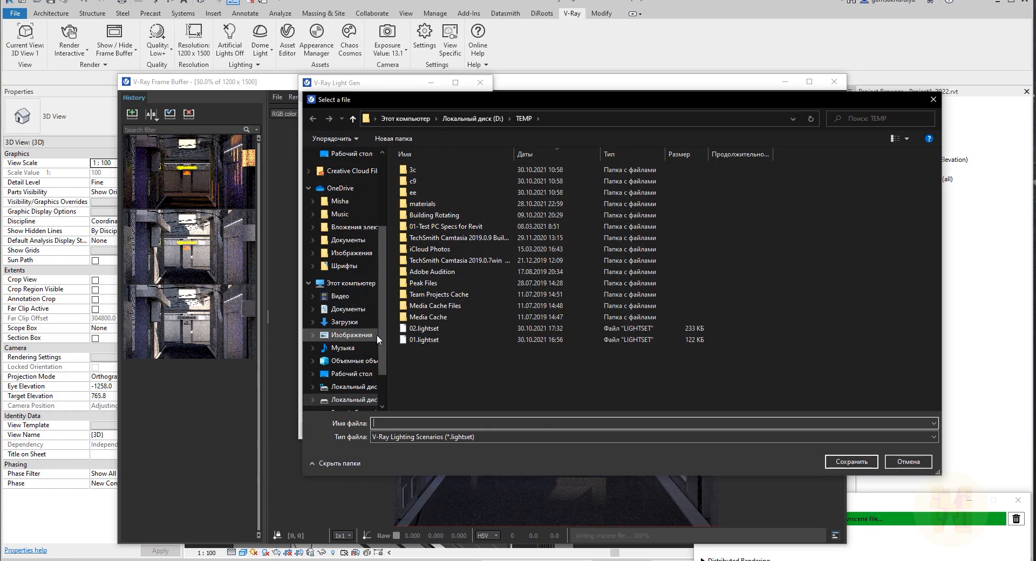
text(new_type)
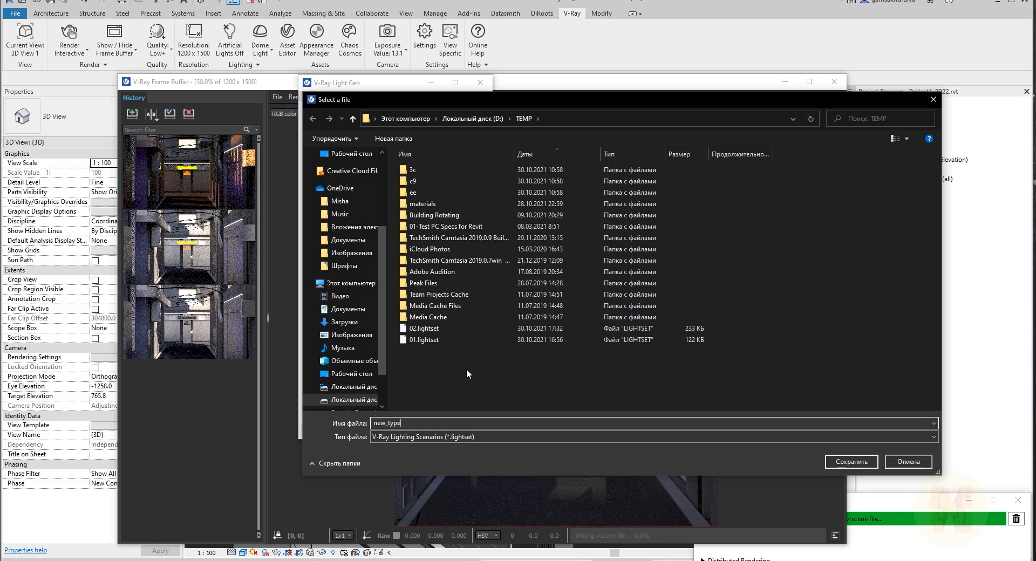
key(Return)
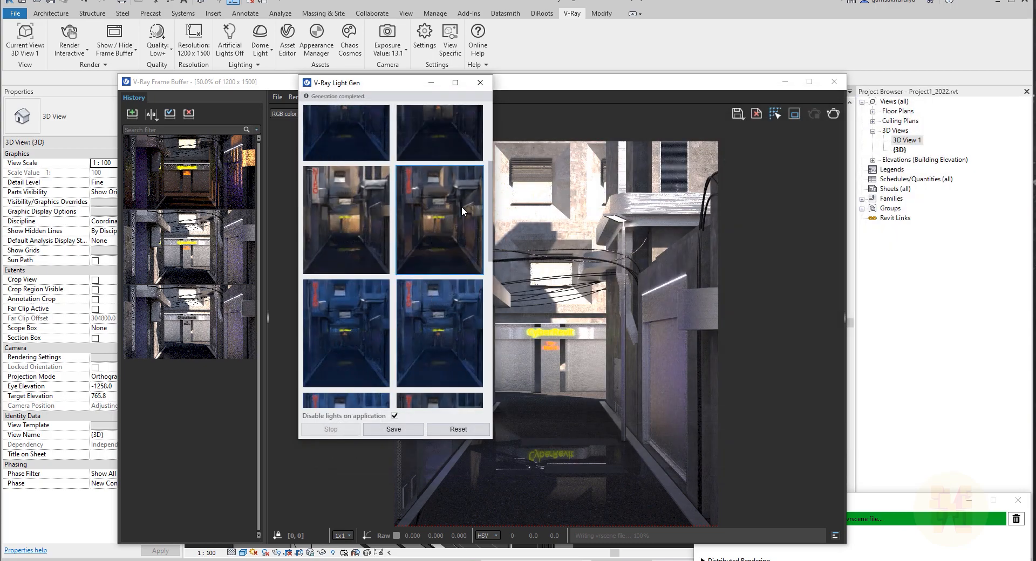
Close the Light Gen window and restart the interactive rendering.
click(480, 82)
click(835, 114)
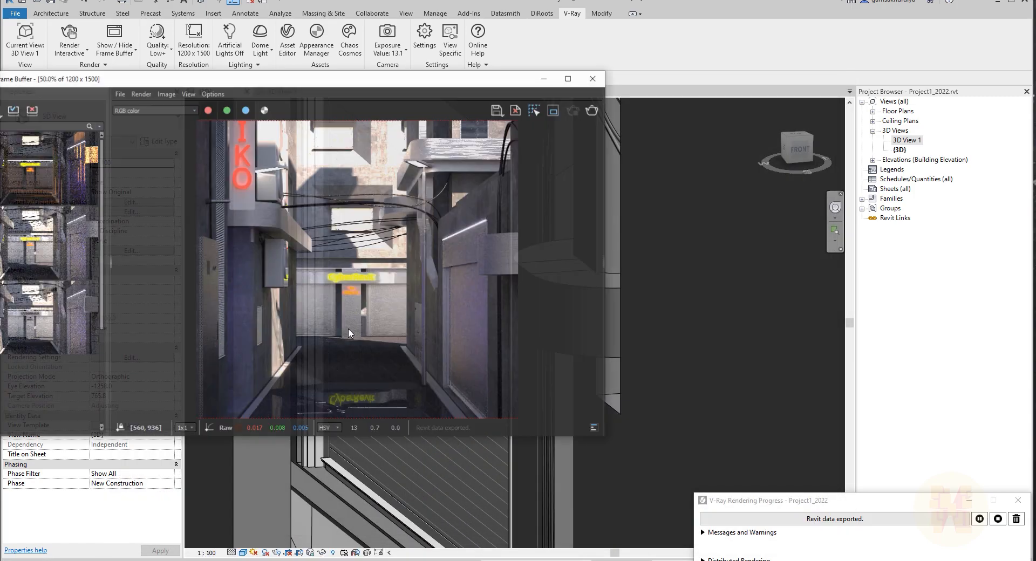
Reposition and enlarge the frame buffer window.
drag(310, 81, 532, 61)
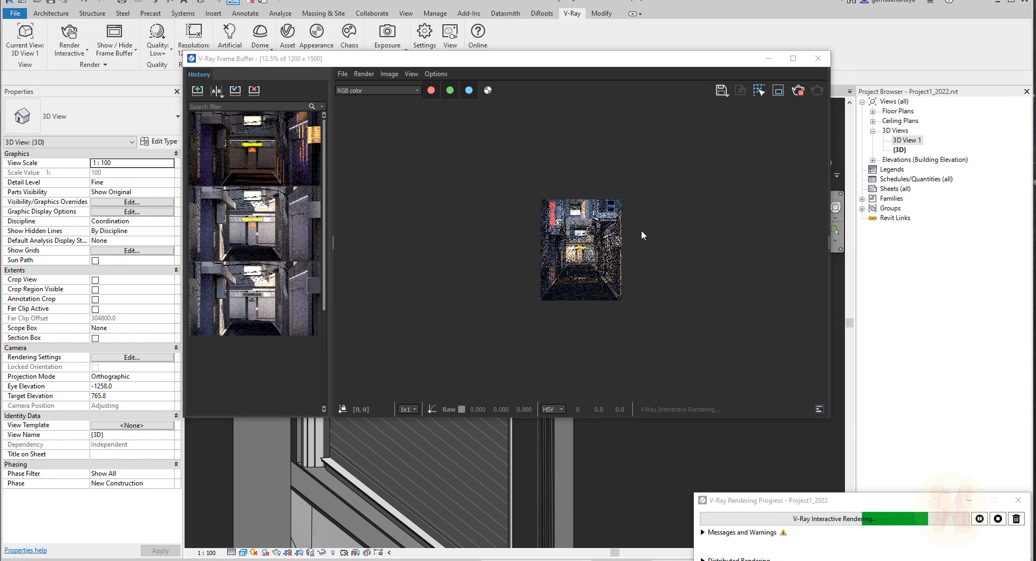
scroll(596, 272, up, 2)
scroll(584, 294, down, 1)
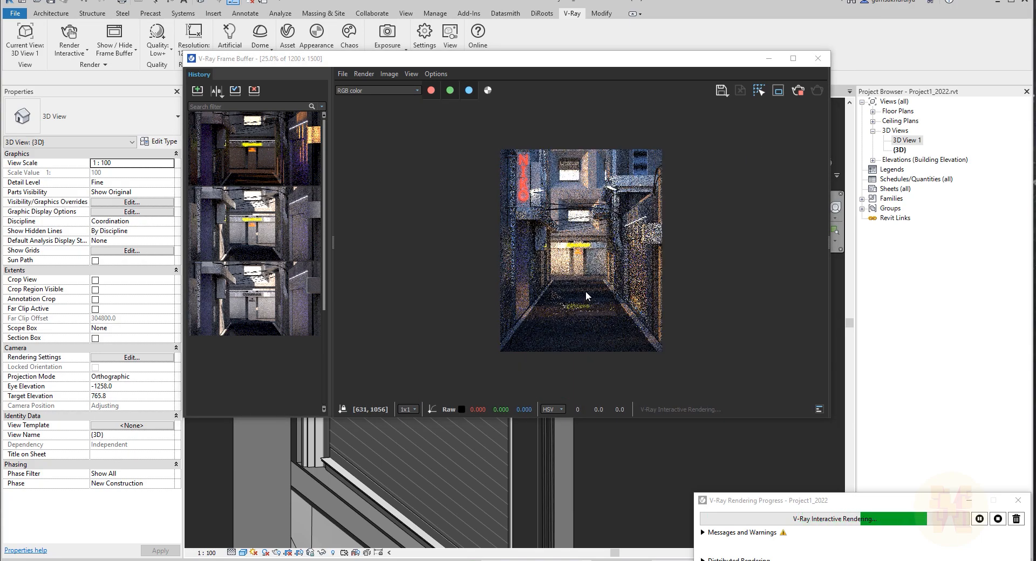
scroll(585, 290, up, 1)
scroll(553, 280, down, 1)
scroll(564, 253, up, 1)
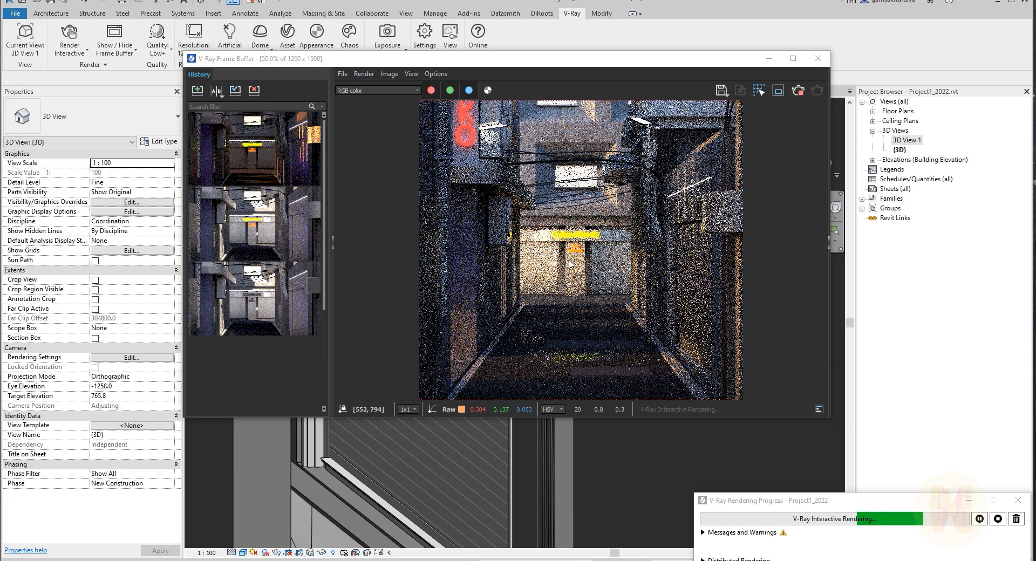
drag(830, 418, 896, 516)
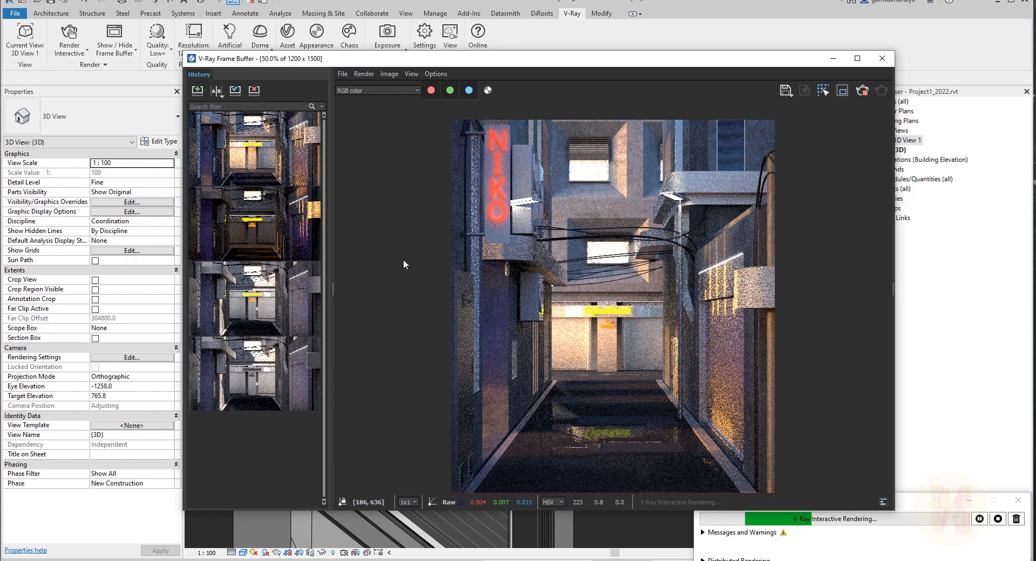
Compare the Light Gen render with the dome-lit render in an A/B split, sliding the divider across the image.
click(222, 225)
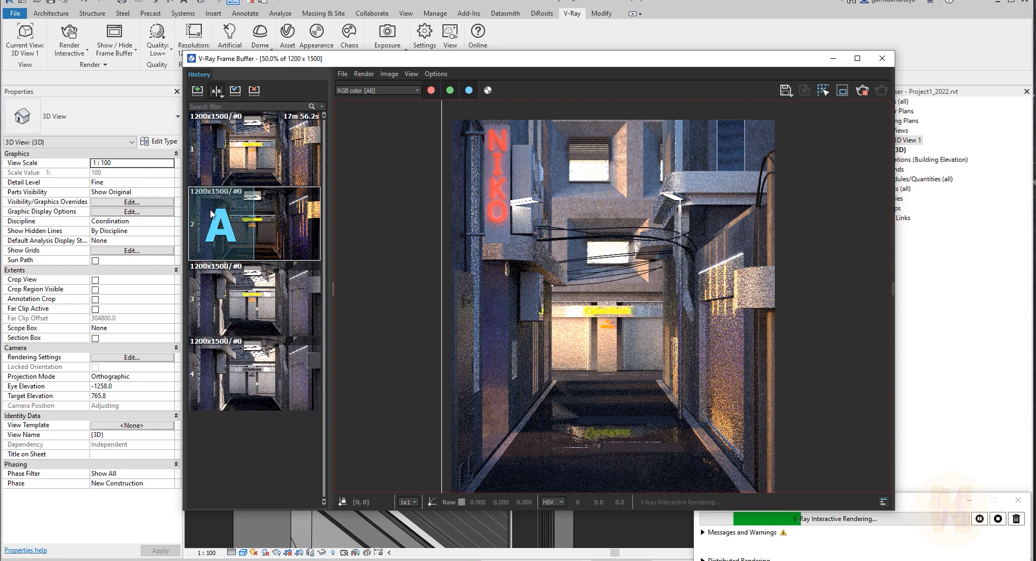
click(288, 151)
drag(445, 304, 715, 302)
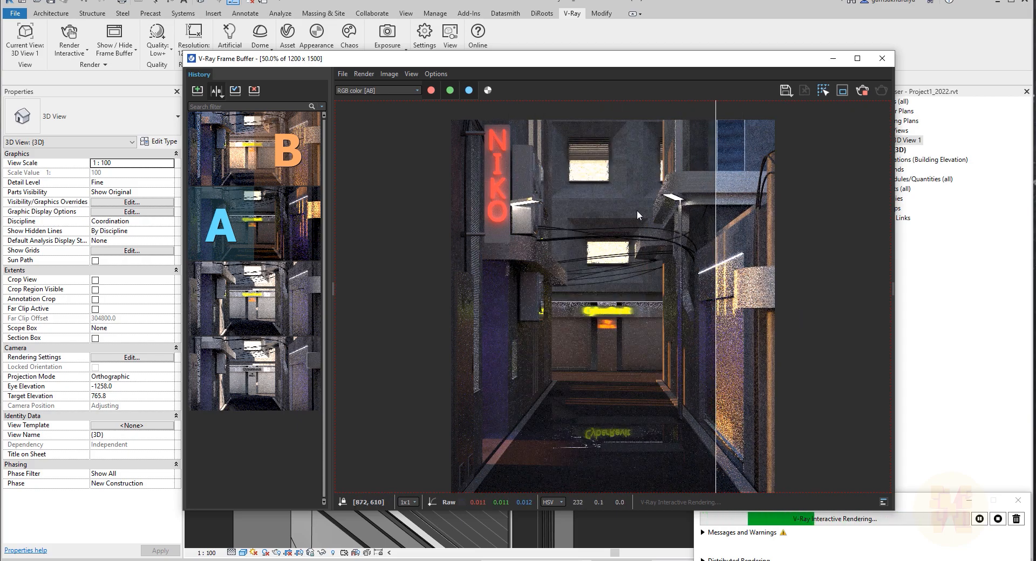
drag(715, 221, 489, 223)
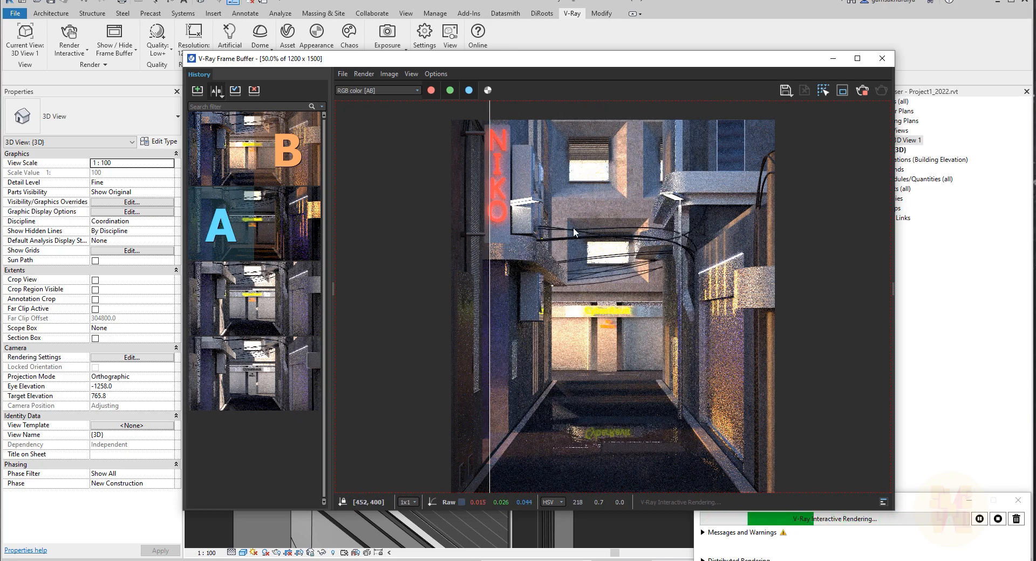
drag(490, 231, 617, 292)
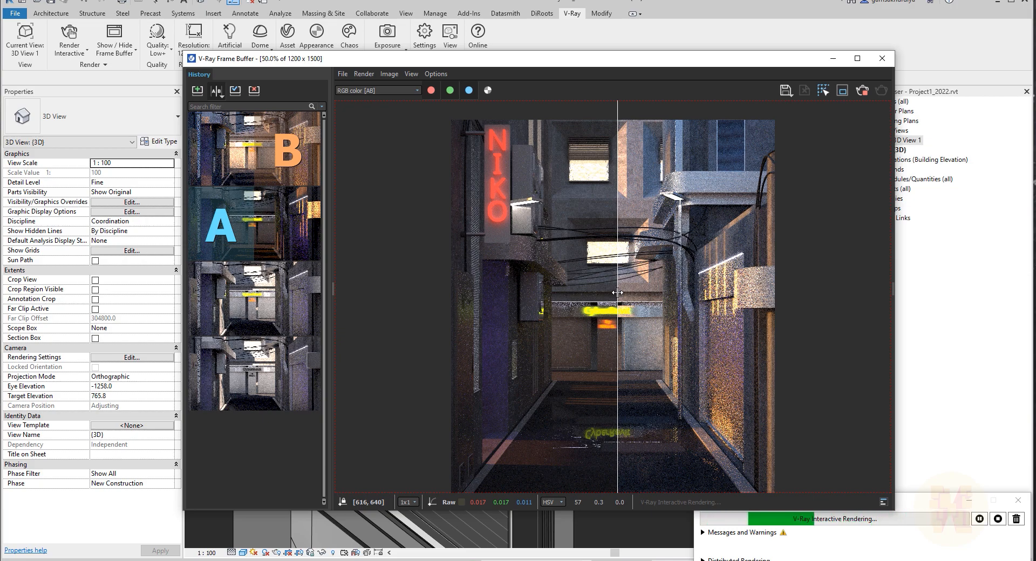
drag(617, 292, 638, 311)
drag(684, 311, 684, 312)
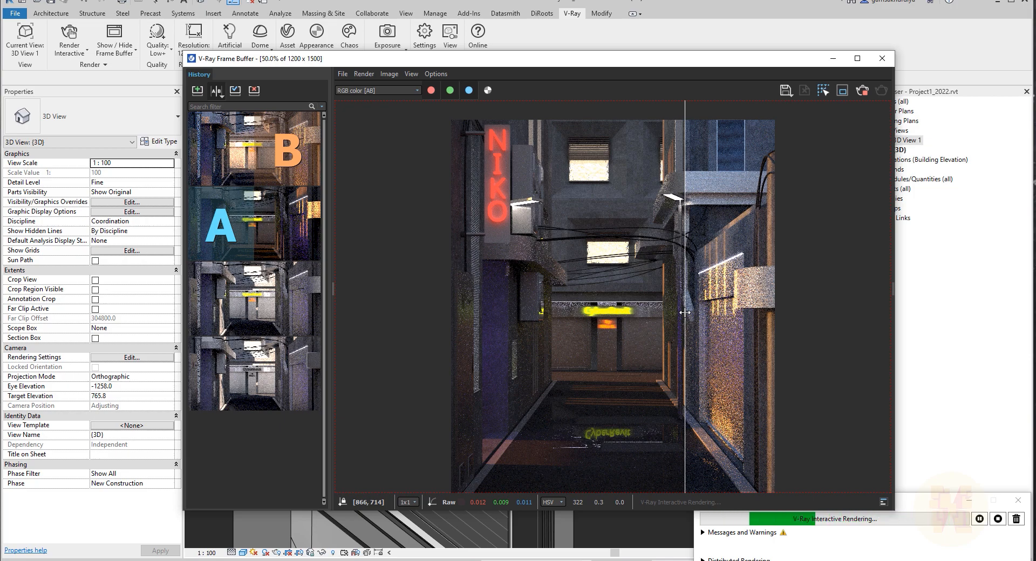
click(910, 58)
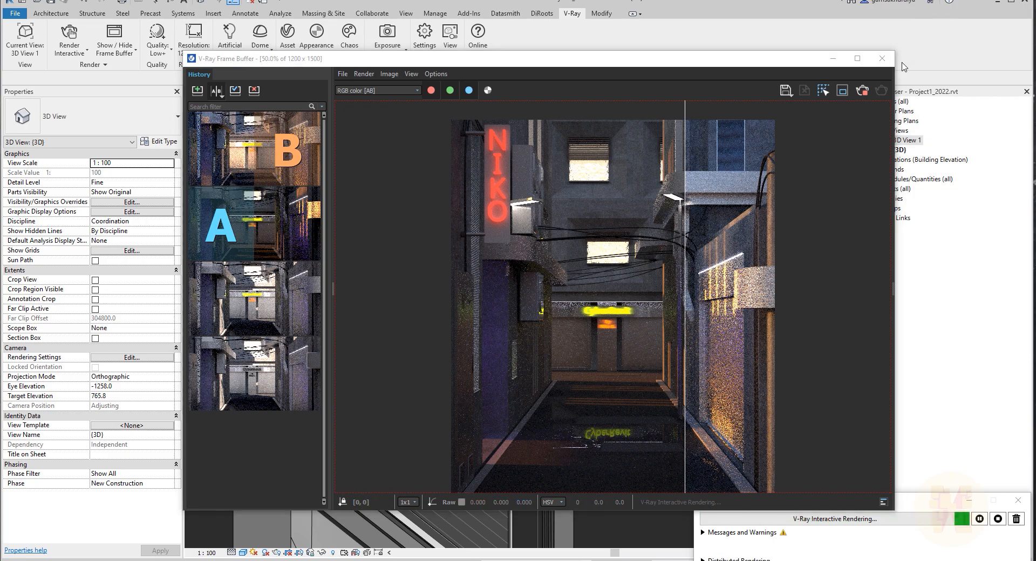
drag(684, 254, 581, 268)
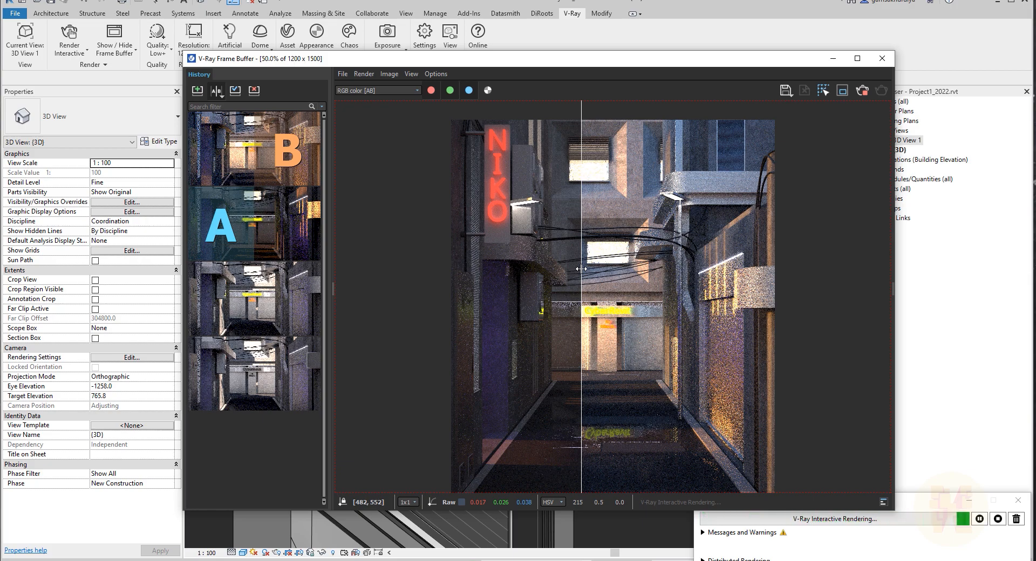
drag(581, 269, 692, 377)
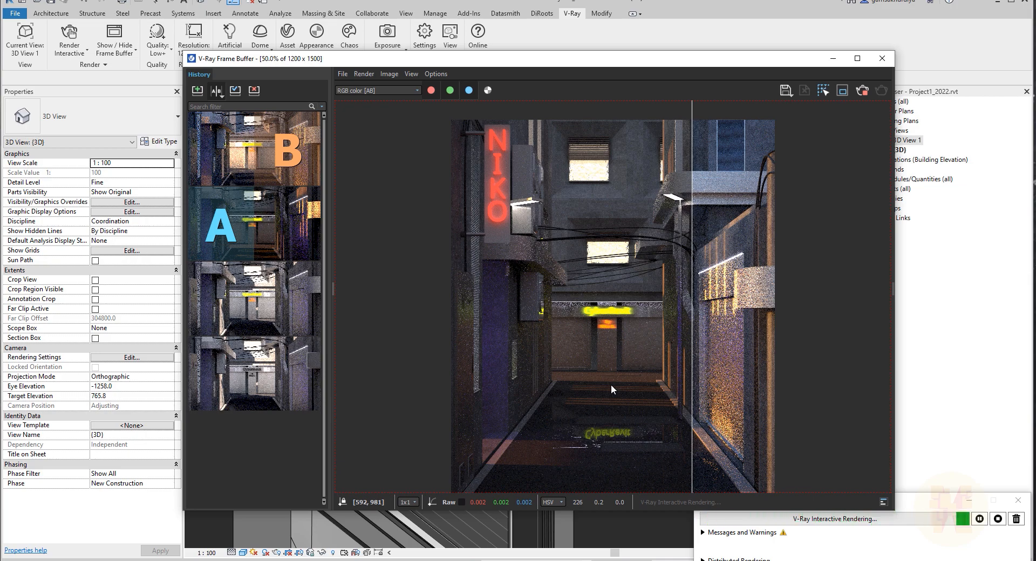
click(891, 145)
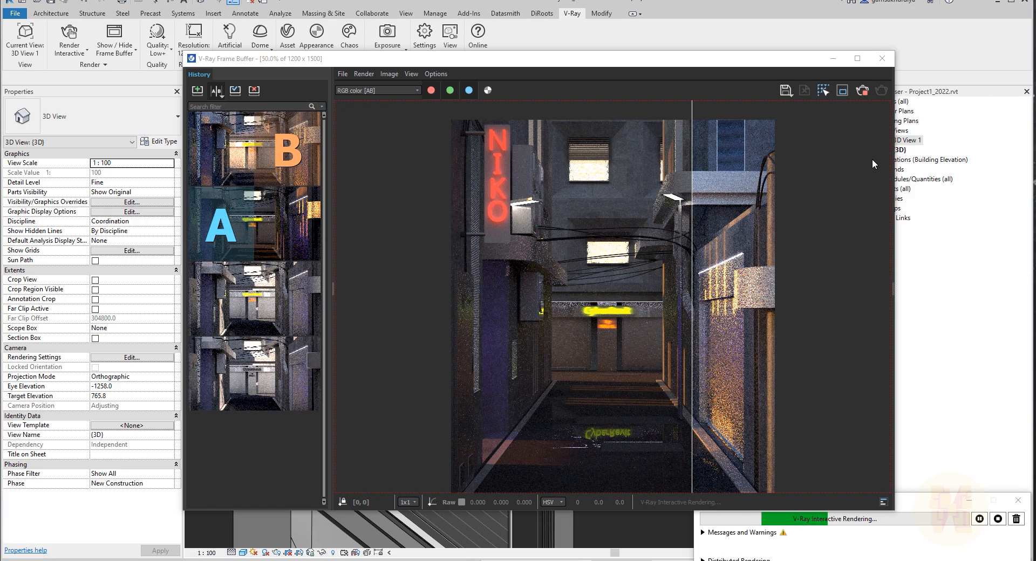